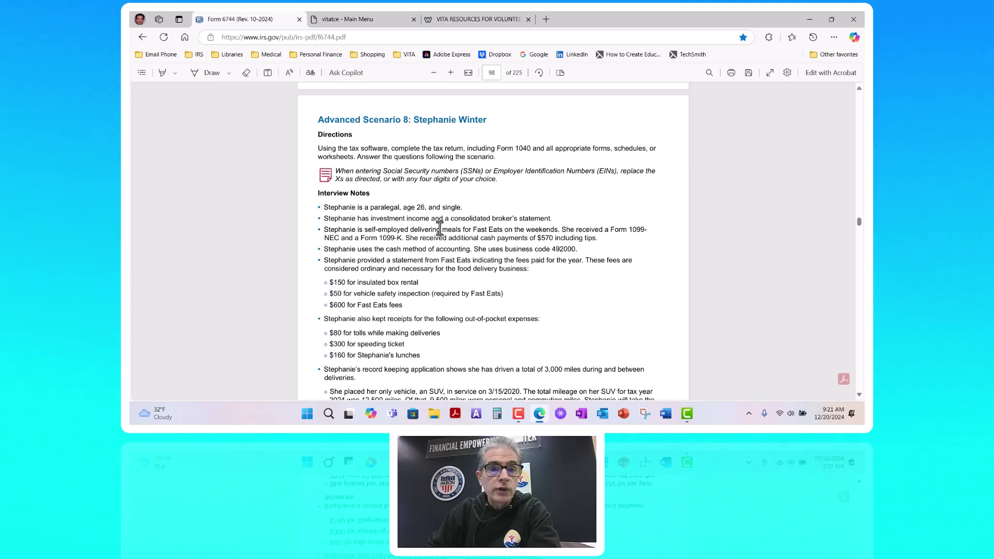
Step: Switch to the TaxSlayer Practice Lab and open the last listed client's 2024 return through the client search
{"action": "left_click", "coordinate": [359, 23]}
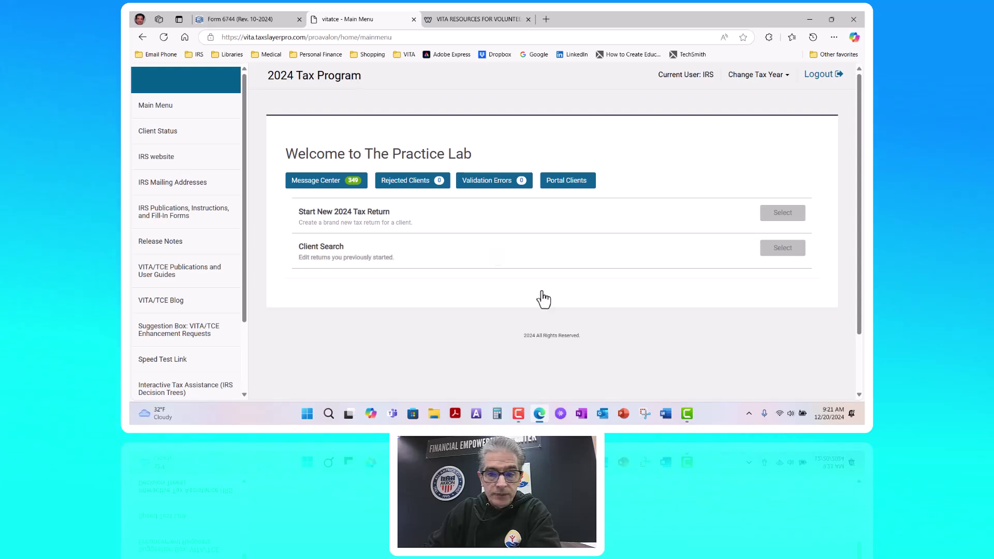
{"action": "left_click", "coordinate": [776, 254]}
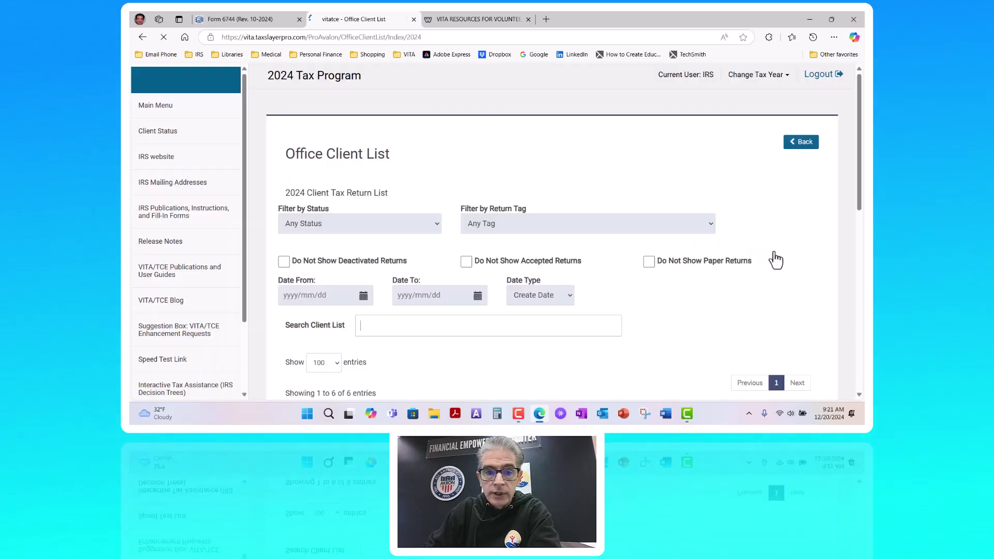
{"action": "scroll", "coordinate": [715, 280], "scroll_direction": "down", "scroll_amount": 5}
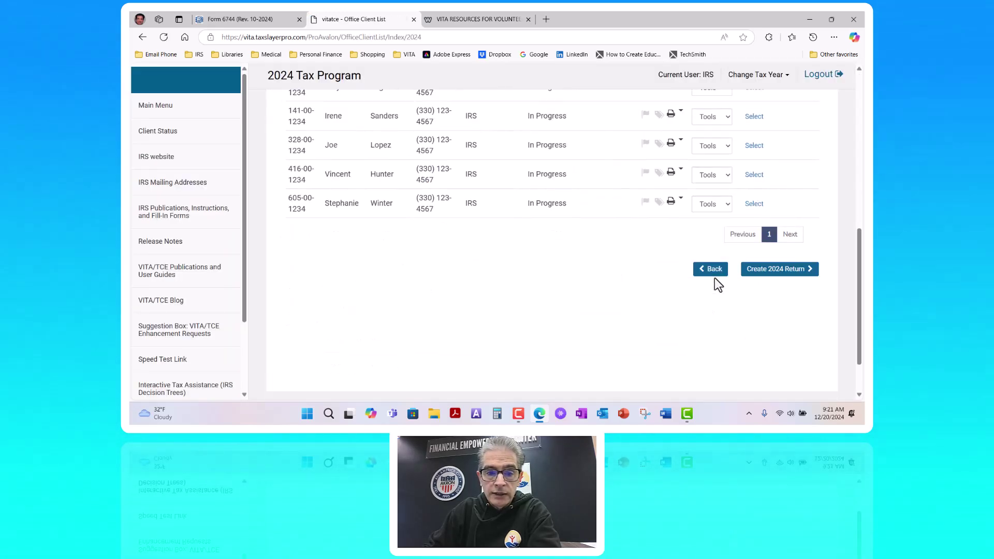
{"action": "left_click", "coordinate": [755, 205]}
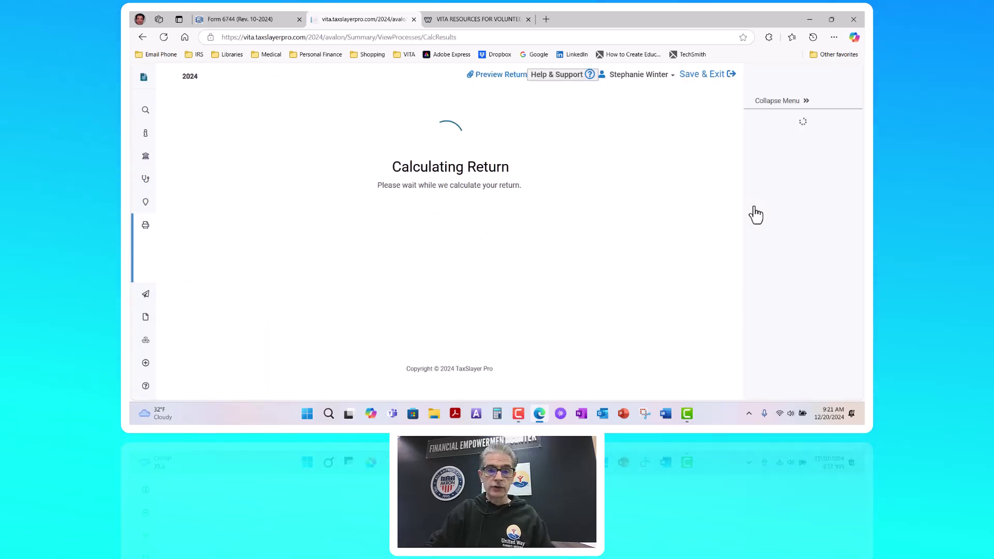
Step: Open the filing status in the return's basic information and continue with Single selected
{"action": "mouse_move", "coordinate": [153, 131]}
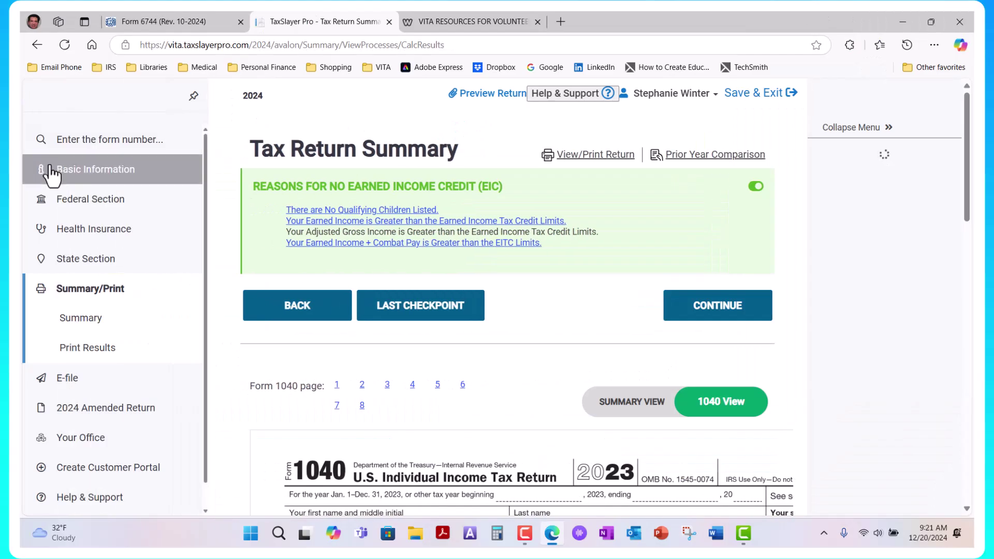
{"action": "left_click", "coordinate": [88, 176]}
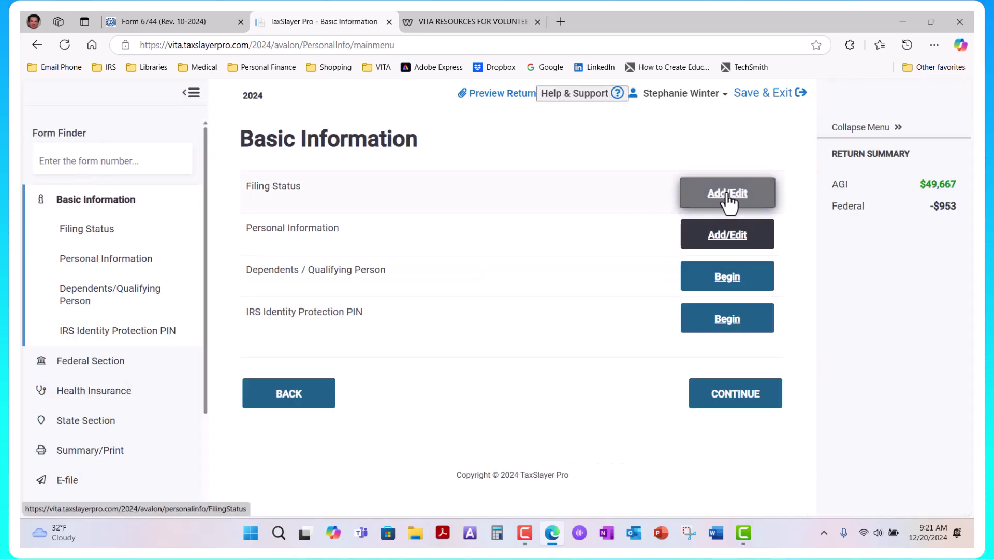
{"action": "left_click", "coordinate": [727, 196]}
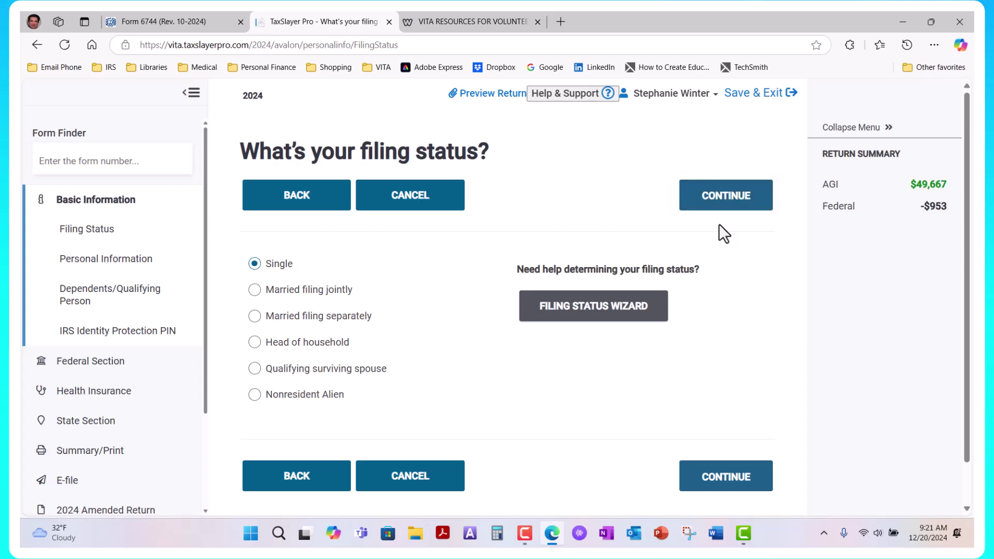
{"action": "left_click", "coordinate": [725, 207]}
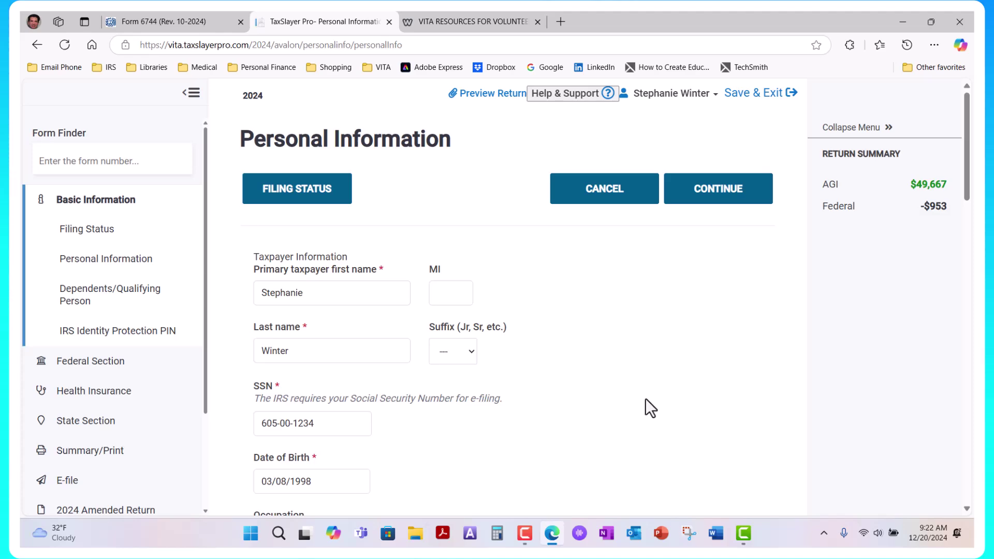
Step: Review the taxpayer's personal information, from occupation and election fund contribution to contact details, and continue to the federal income forms
{"action": "scroll", "coordinate": [647, 401], "scroll_direction": "down", "scroll_amount": 3}
{"action": "scroll", "coordinate": [676, 346], "scroll_direction": "down", "scroll_amount": 4}
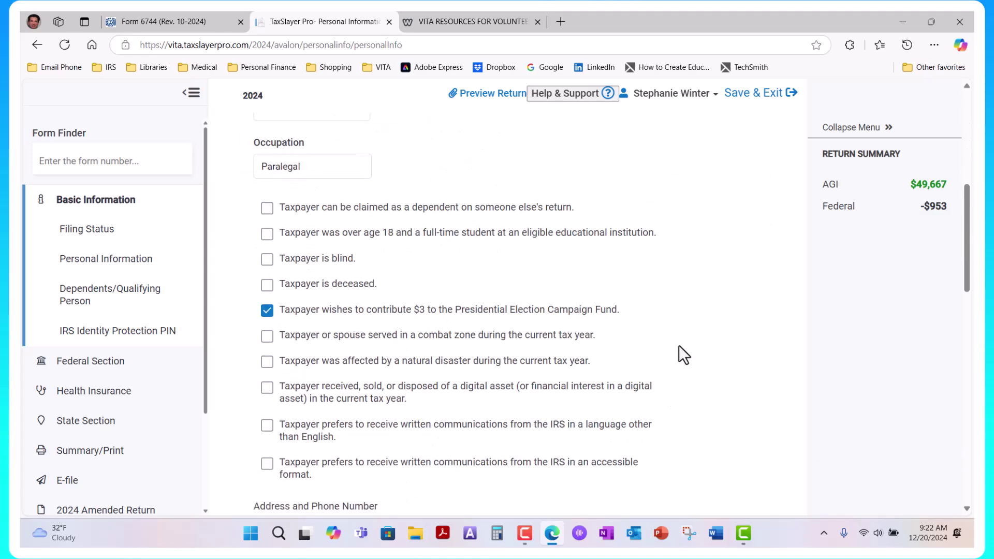
{"action": "scroll", "coordinate": [683, 338], "scroll_direction": "down", "scroll_amount": 1}
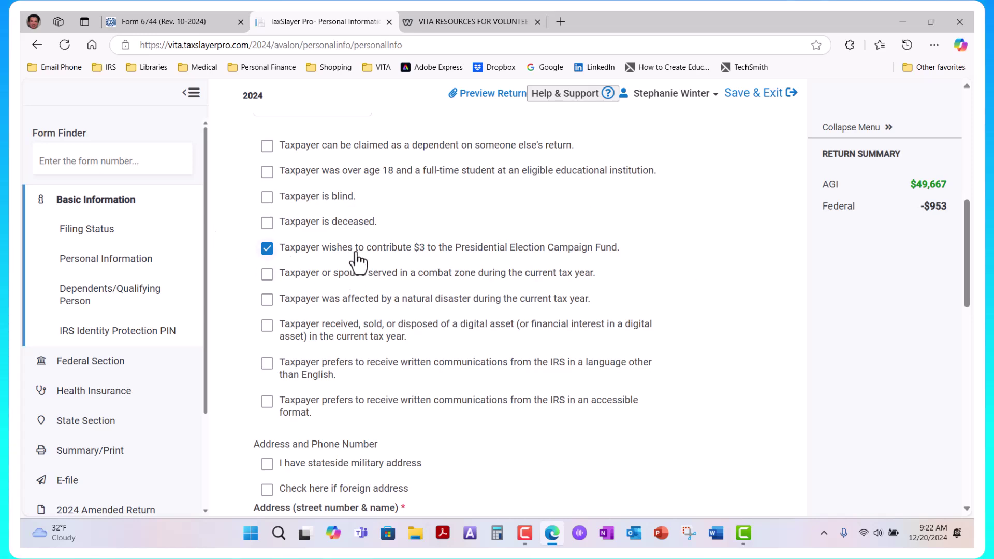
{"action": "scroll", "coordinate": [714, 377], "scroll_direction": "down", "scroll_amount": 10}
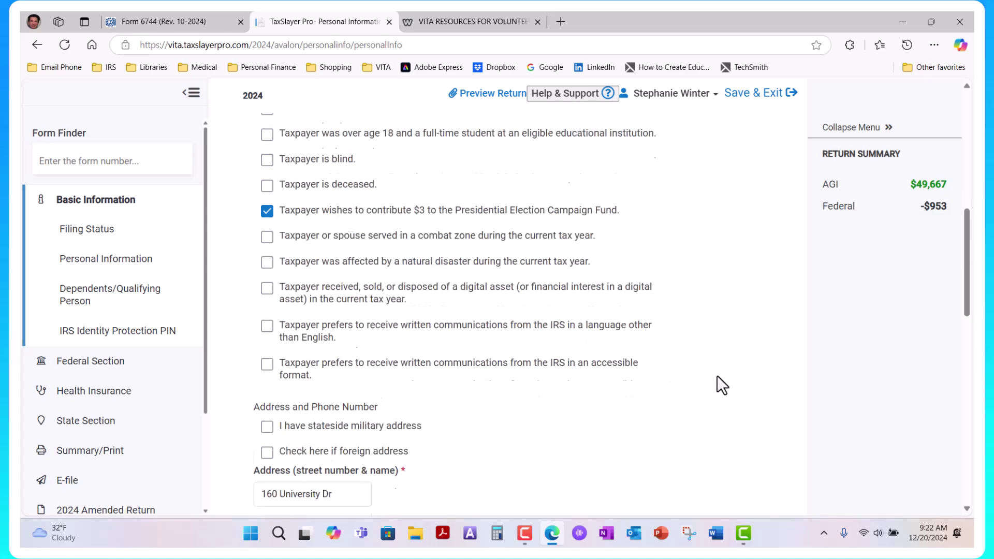
{"action": "scroll", "coordinate": [716, 376], "scroll_direction": "down", "scroll_amount": 3}
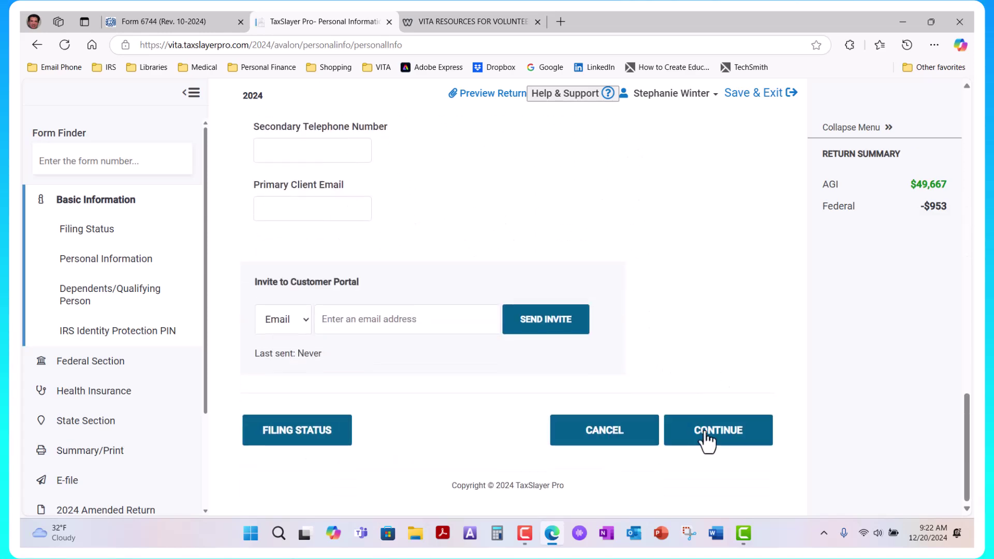
{"action": "left_click", "coordinate": [726, 439]}
{"action": "left_click", "coordinate": [732, 397]}
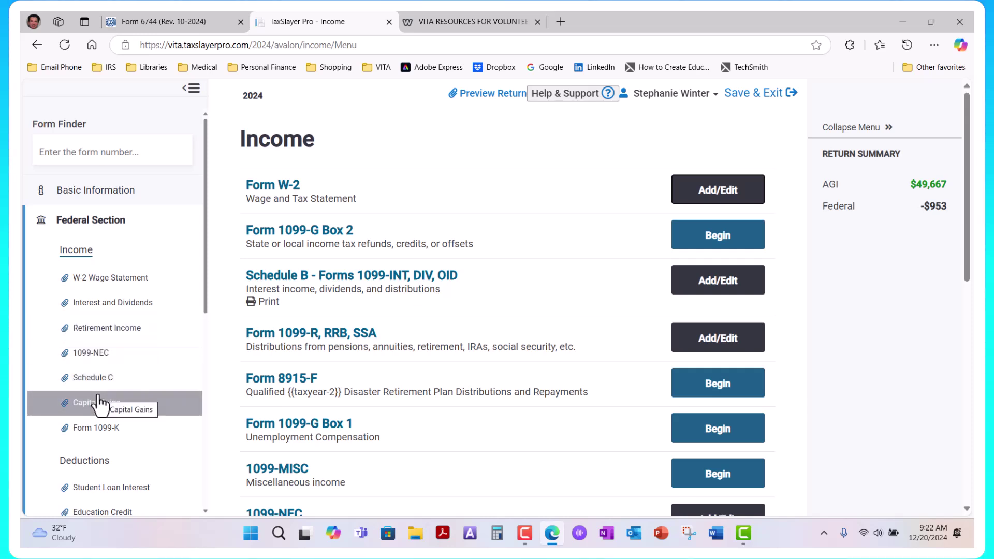
Step: Open the W-2 from WE WIN ASSOCIATES and check its wage and withholding boxes
{"action": "left_click", "coordinate": [730, 191]}
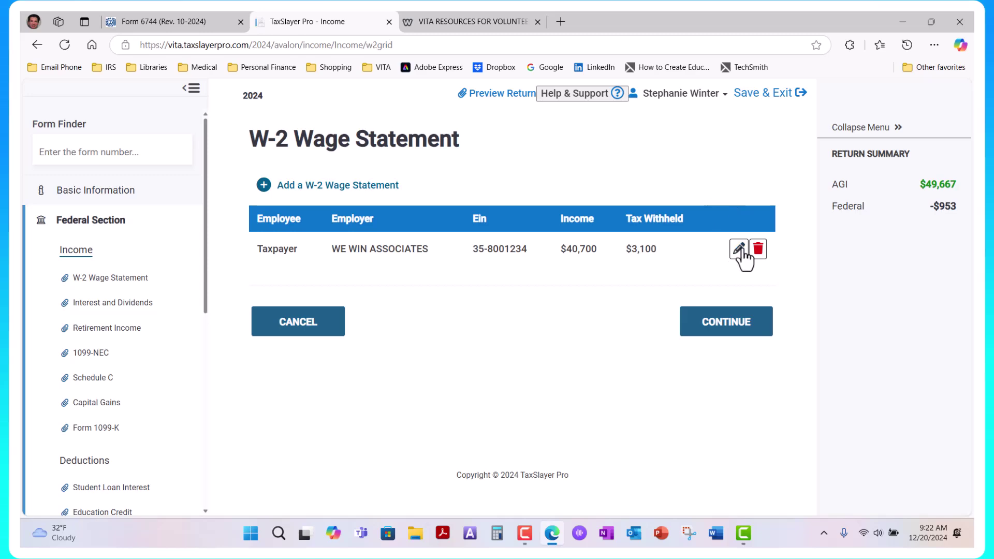
{"action": "left_click", "coordinate": [739, 249]}
{"action": "scroll", "coordinate": [542, 358], "scroll_direction": "down", "scroll_amount": 12}
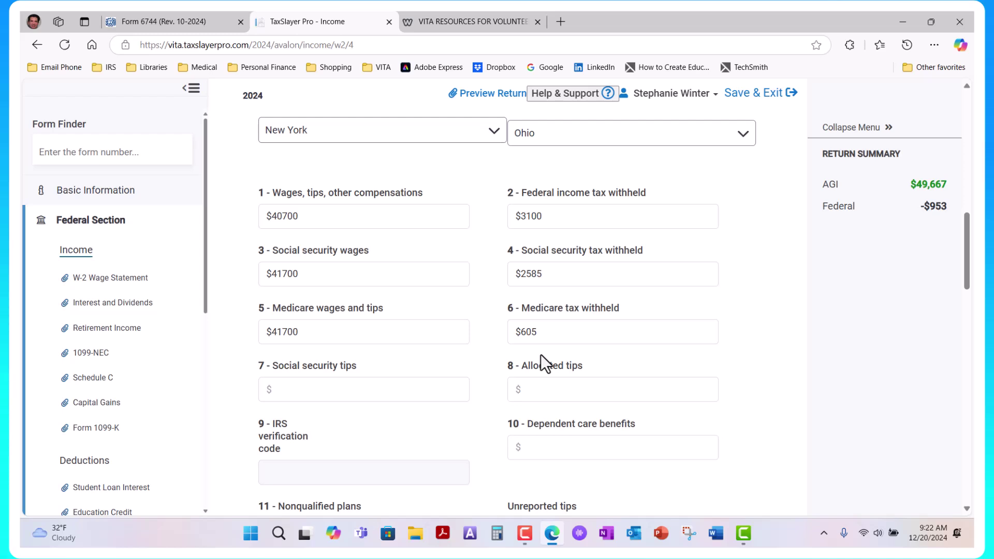
{"action": "left_click", "coordinate": [553, 339]}
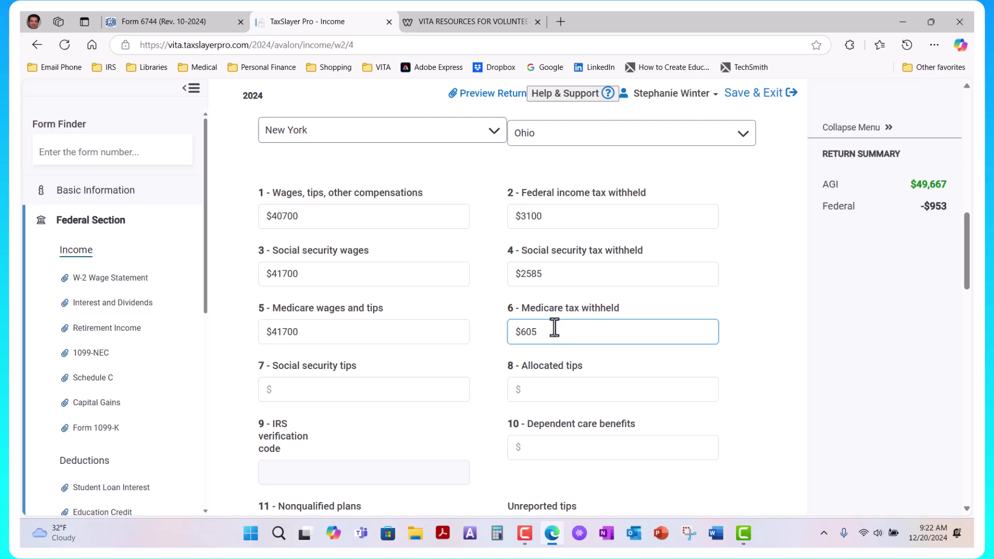
Step: Open the NEW BANK CUSTODIAN Form 1099-R under retirement income and check its payer information and boxes 1 and 2a
{"action": "left_click", "coordinate": [153, 317]}
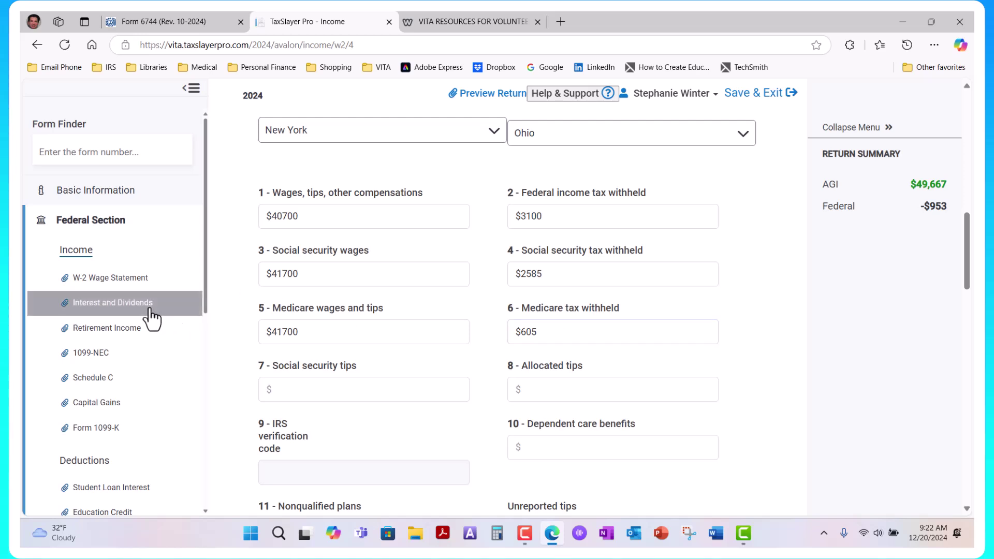
{"action": "left_click", "coordinate": [114, 331]}
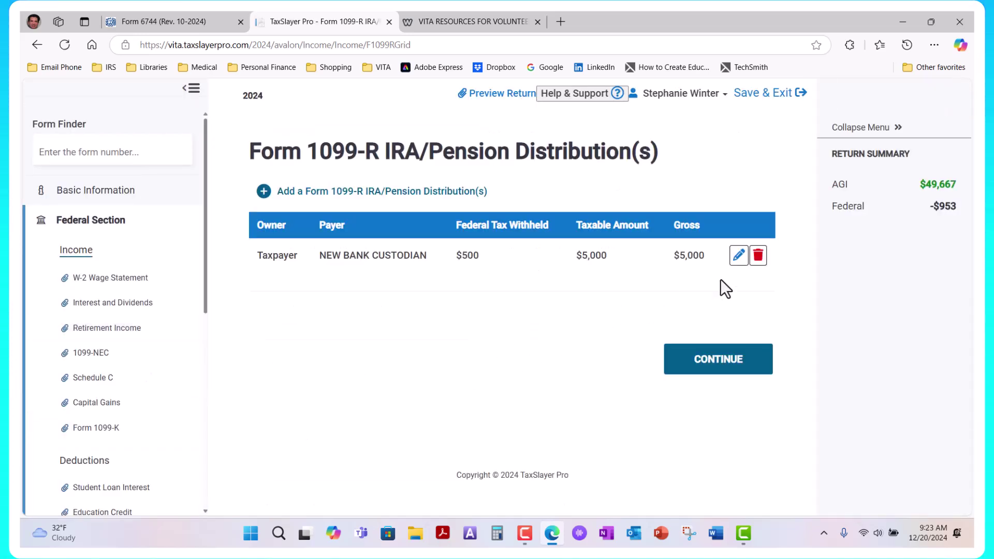
{"action": "left_click", "coordinate": [739, 255]}
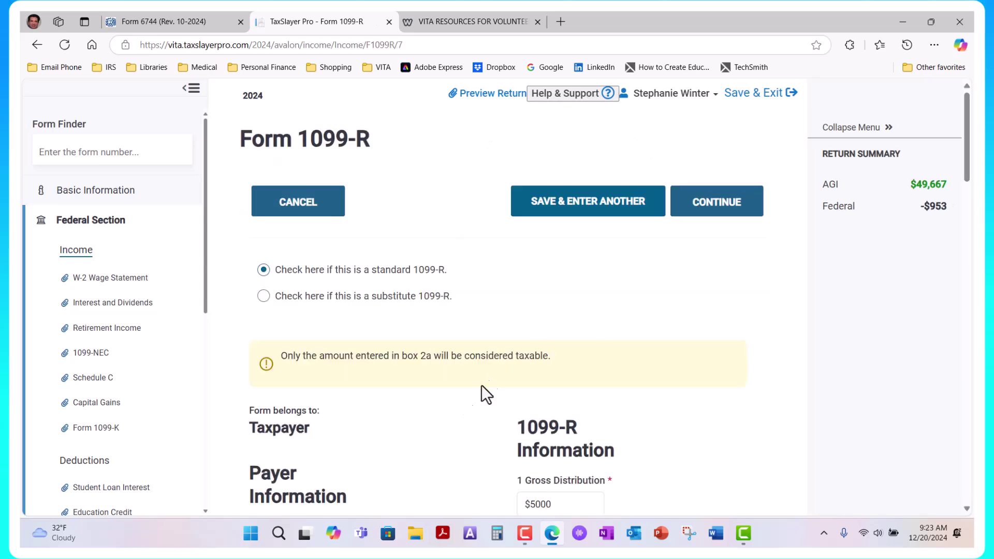
{"action": "scroll", "coordinate": [432, 406], "scroll_direction": "down", "scroll_amount": 3}
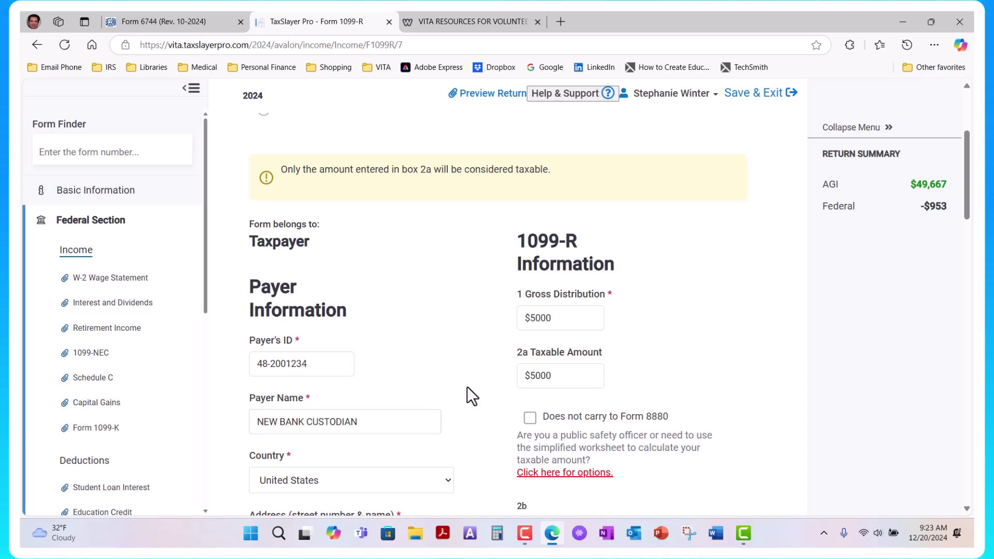
{"action": "scroll", "coordinate": [467, 397], "scroll_direction": "down", "scroll_amount": 3}
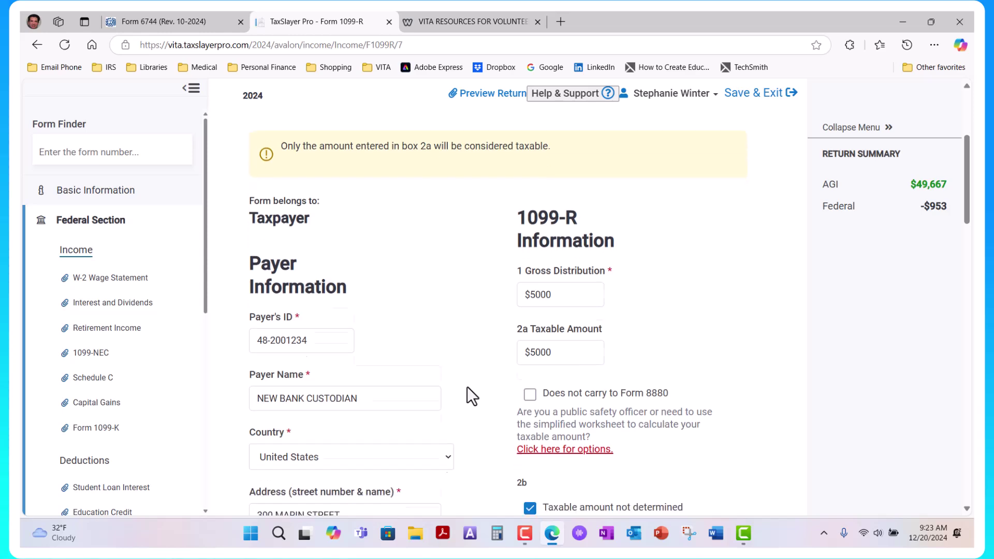
{"action": "scroll", "coordinate": [467, 396], "scroll_direction": "up", "scroll_amount": 5}
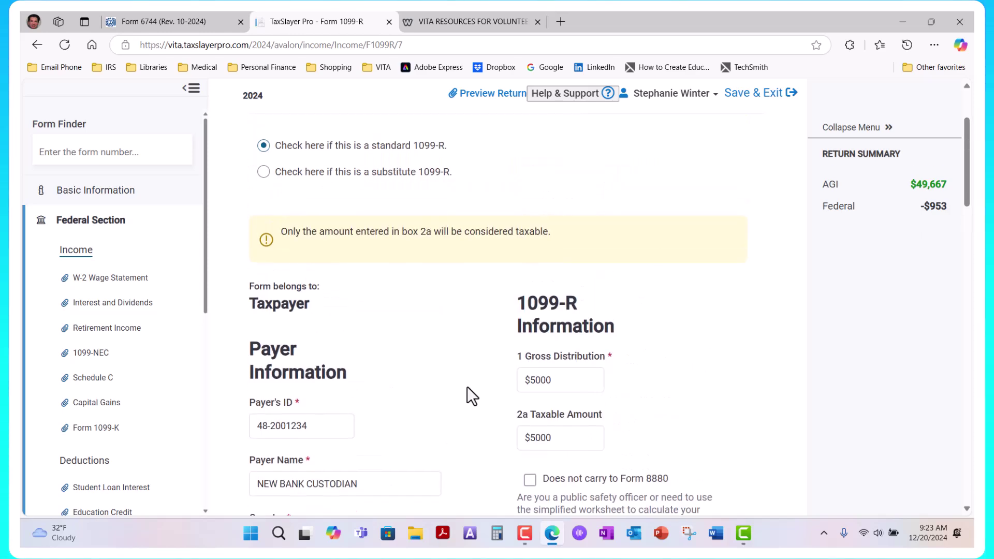
{"action": "scroll", "coordinate": [467, 387], "scroll_direction": "down", "scroll_amount": 2}
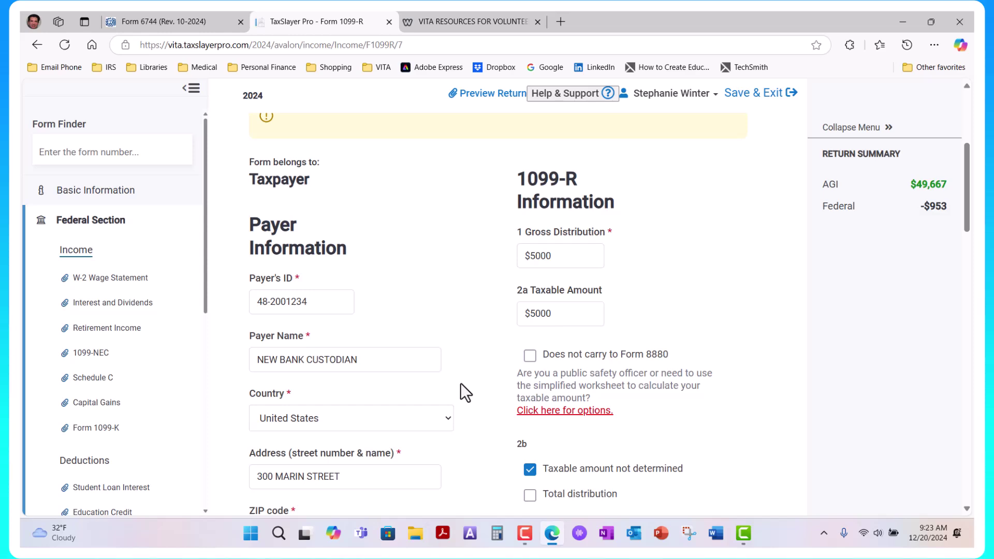
Step: Examine the 1099-R's boxes 2b, 4 and 7, the IRA/SEP/Simple option and the state and local information
{"action": "scroll", "coordinate": [465, 380], "scroll_direction": "down", "scroll_amount": 3}
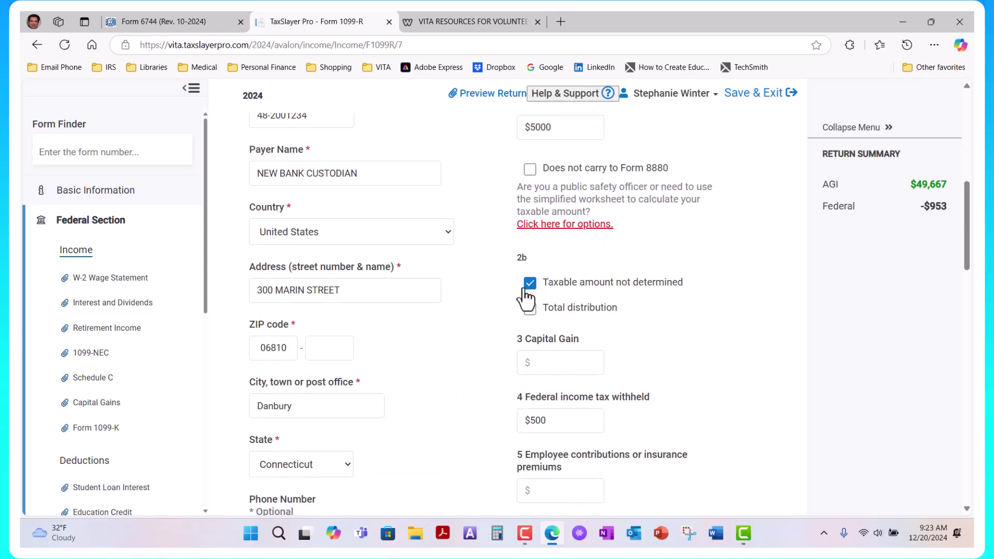
{"action": "scroll", "coordinate": [458, 422], "scroll_direction": "down", "scroll_amount": 2}
{"action": "left_click", "coordinate": [586, 295]}
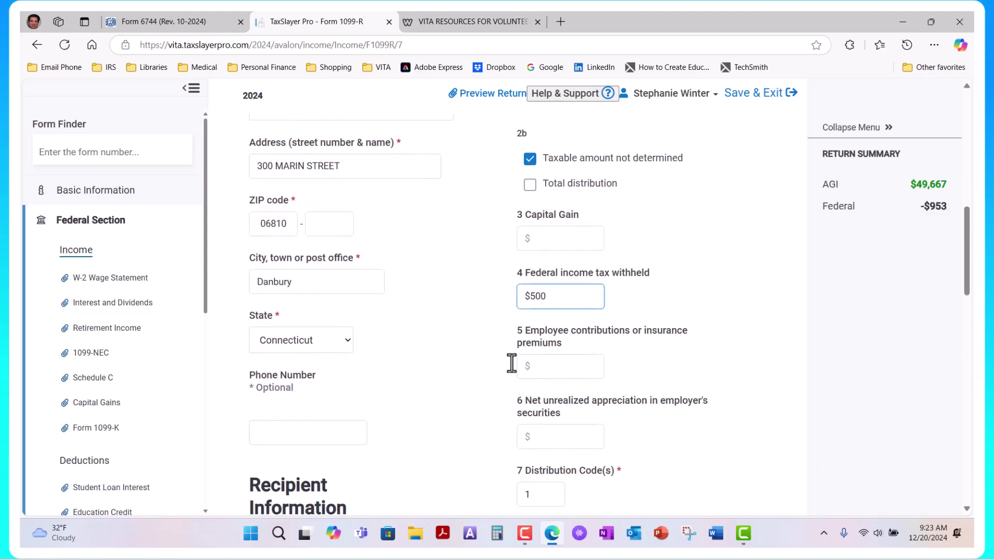
{"action": "scroll", "coordinate": [488, 389], "scroll_direction": "down", "scroll_amount": 3}
{"action": "left_click", "coordinate": [549, 309]}
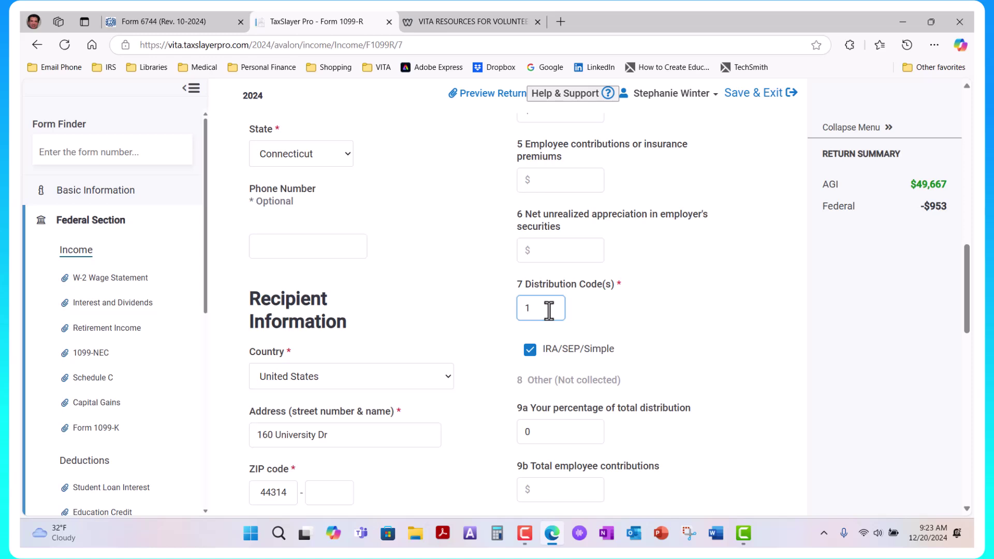
{"action": "left_click", "coordinate": [580, 362]}
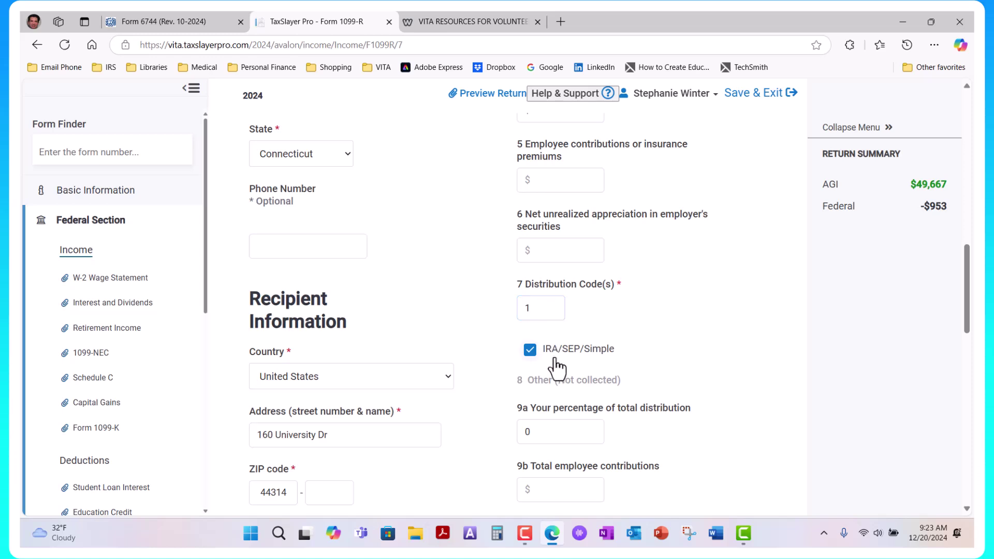
{"action": "scroll", "coordinate": [558, 369], "scroll_direction": "down", "scroll_amount": 1}
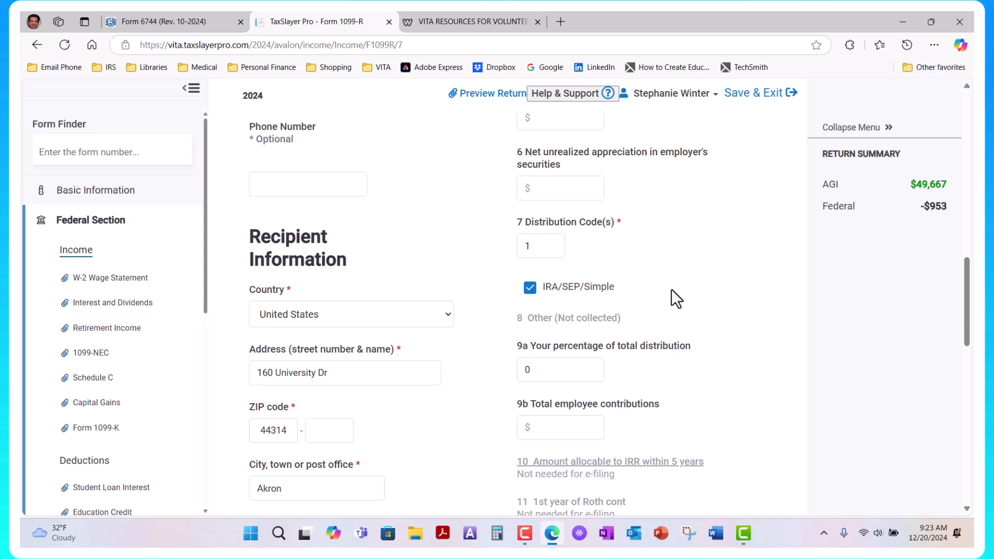
{"action": "scroll", "coordinate": [675, 290], "scroll_direction": "down", "scroll_amount": 1}
{"action": "scroll", "coordinate": [675, 288], "scroll_direction": "down", "scroll_amount": 6}
{"action": "scroll", "coordinate": [676, 290], "scroll_direction": "down", "scroll_amount": 7}
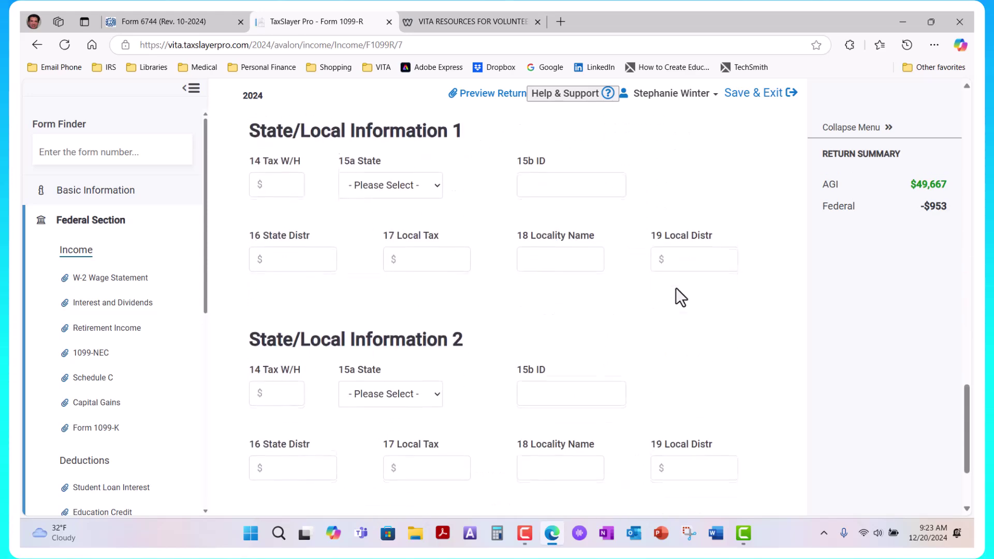
Step: Save the 1099-R, keeping Retirement Plan as the distribution's plan type and No for an early withdrawal due to a qualified disaster
{"action": "left_click", "coordinate": [715, 438]}
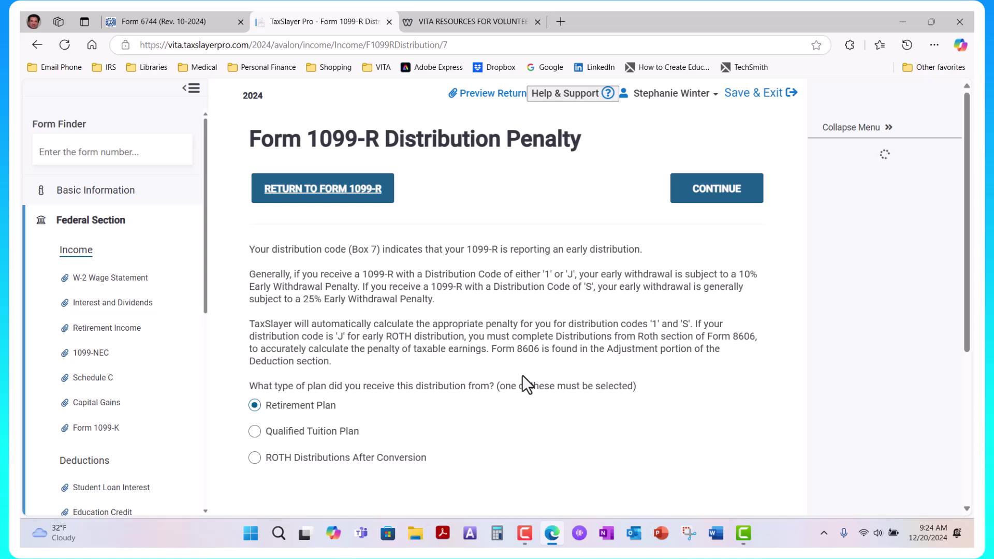
{"action": "scroll", "coordinate": [524, 373], "scroll_direction": "down", "scroll_amount": 2}
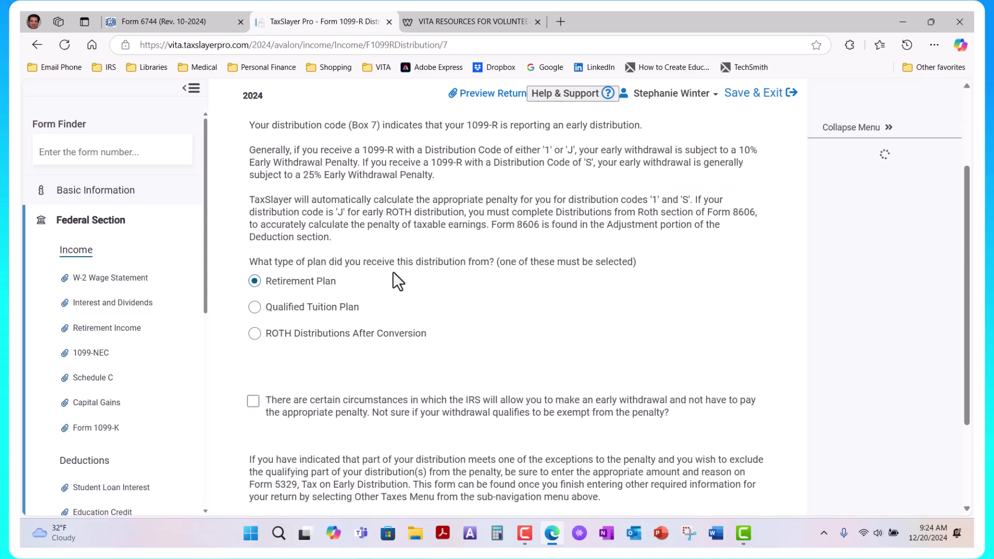
{"action": "scroll", "coordinate": [536, 308], "scroll_direction": "down", "scroll_amount": 2}
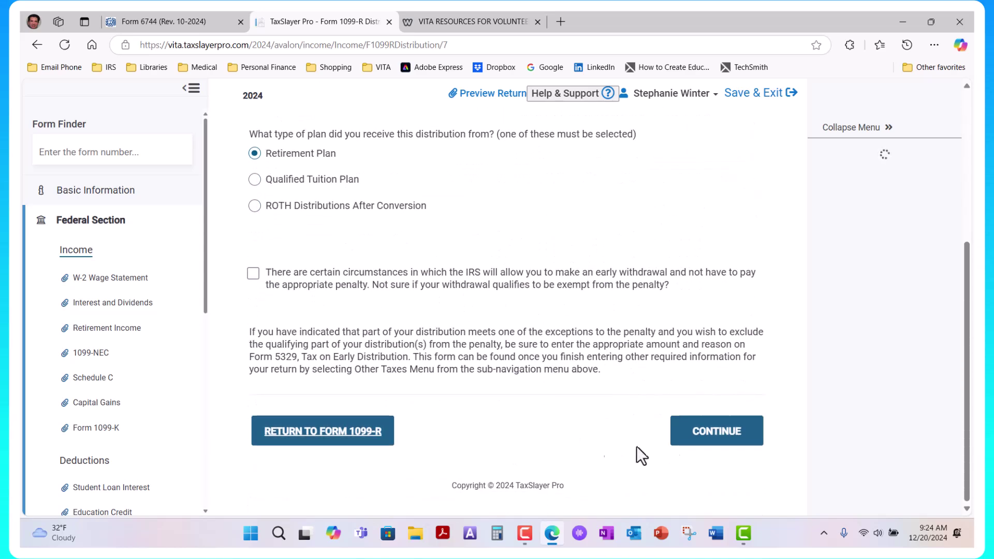
{"action": "left_click", "coordinate": [728, 432]}
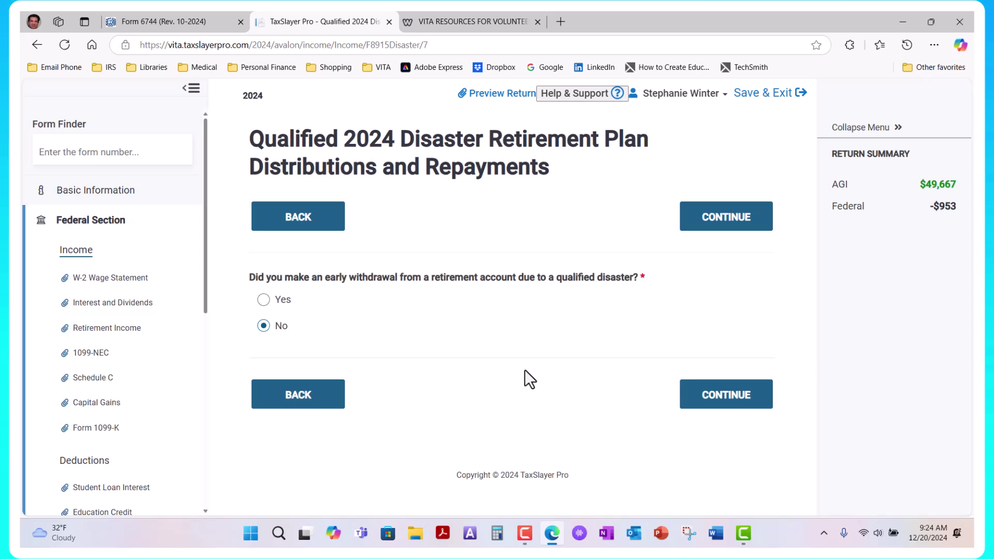
{"action": "left_click", "coordinate": [727, 396]}
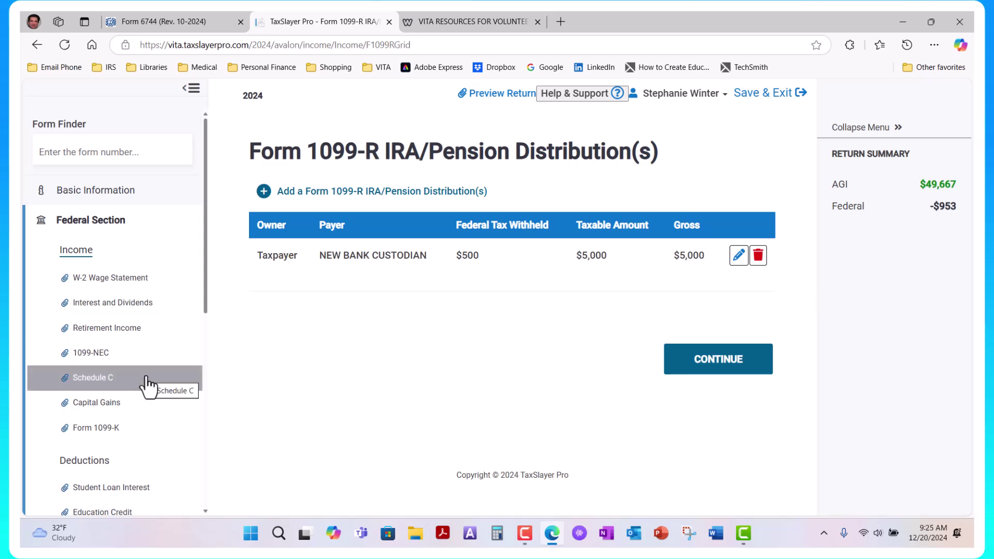
Step: Find Form 5329 by its form number and open the taxpayer's Tax on Early Distribution entry
{"action": "left_click", "coordinate": [163, 152]}
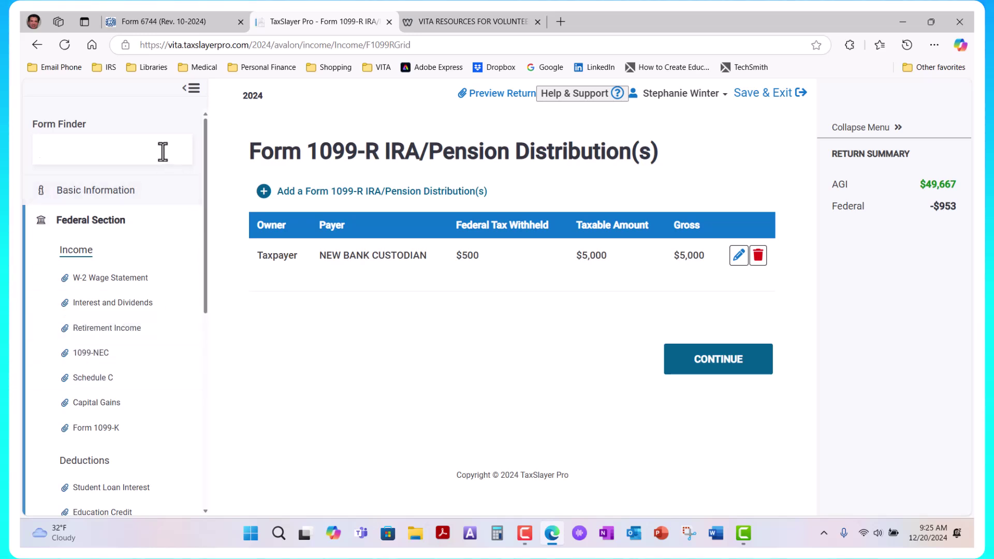
{"action": "type", "text": "5329"}
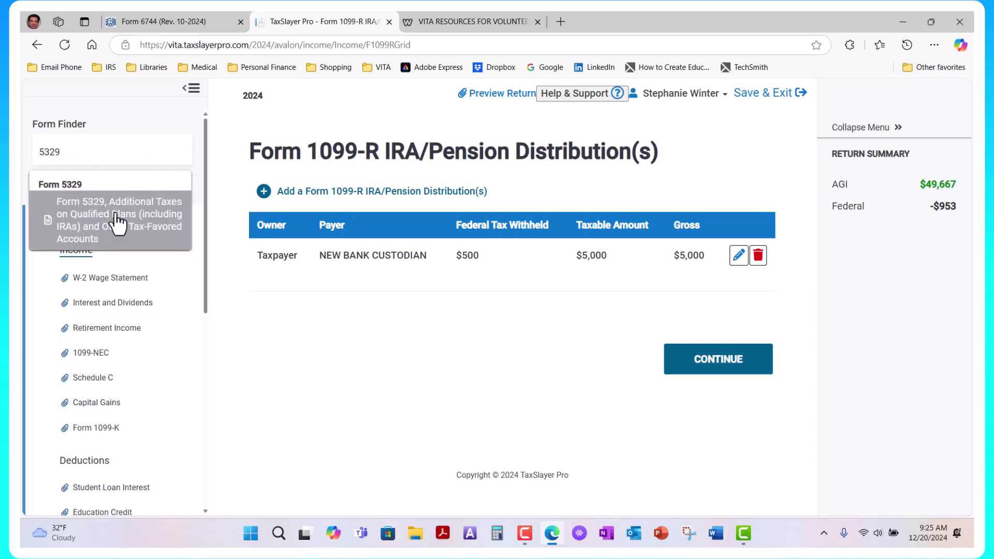
{"action": "left_click", "coordinate": [116, 213]}
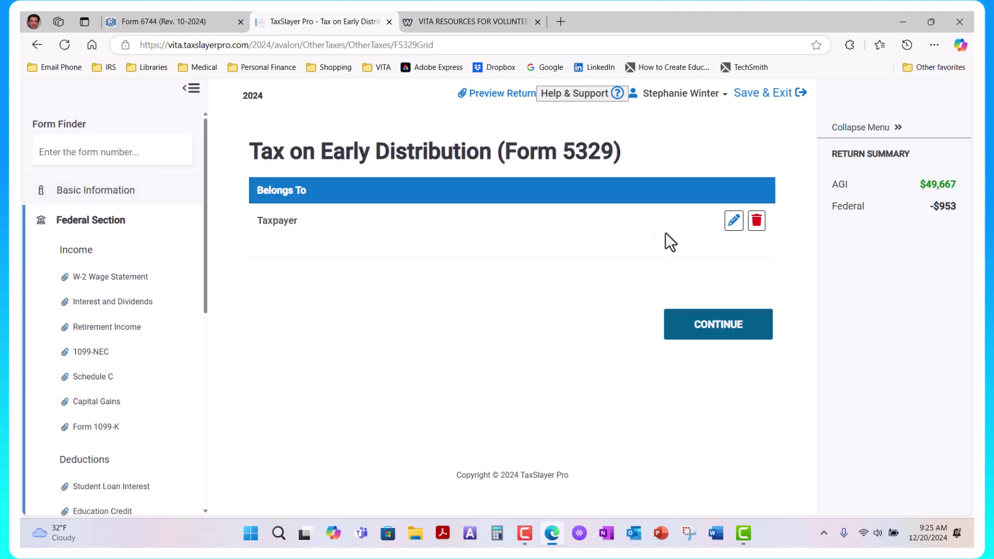
{"action": "left_click", "coordinate": [734, 221]}
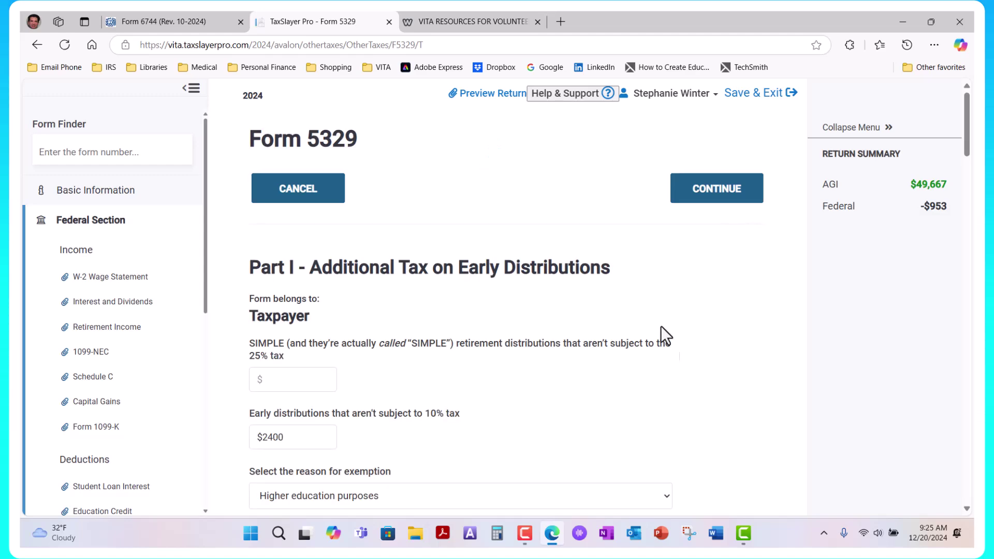
Step: Check Form 5329's early distributions not subject to the 10% tax and the available exemption reasons, keeping Higher education purposes
{"action": "scroll", "coordinate": [633, 380], "scroll_direction": "down", "scroll_amount": 3}
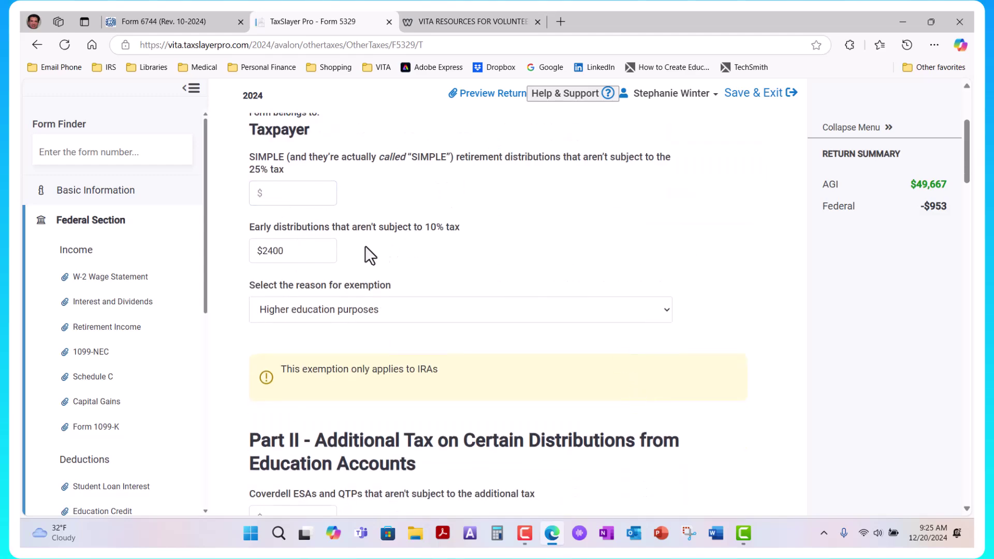
{"action": "left_click", "coordinate": [309, 254]}
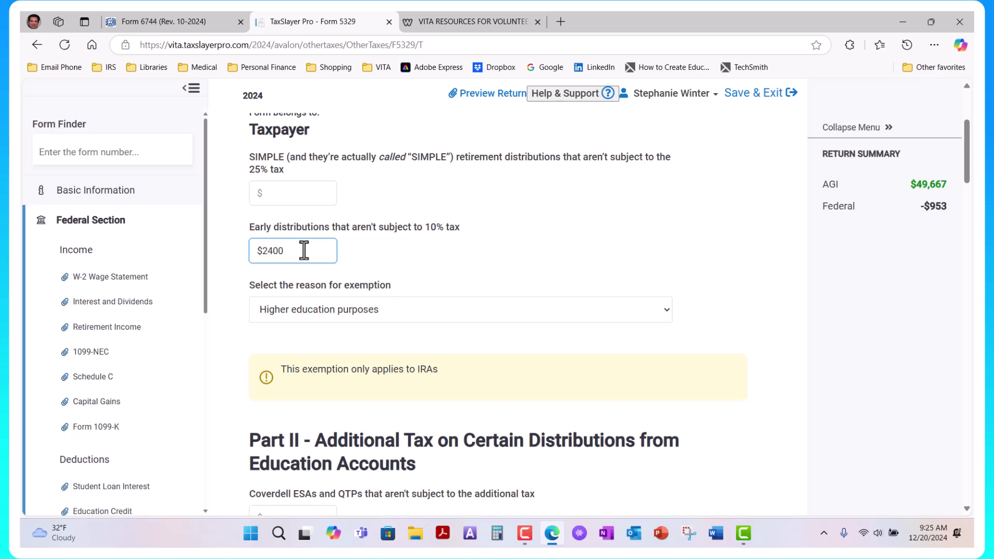
{"action": "scroll", "coordinate": [497, 245], "scroll_direction": "down", "scroll_amount": 1}
{"action": "left_click", "coordinate": [469, 249]}
{"action": "left_click", "coordinate": [472, 248]}
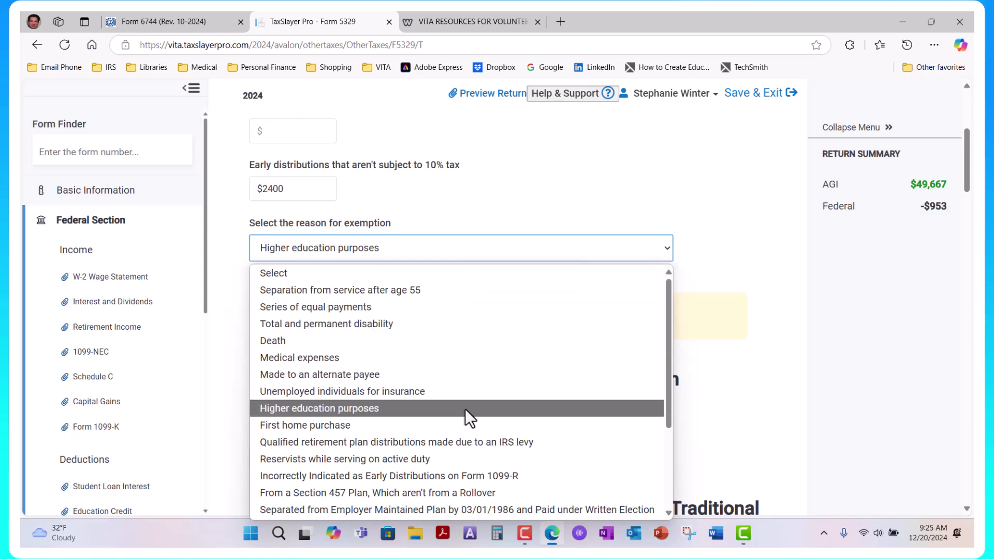
{"action": "scroll", "coordinate": [466, 410], "scroll_direction": "down", "scroll_amount": 3}
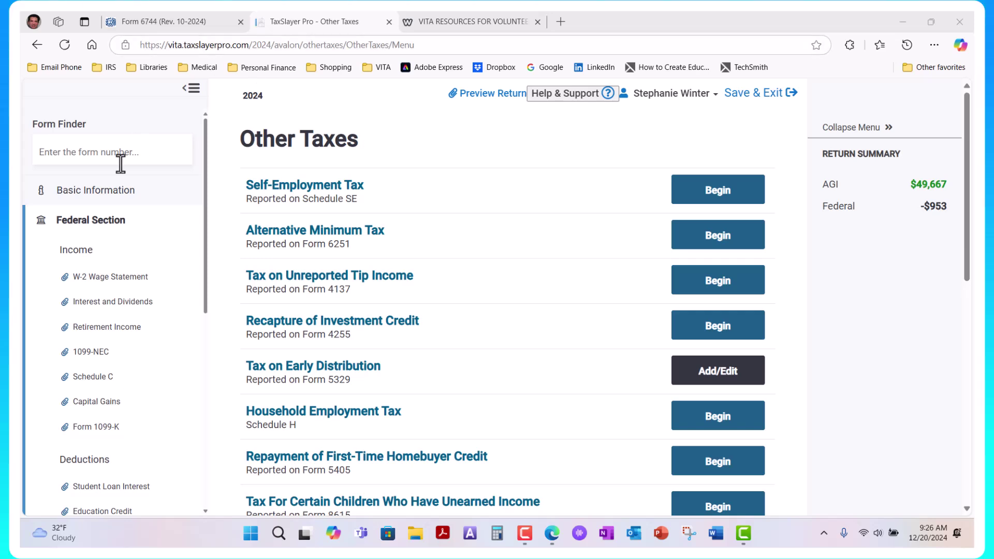
Step: Open the XYZ Investments dividend entry under interest and dividends, check its Form 1099-DIV boxes and save it
{"action": "left_click", "coordinate": [100, 305]}
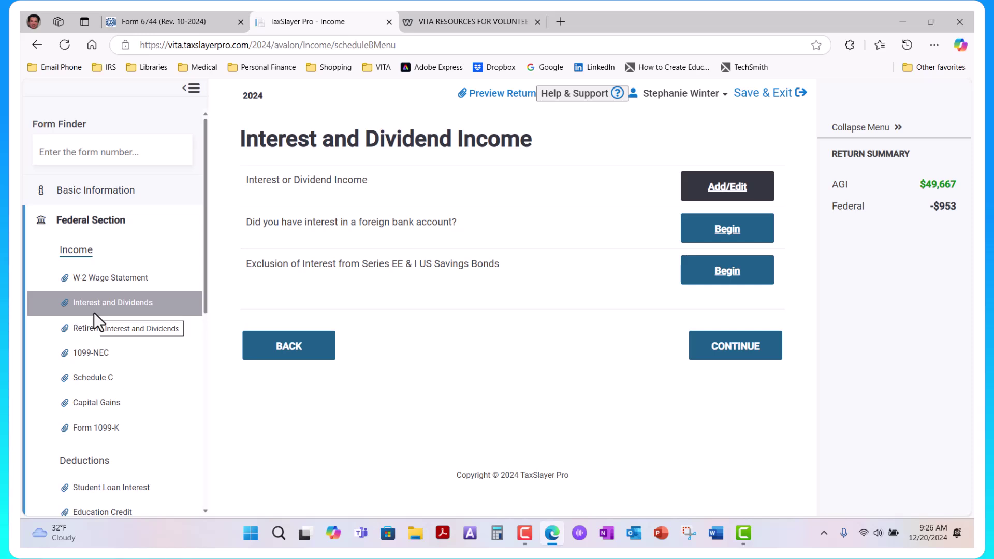
{"action": "left_click", "coordinate": [717, 182]}
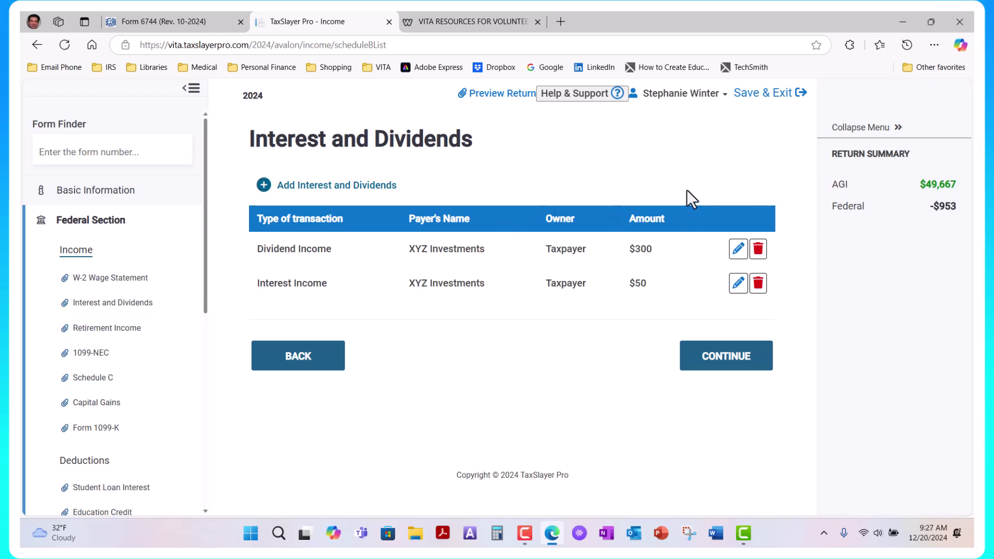
{"action": "left_click", "coordinate": [739, 252]}
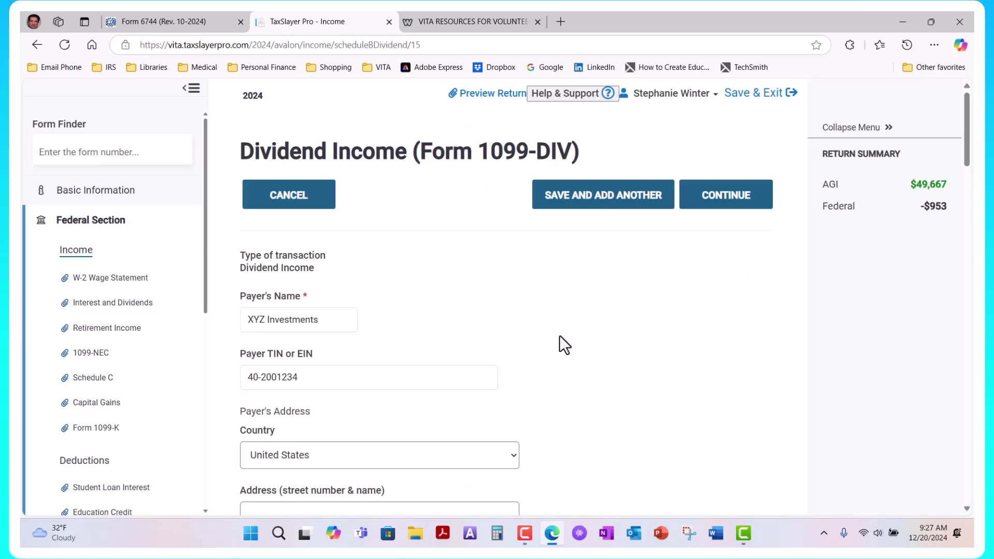
{"action": "scroll", "coordinate": [585, 336], "scroll_direction": "down", "scroll_amount": 3}
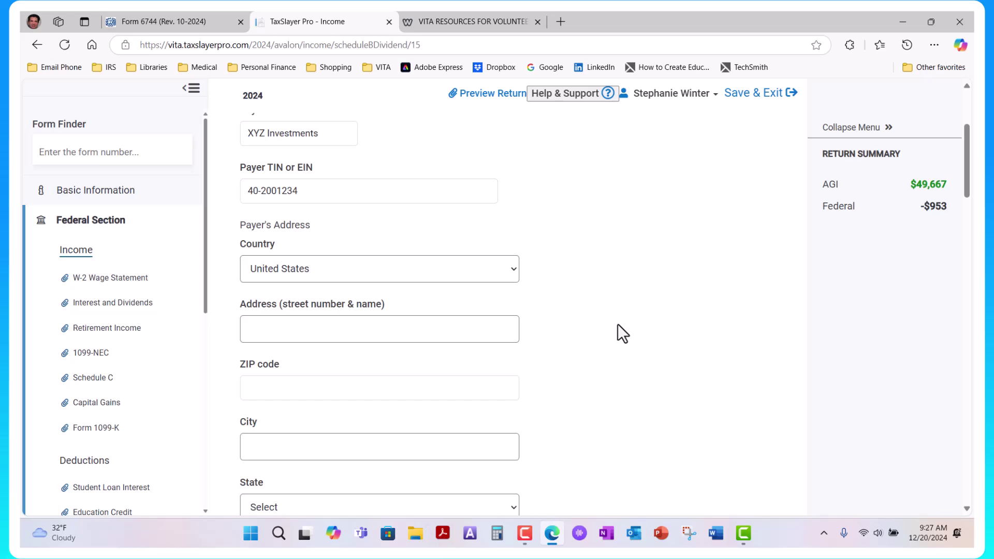
{"action": "scroll", "coordinate": [667, 377], "scroll_direction": "down", "scroll_amount": 5}
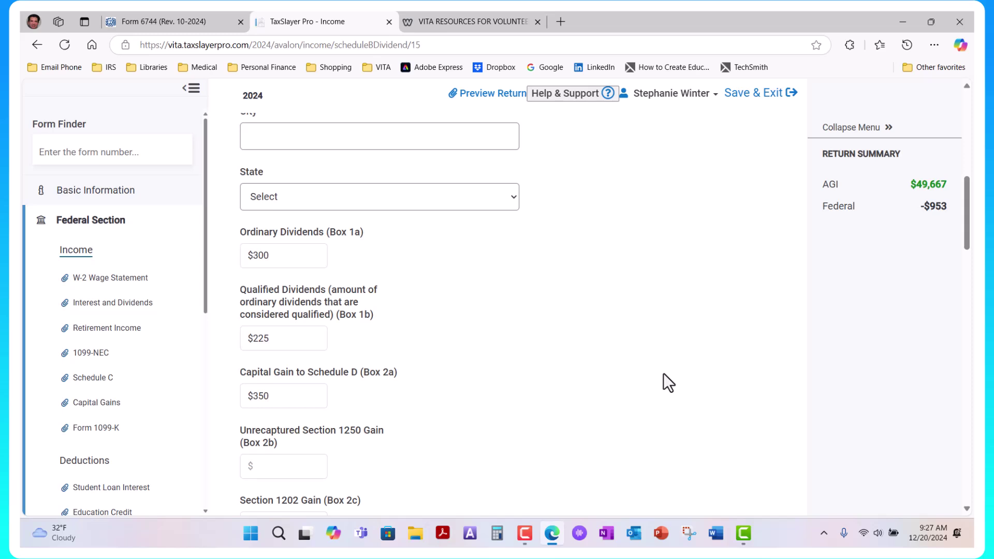
{"action": "scroll", "coordinate": [645, 350], "scroll_direction": "down", "scroll_amount": 6}
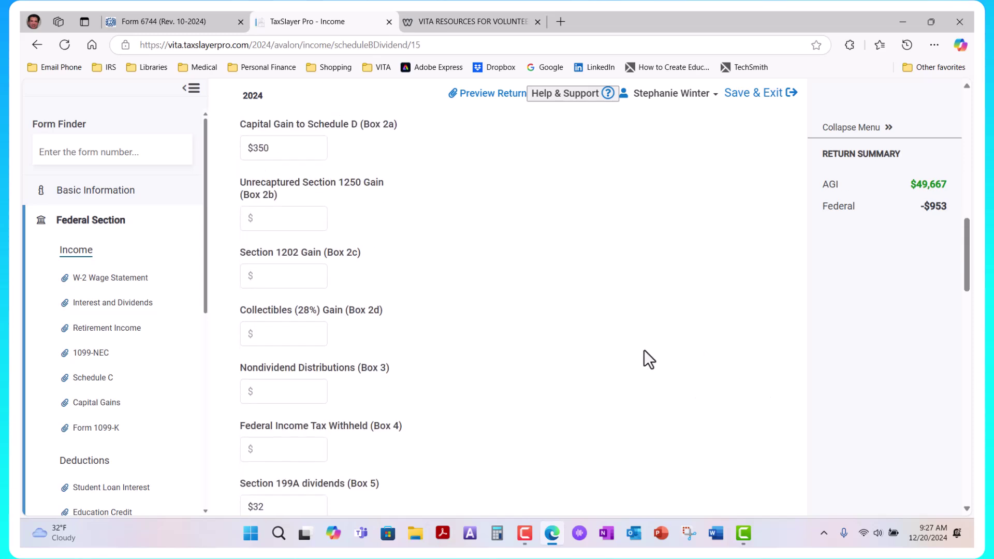
{"action": "scroll", "coordinate": [648, 350], "scroll_direction": "up", "scroll_amount": 10}
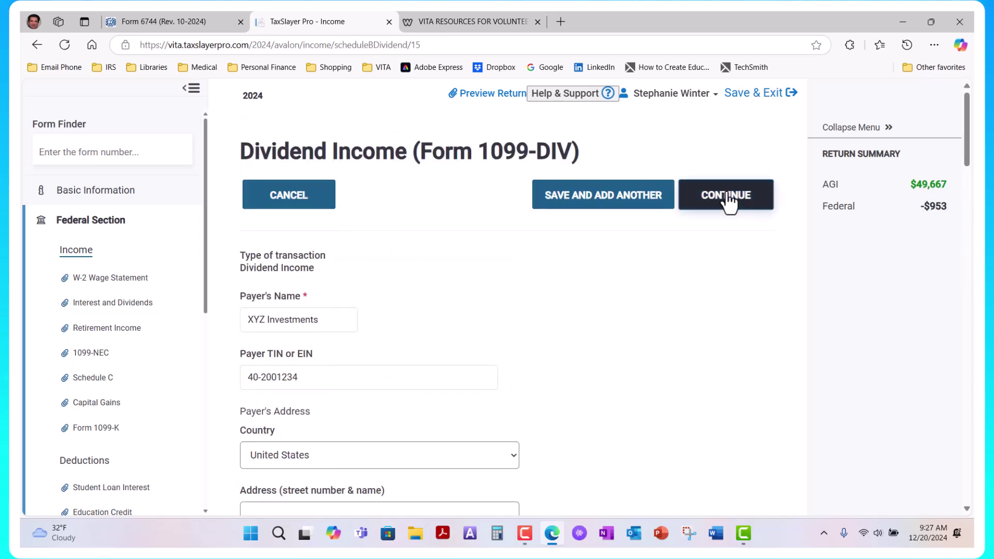
{"action": "left_click", "coordinate": [729, 196]}
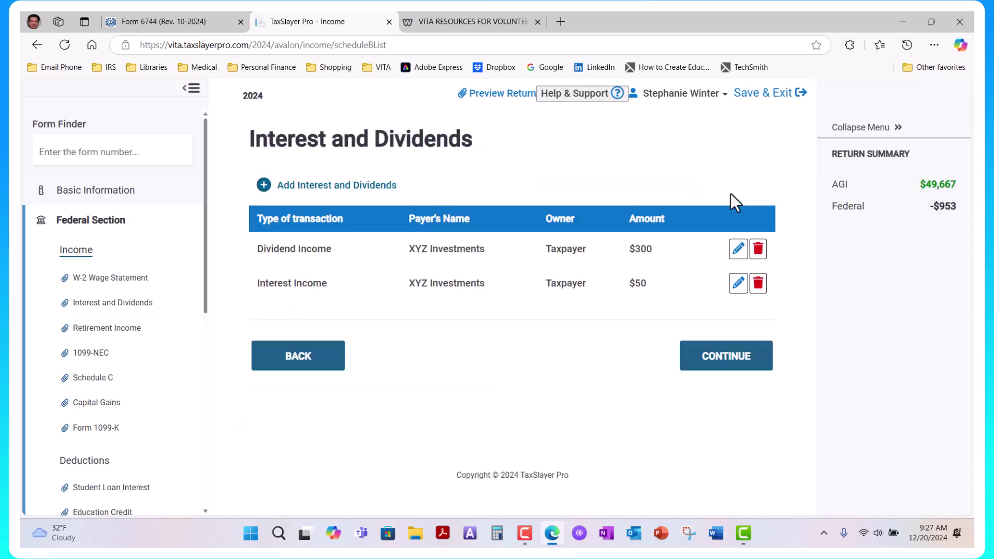
Step: Open the XYZ Investments interest entry, check its Form 1099-INT boxes, and save back to the Interest and Dividend Income overview
{"action": "left_click", "coordinate": [738, 283]}
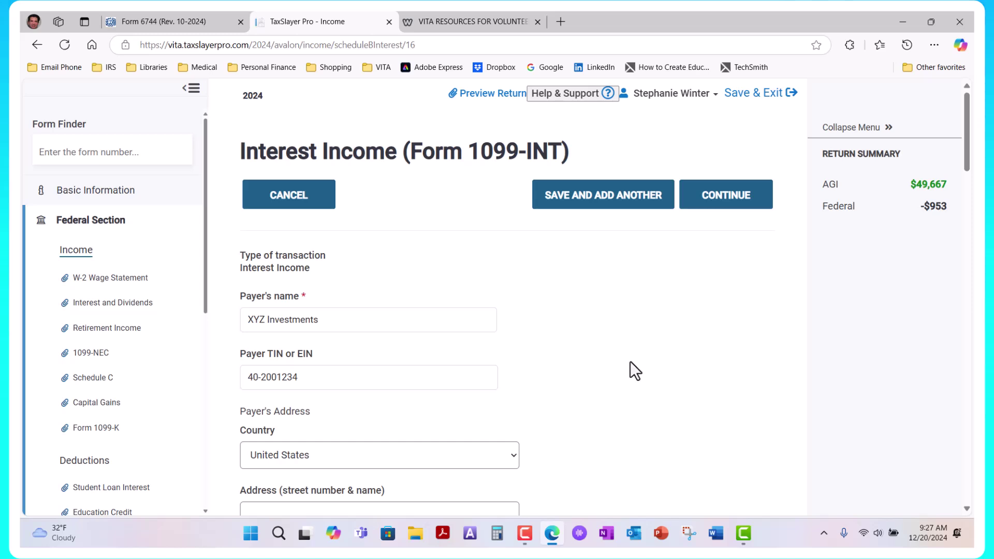
{"action": "scroll", "coordinate": [636, 371], "scroll_direction": "down", "scroll_amount": 5}
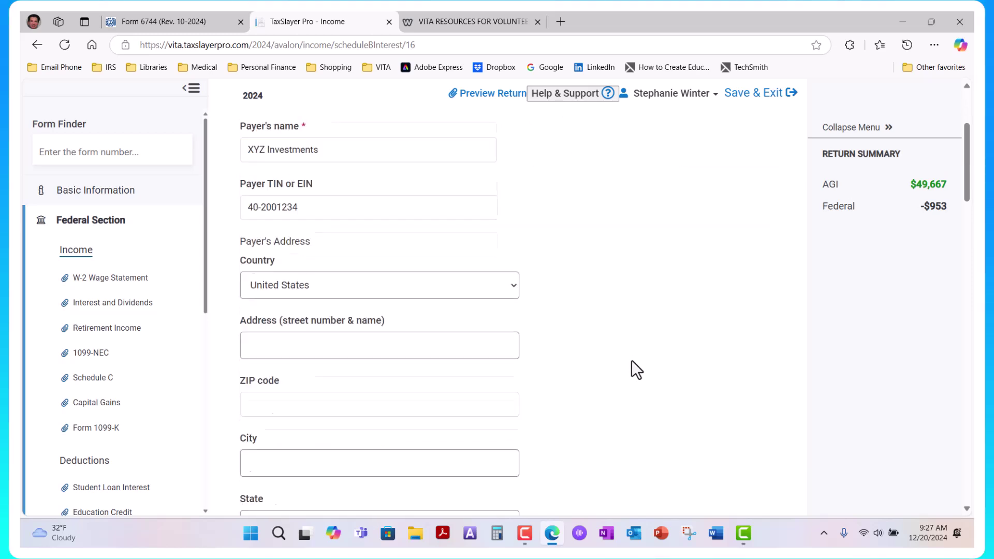
{"action": "scroll", "coordinate": [633, 361], "scroll_direction": "down", "scroll_amount": 4}
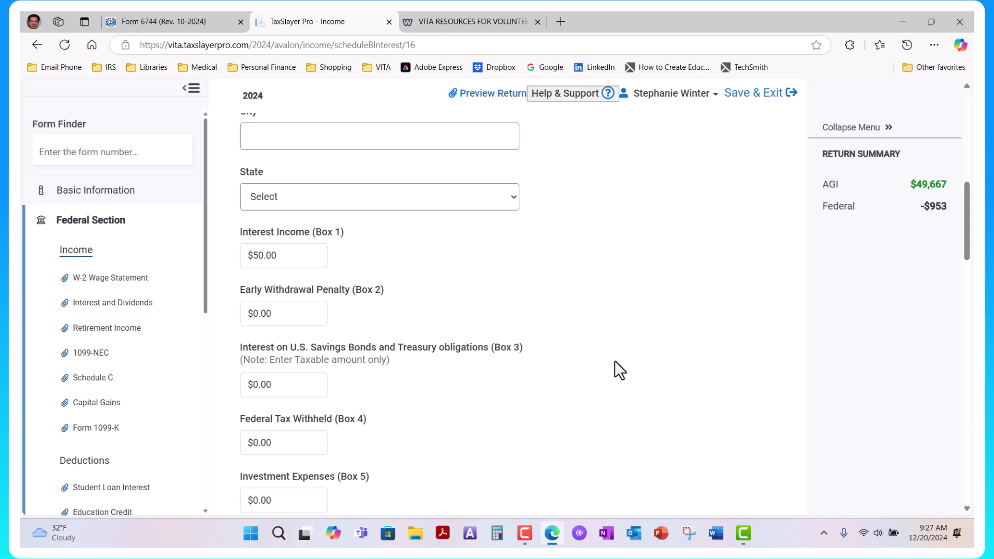
{"action": "scroll", "coordinate": [617, 358], "scroll_direction": "up", "scroll_amount": 5}
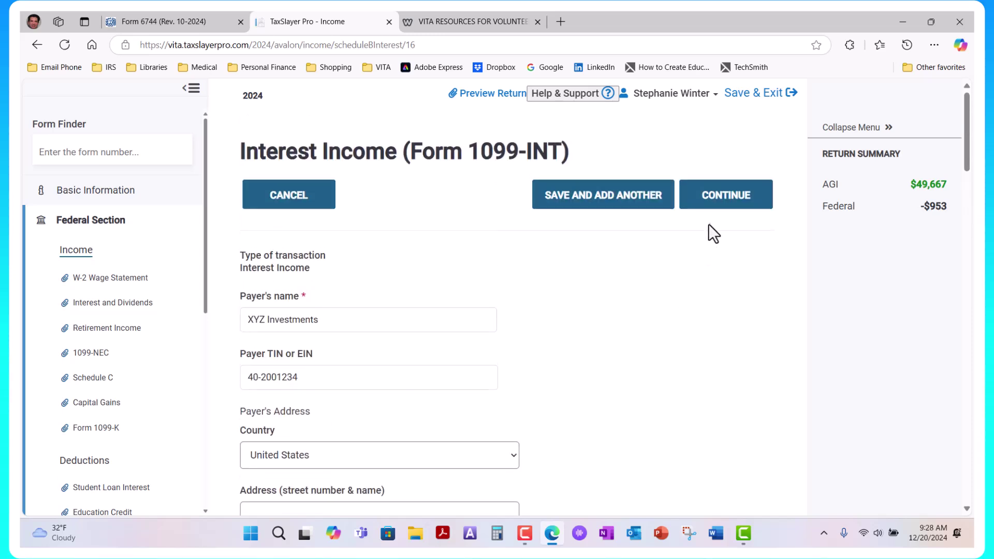
{"action": "left_click", "coordinate": [721, 199]}
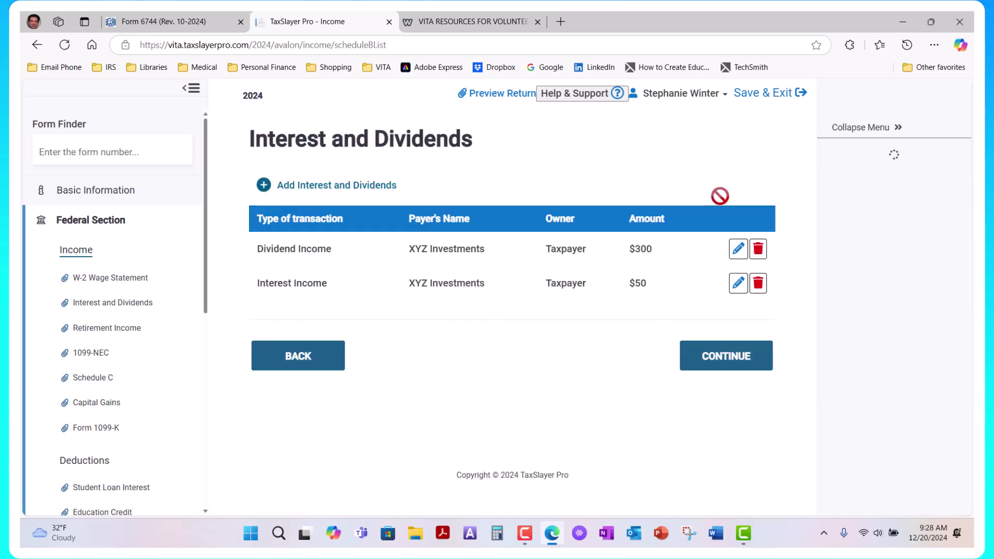
{"action": "left_click", "coordinate": [743, 364]}
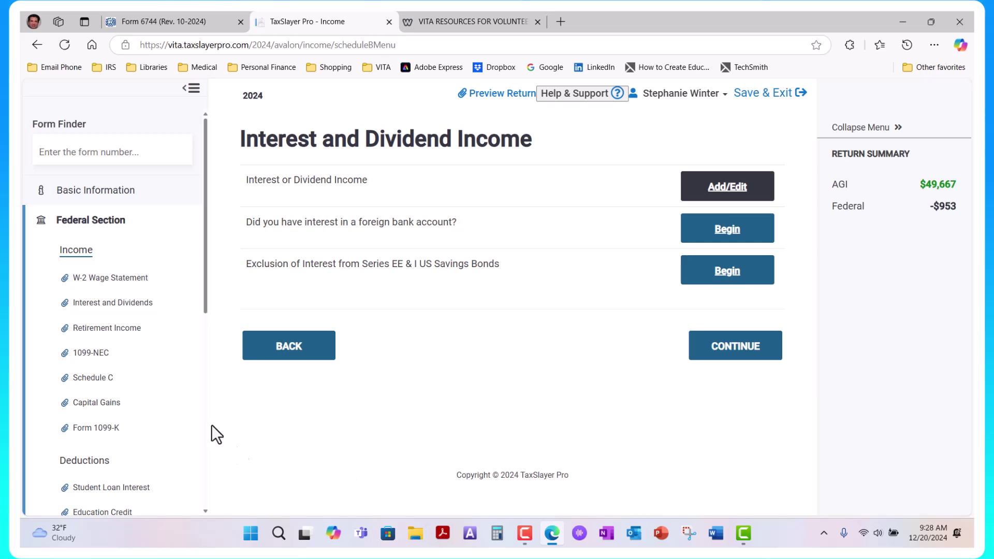
Step: Open the Fast Eats Form 1099-NEC, check its payer, recipient and nonemployee compensation details, and continue to Schedule C
{"action": "left_click", "coordinate": [99, 356]}
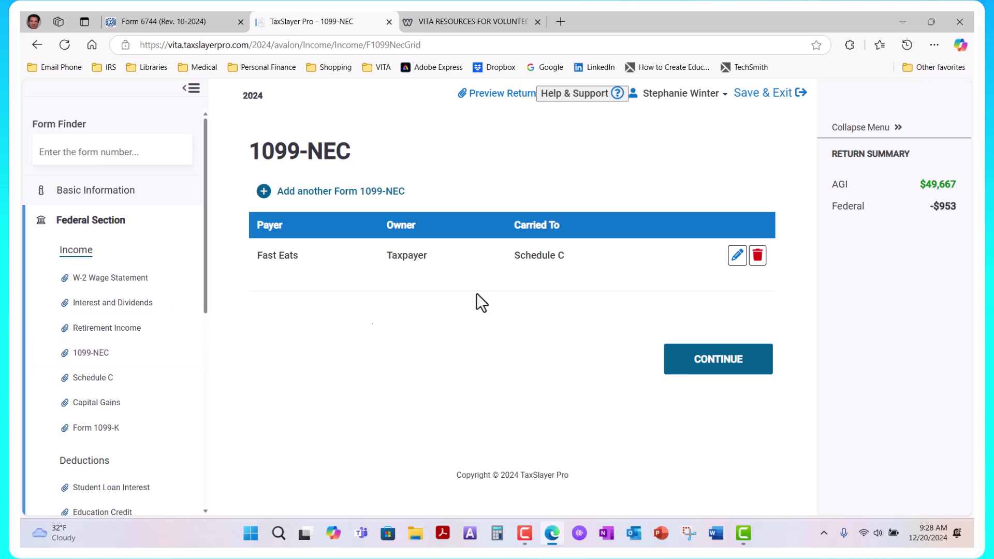
{"action": "left_click", "coordinate": [737, 258]}
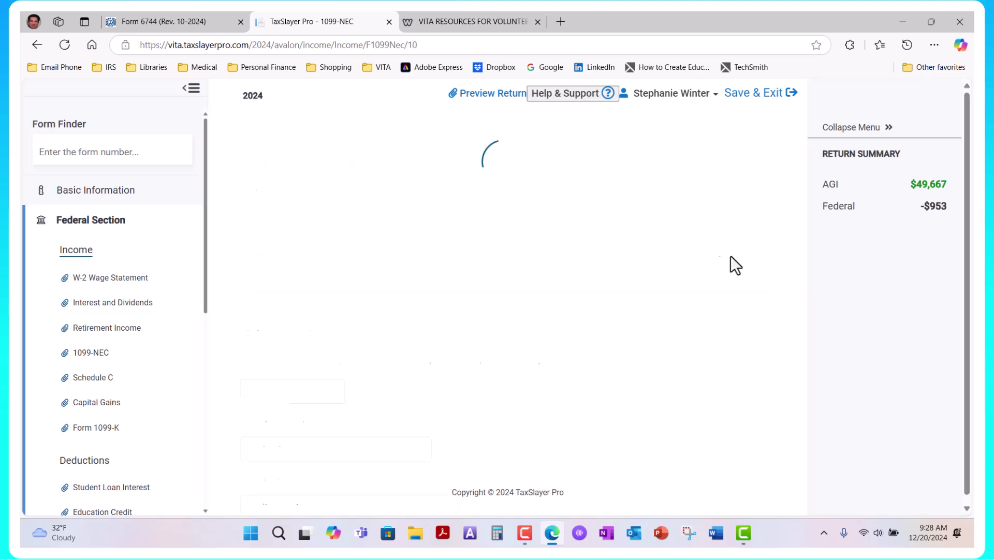
{"action": "scroll", "coordinate": [594, 322], "scroll_direction": "down", "scroll_amount": 3}
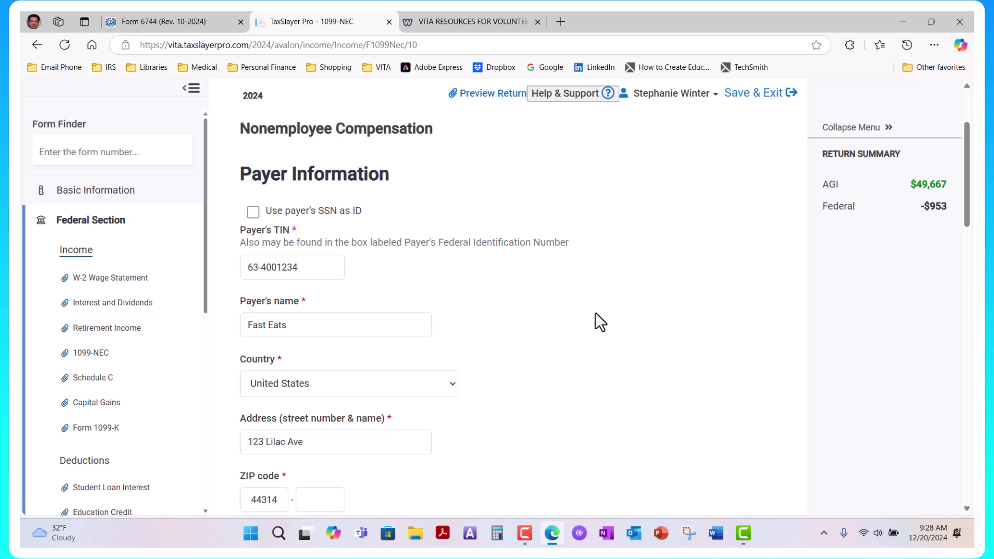
{"action": "scroll", "coordinate": [599, 308], "scroll_direction": "down", "scroll_amount": 7}
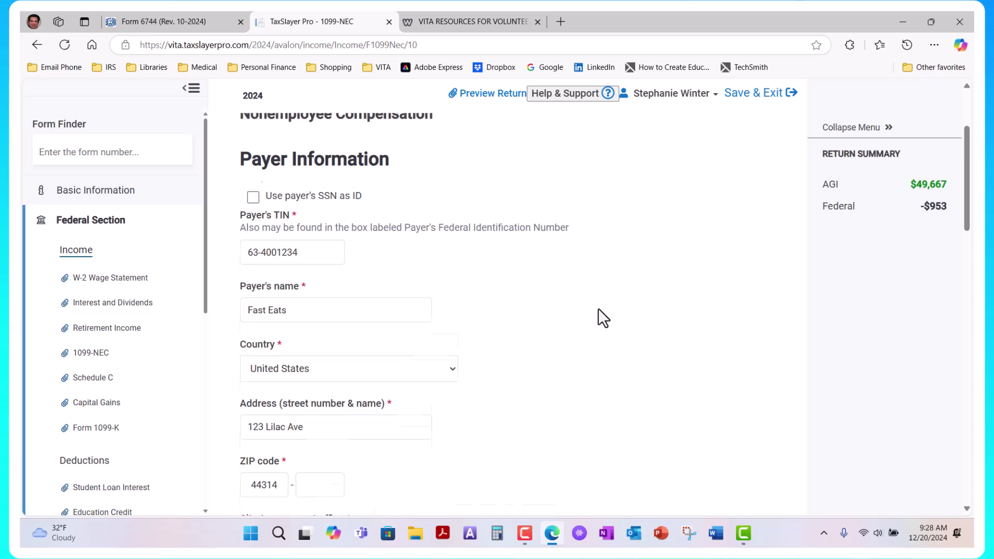
{"action": "scroll", "coordinate": [598, 313], "scroll_direction": "down", "scroll_amount": 8}
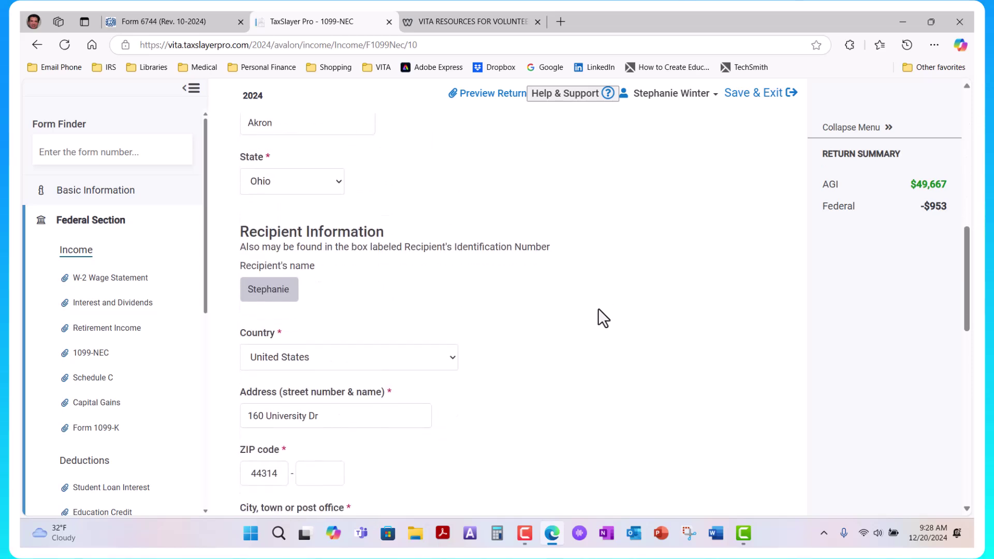
{"action": "scroll", "coordinate": [598, 309], "scroll_direction": "down", "scroll_amount": 2}
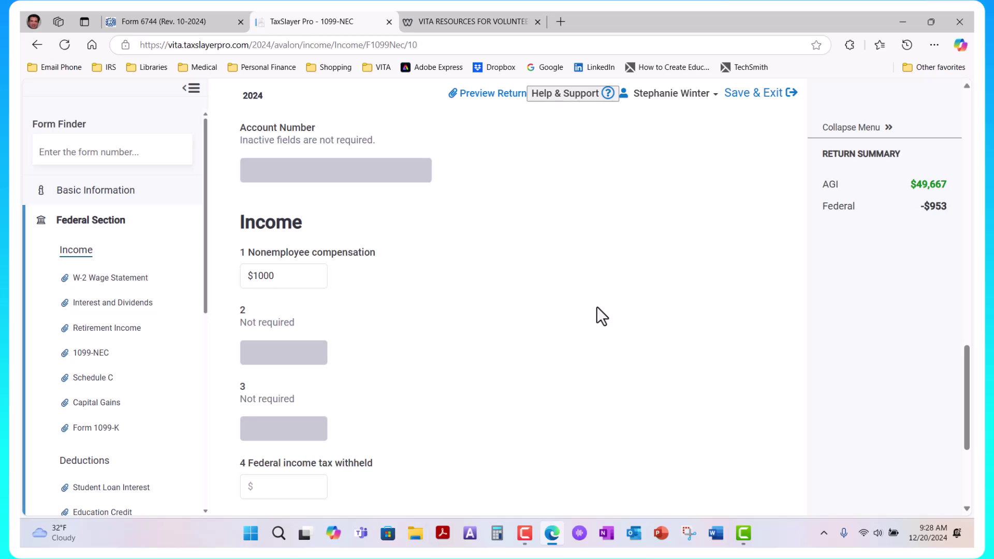
{"action": "scroll", "coordinate": [614, 281], "scroll_direction": "down", "scroll_amount": 3}
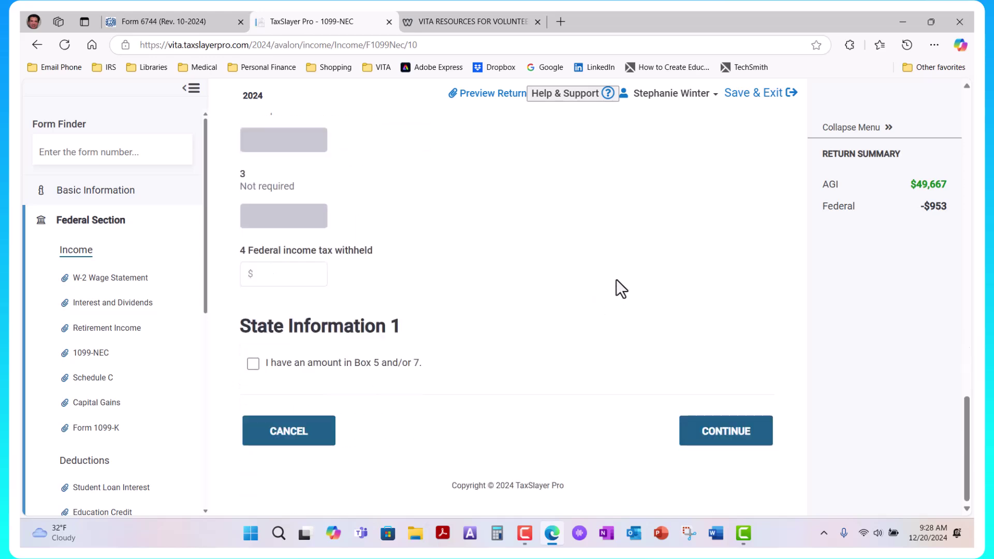
{"action": "left_click", "coordinate": [724, 431]}
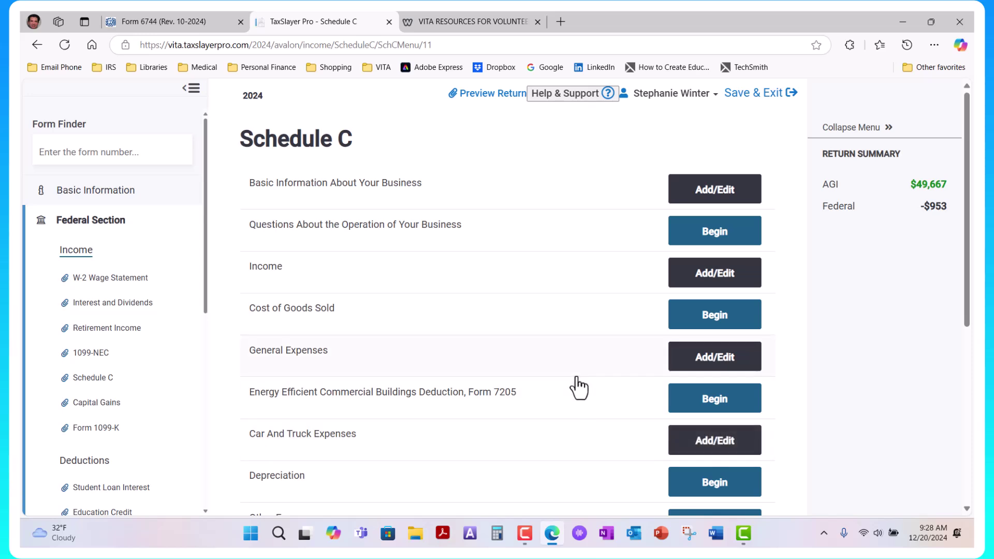
Step: Check the business code and description in Schedule C's basic business information and save the form
{"action": "left_click", "coordinate": [717, 196]}
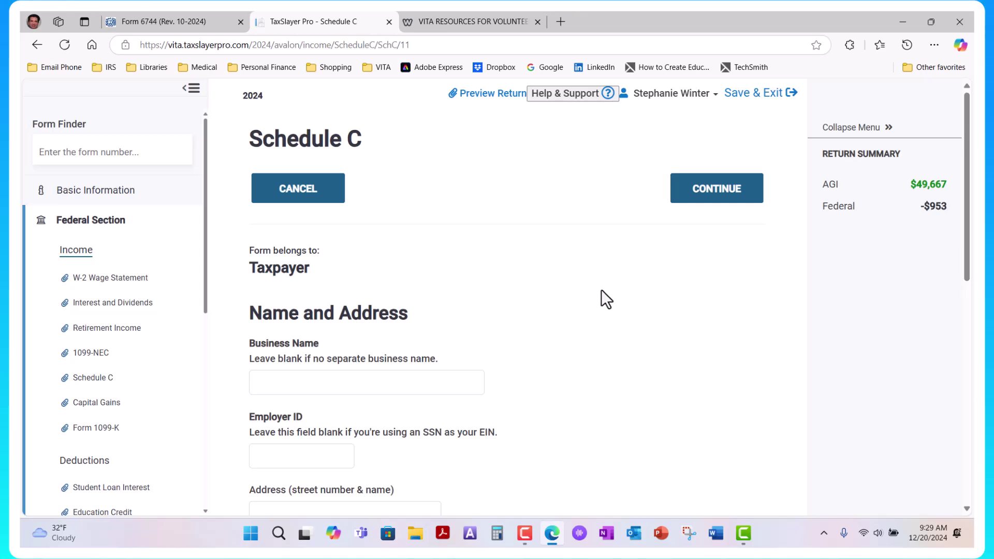
{"action": "scroll", "coordinate": [604, 291], "scroll_direction": "down", "scroll_amount": 10}
{"action": "key", "text": "Tab"}
{"action": "key", "text": "Tab"}
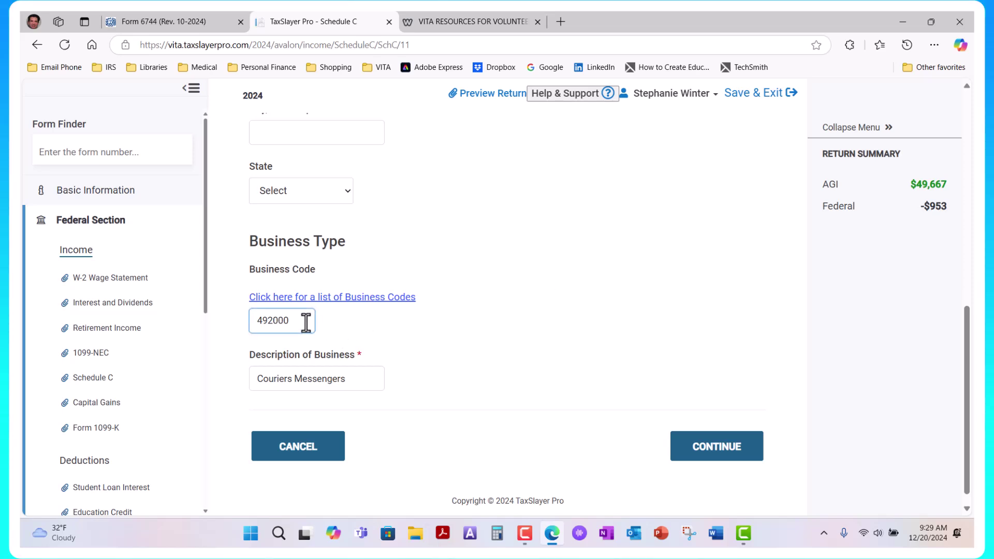
{"action": "left_click", "coordinate": [355, 378]}
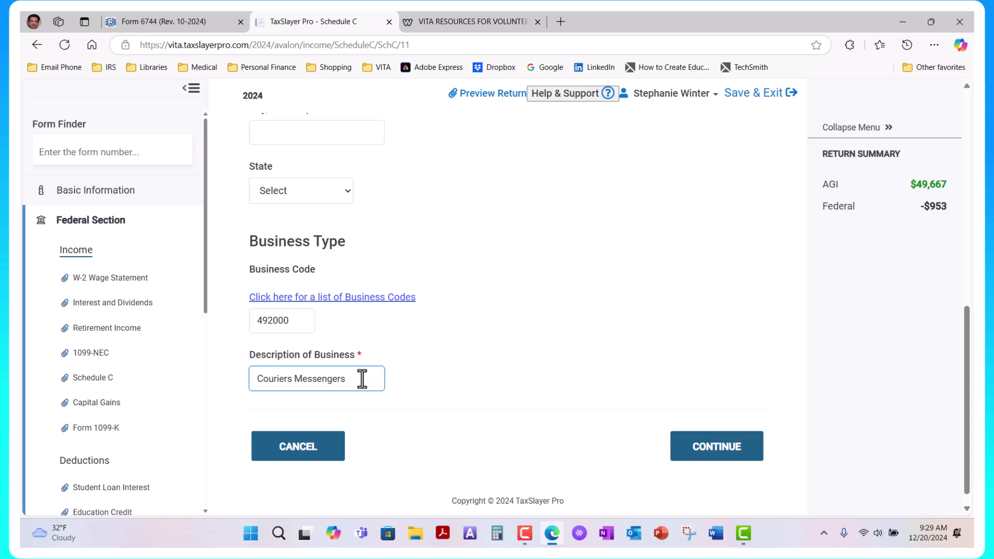
{"action": "left_click", "coordinate": [678, 445]}
{"action": "left_click", "coordinate": [717, 462]}
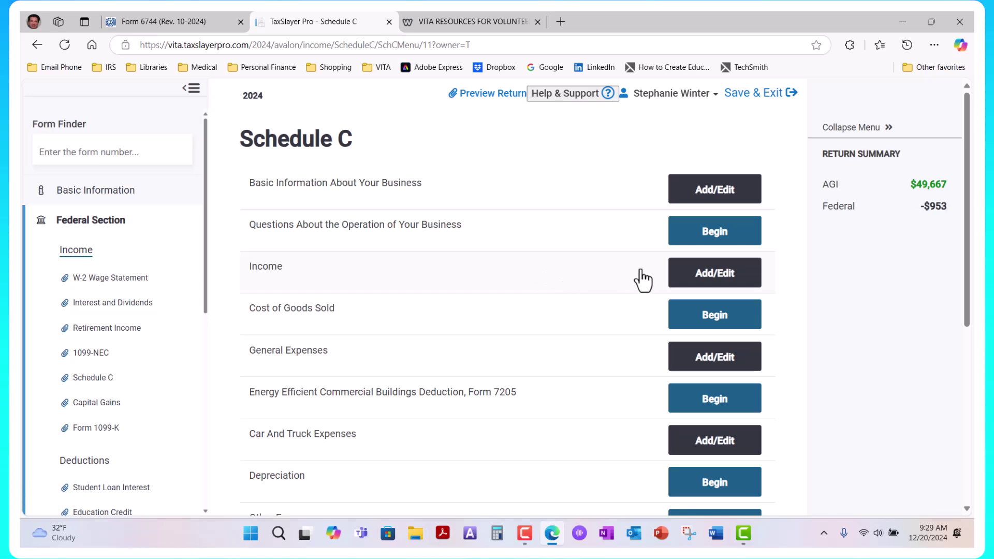
Step: Open Schedule C's income section, check the gross receipts line including Form 1099-K income, and open its itemized list
{"action": "left_click", "coordinate": [714, 283]}
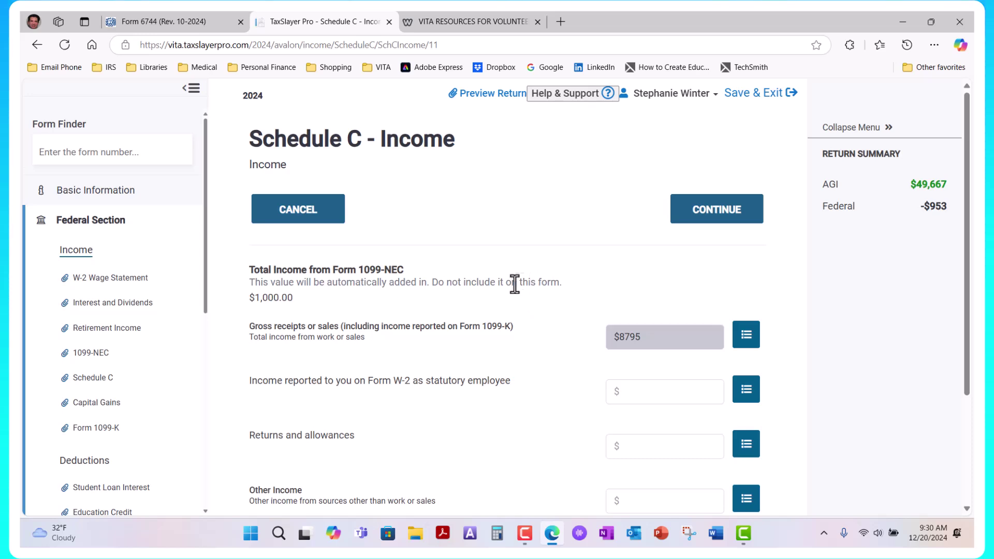
{"action": "left_click_drag", "start_coordinate": [402, 327], "coordinate": [528, 326]}
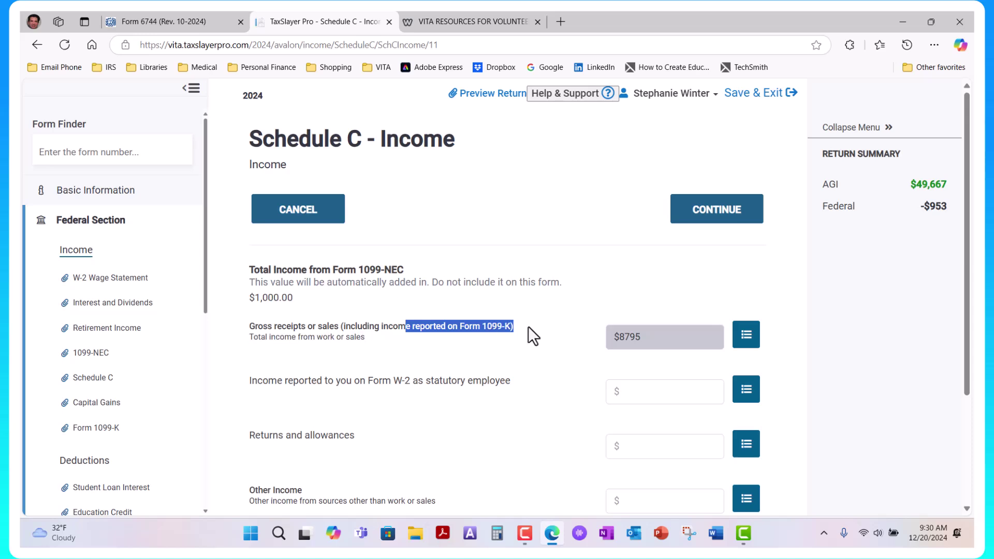
{"action": "left_click", "coordinate": [651, 296]}
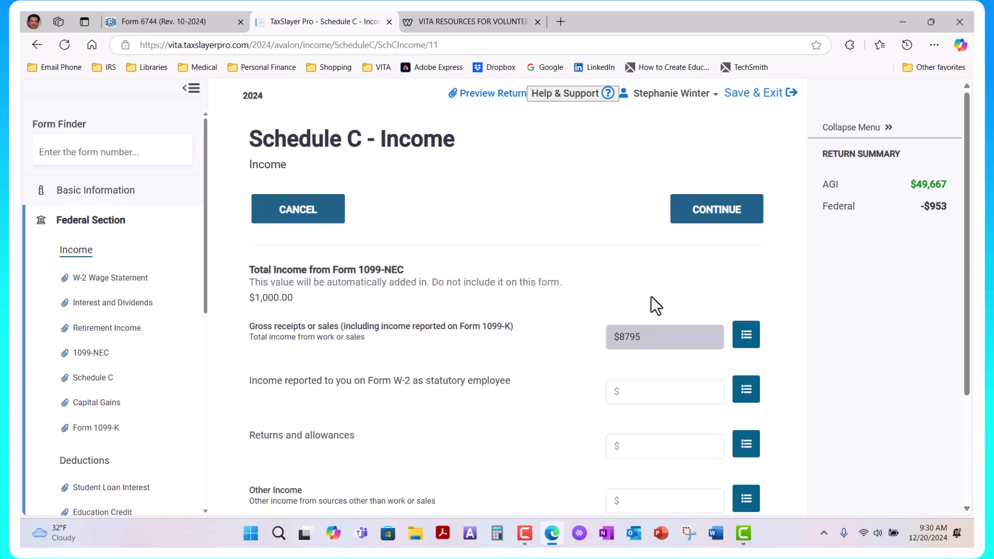
{"action": "left_click", "coordinate": [746, 336]}
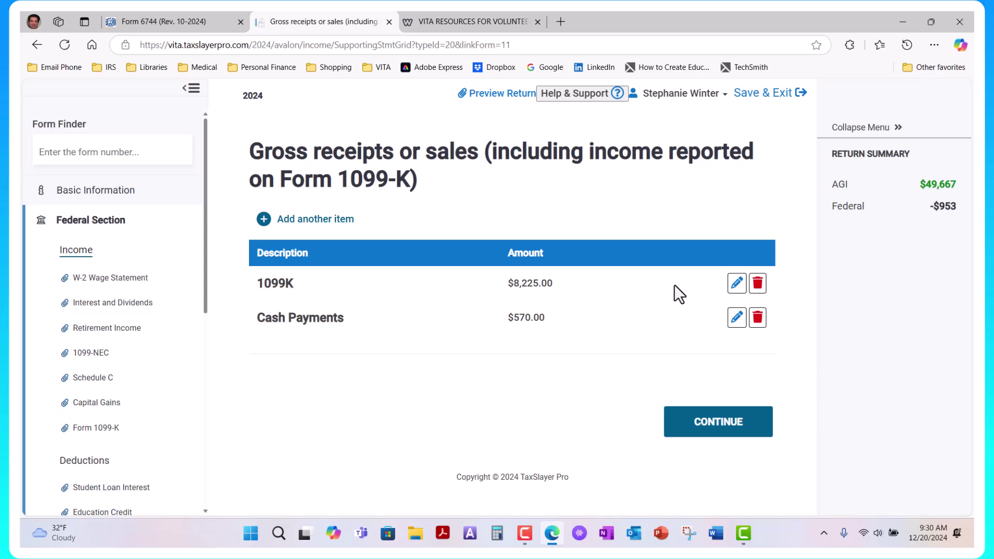
Step: Check the description and amount of the 1099K and Cash Payments items, saving each and returning to the Schedule C income form
{"action": "left_click", "coordinate": [736, 285]}
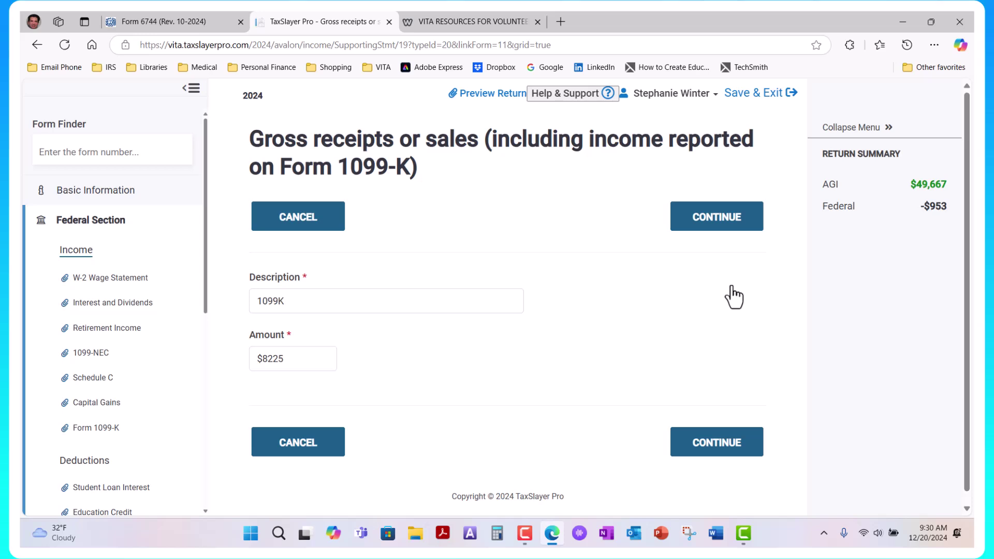
{"action": "left_click", "coordinate": [733, 228]}
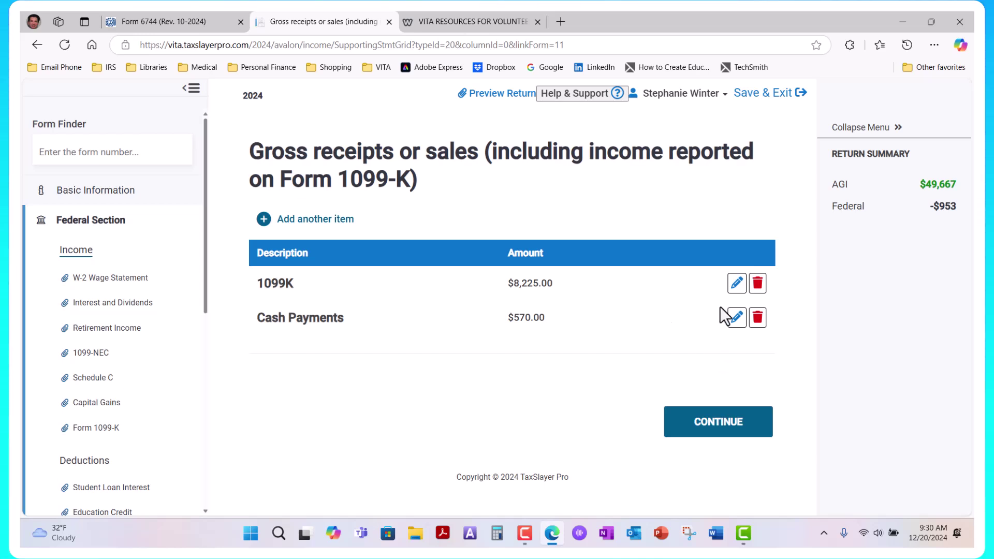
{"action": "left_click", "coordinate": [737, 320]}
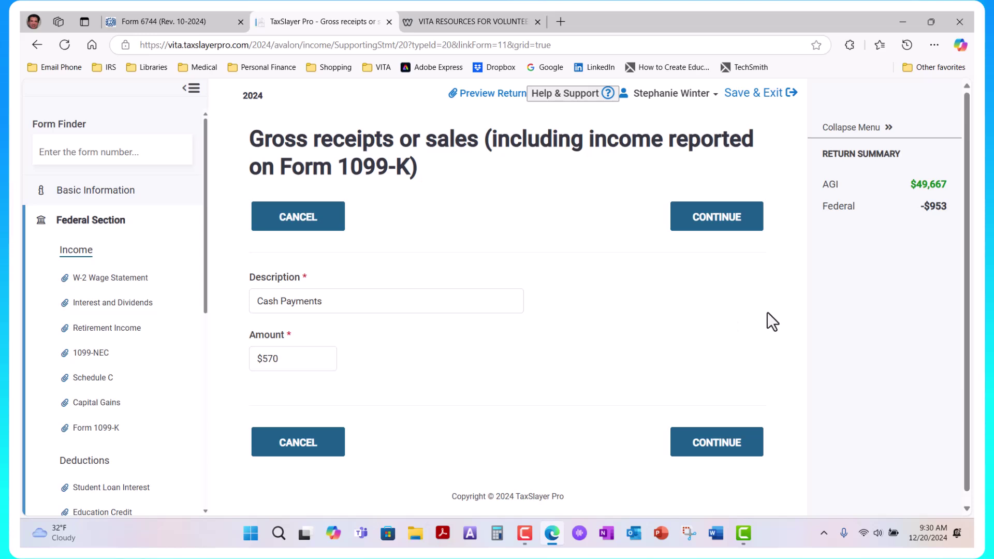
{"action": "left_click", "coordinate": [719, 236]}
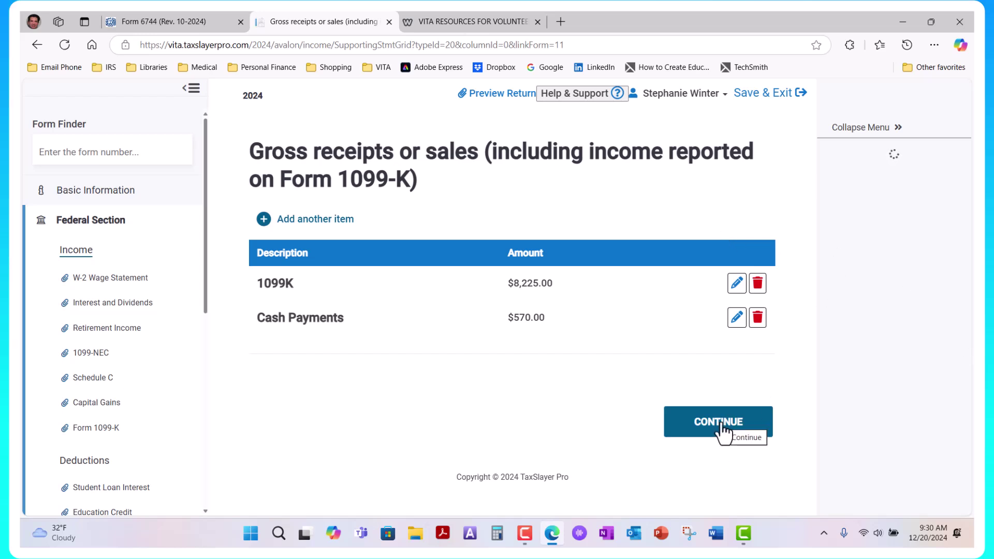
{"action": "left_click", "coordinate": [722, 430]}
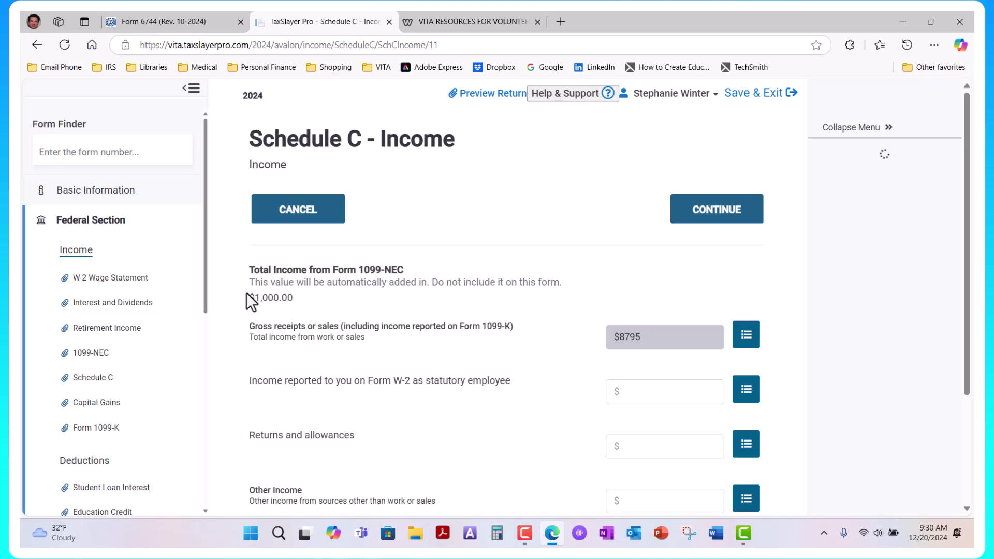
Step: Check the total income carried over from Form 1099-NEC and save the Schedule C income form
{"action": "left_click_drag", "start_coordinate": [251, 283], "coordinate": [306, 297]}
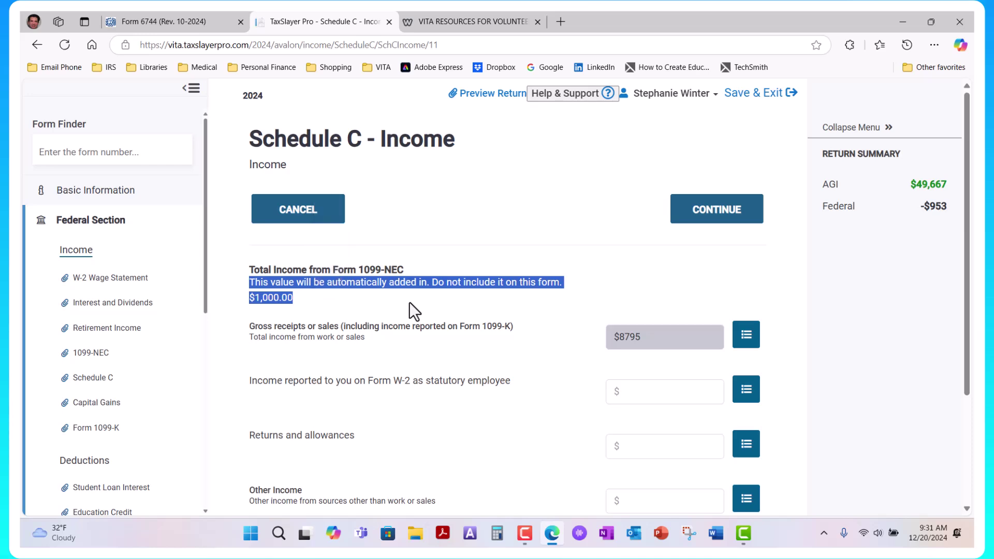
{"action": "left_click", "coordinate": [598, 213]}
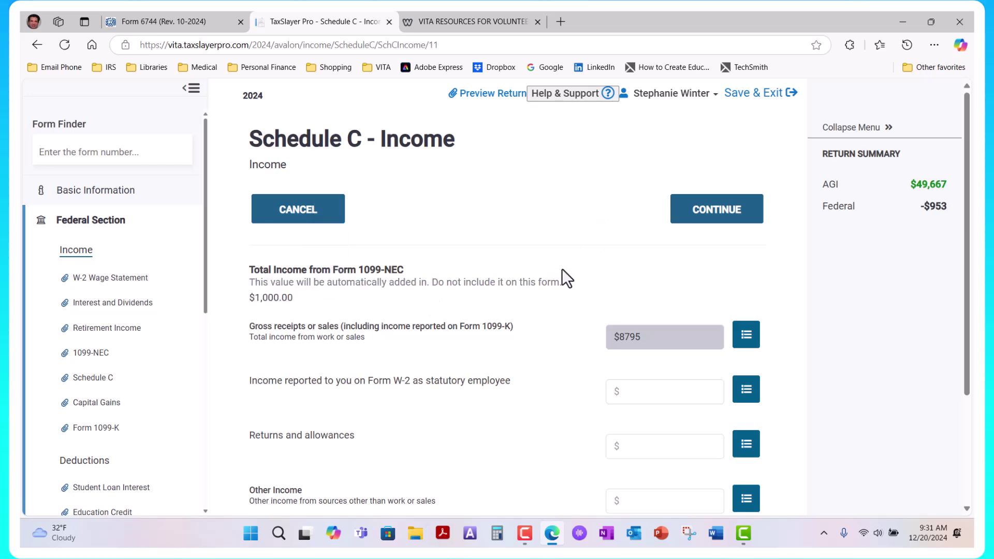
{"action": "scroll", "coordinate": [555, 310], "scroll_direction": "down", "scroll_amount": 3}
{"action": "left_click", "coordinate": [725, 438]}
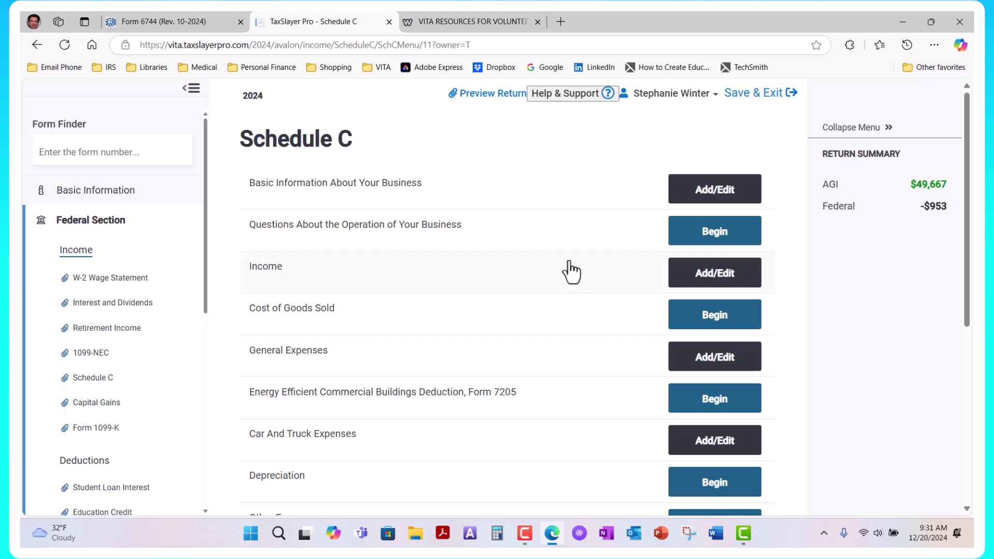
Step: Open Schedule C's general expenses and check the amounts for commission and fees and for rent or lease of equipment
{"action": "left_click", "coordinate": [708, 366]}
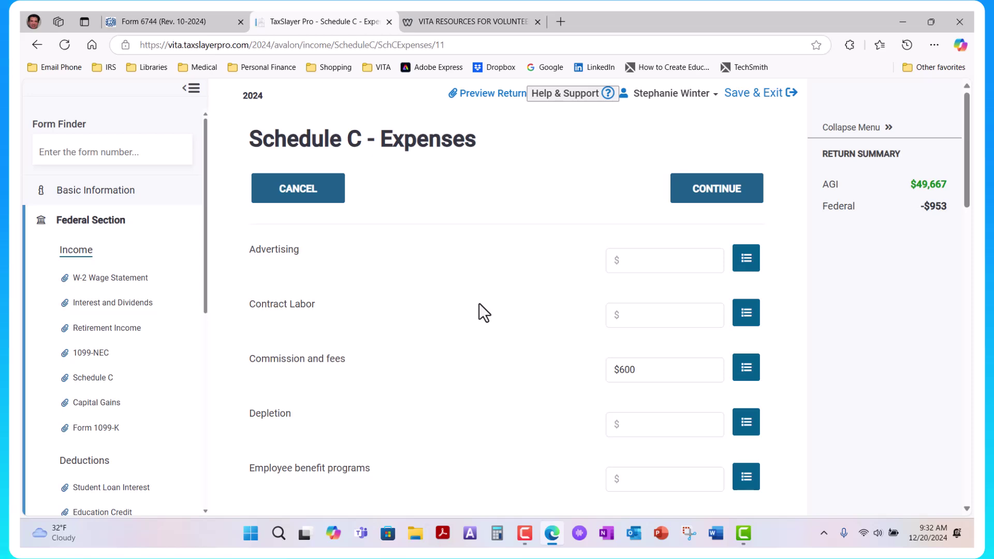
{"action": "scroll", "coordinate": [480, 305], "scroll_direction": "down", "scroll_amount": 2}
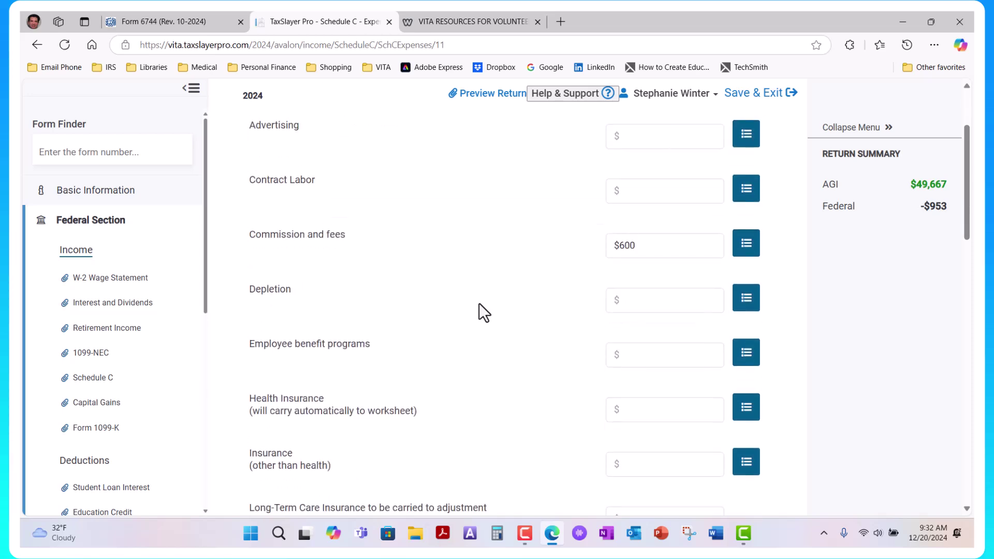
{"action": "scroll", "coordinate": [479, 304], "scroll_direction": "down", "scroll_amount": 9}
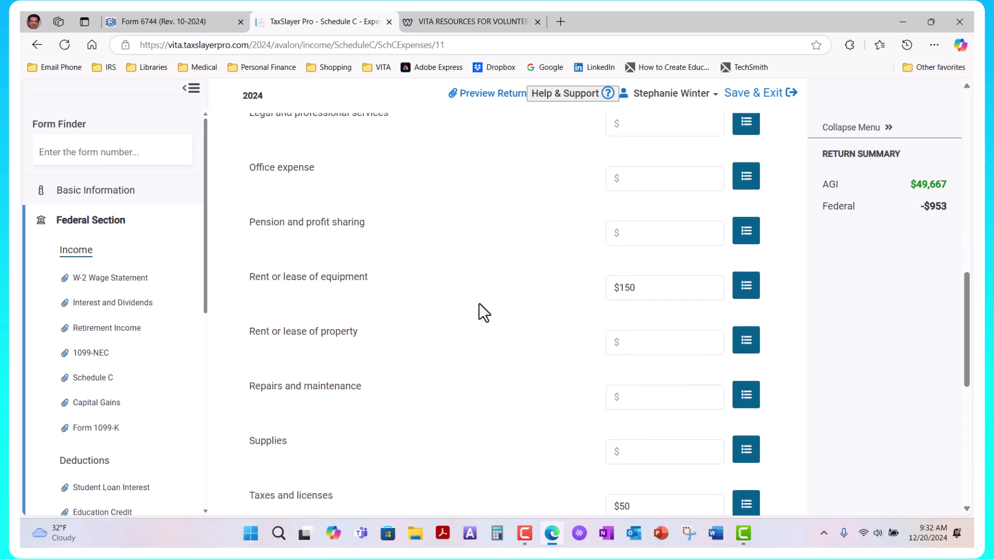
{"action": "scroll", "coordinate": [479, 303], "scroll_direction": "up", "scroll_amount": 10}
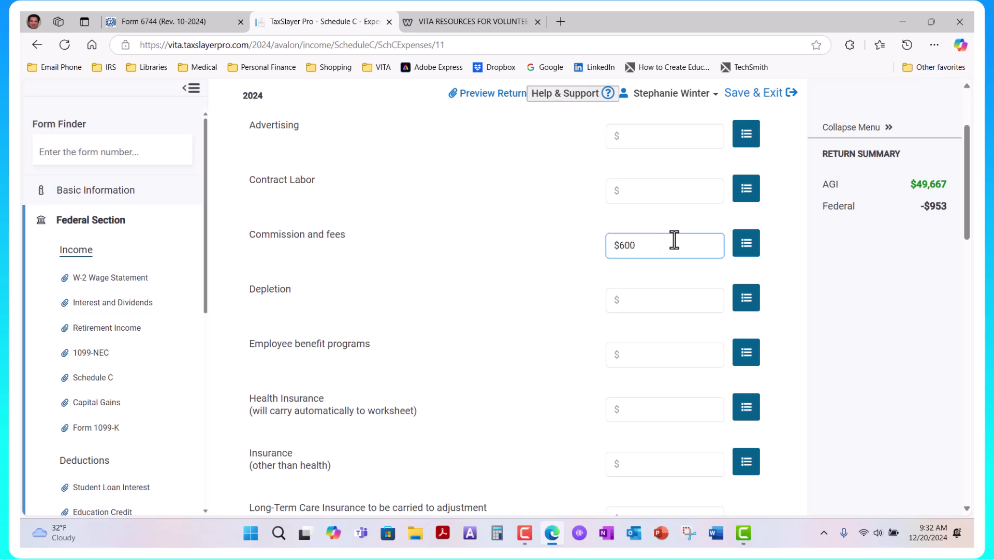
{"action": "scroll", "coordinate": [432, 338], "scroll_direction": "down", "scroll_amount": 10}
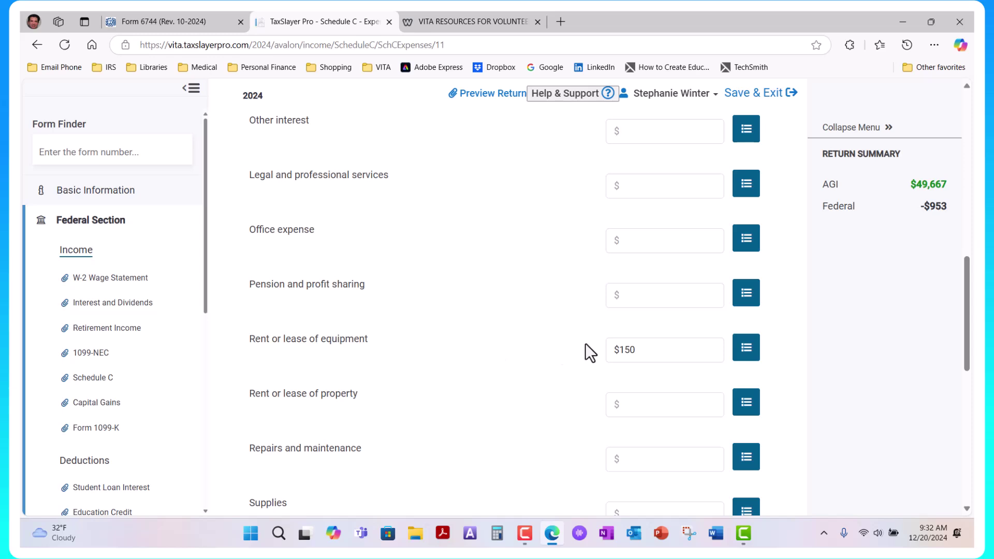
{"action": "left_click", "coordinate": [651, 350]}
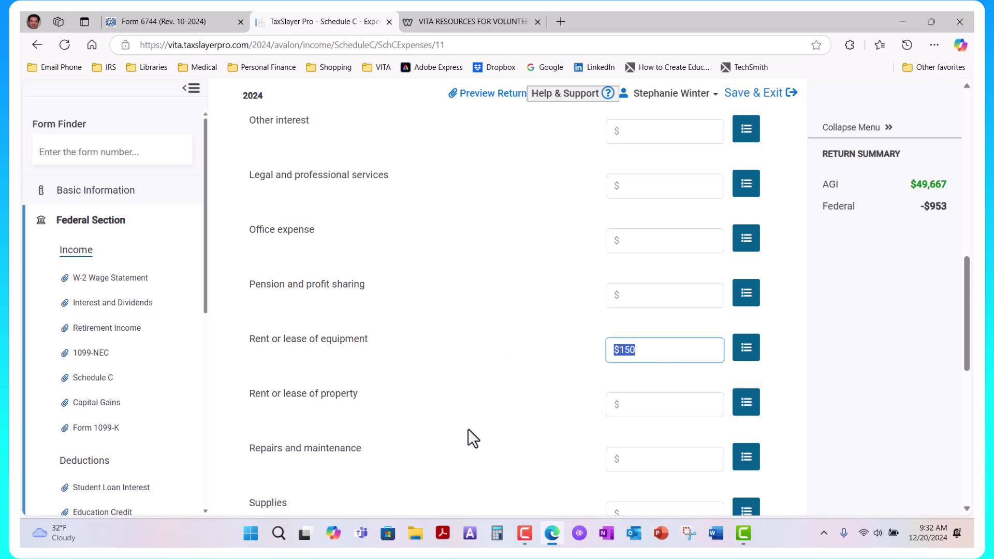
Step: Check the taxes and licenses and travel amounts in the general expenses and save the form
{"action": "scroll", "coordinate": [472, 428], "scroll_direction": "down", "scroll_amount": 3}
{"action": "scroll", "coordinate": [474, 427], "scroll_direction": "down", "scroll_amount": 3}
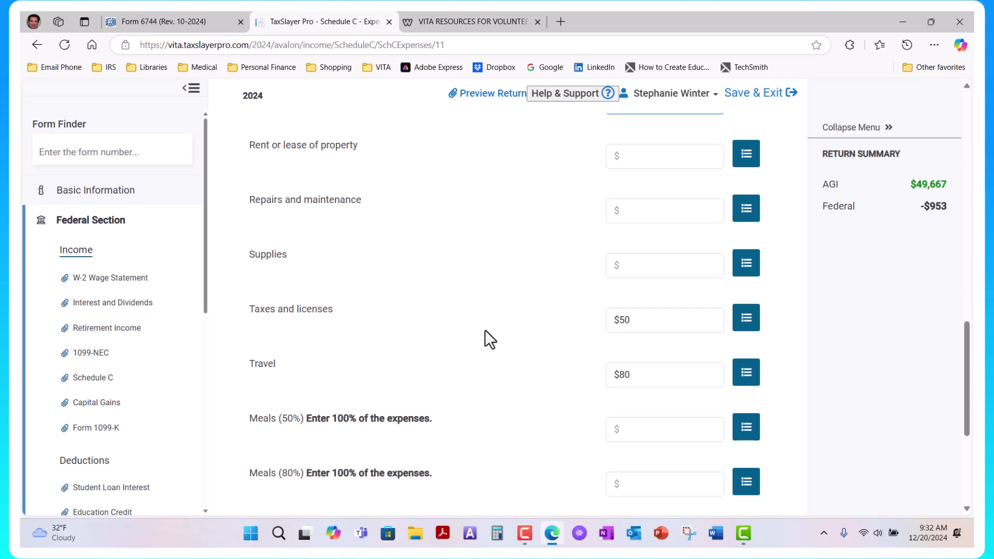
{"action": "left_click", "coordinate": [669, 325]}
{"action": "double_click", "coordinate": [672, 325]}
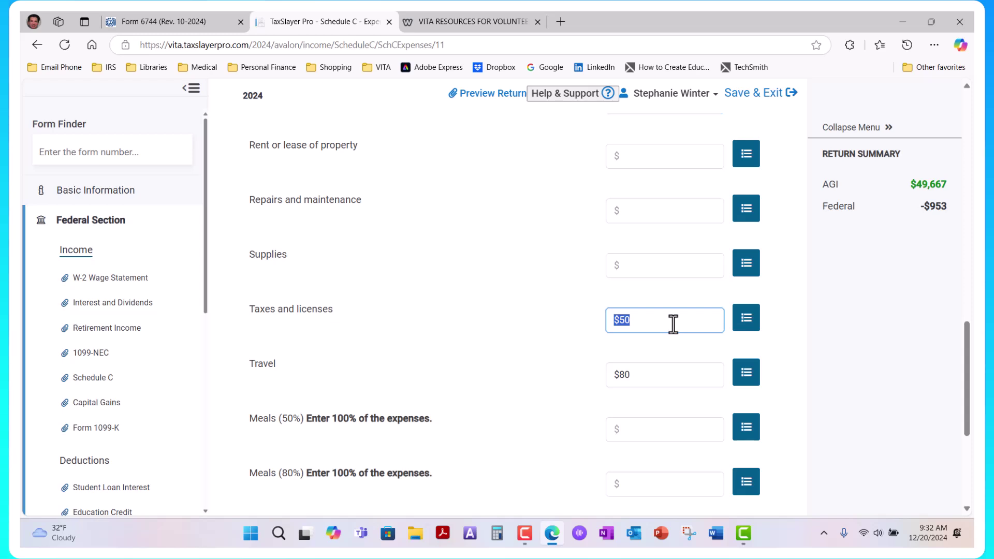
{"action": "left_click", "coordinate": [666, 379]}
{"action": "double_click", "coordinate": [666, 379]}
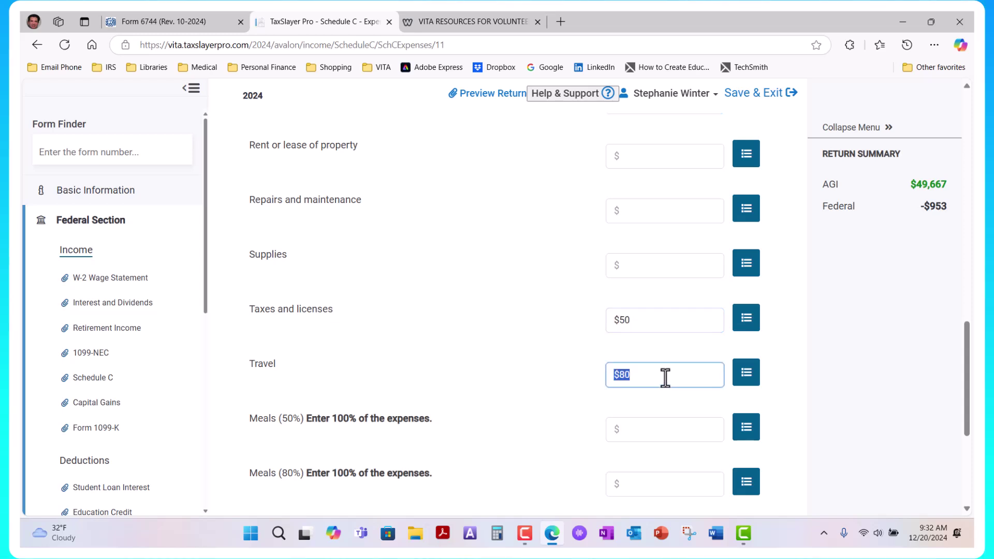
{"action": "left_click", "coordinate": [514, 366]}
{"action": "scroll", "coordinate": [514, 366], "scroll_direction": "down", "scroll_amount": 5}
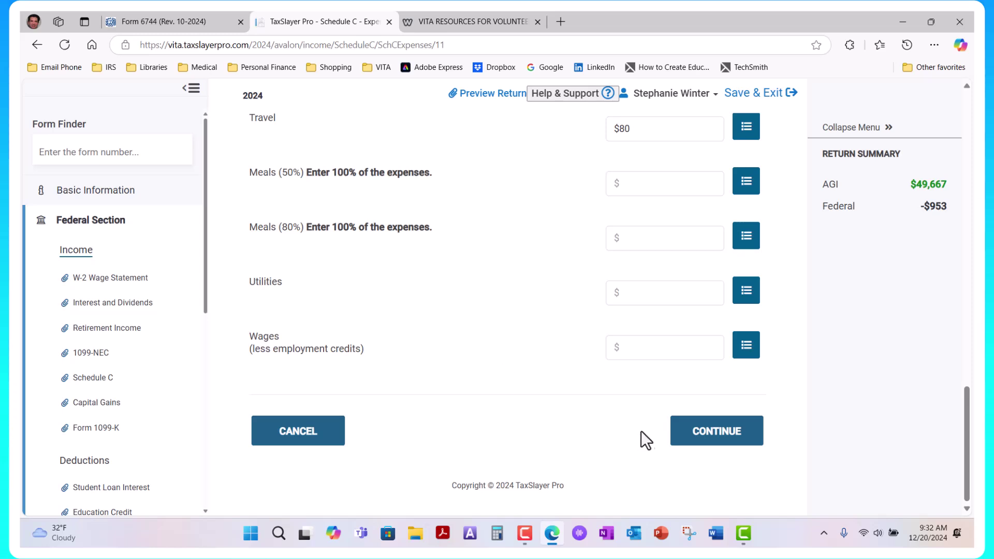
{"action": "left_click", "coordinate": [708, 434]}
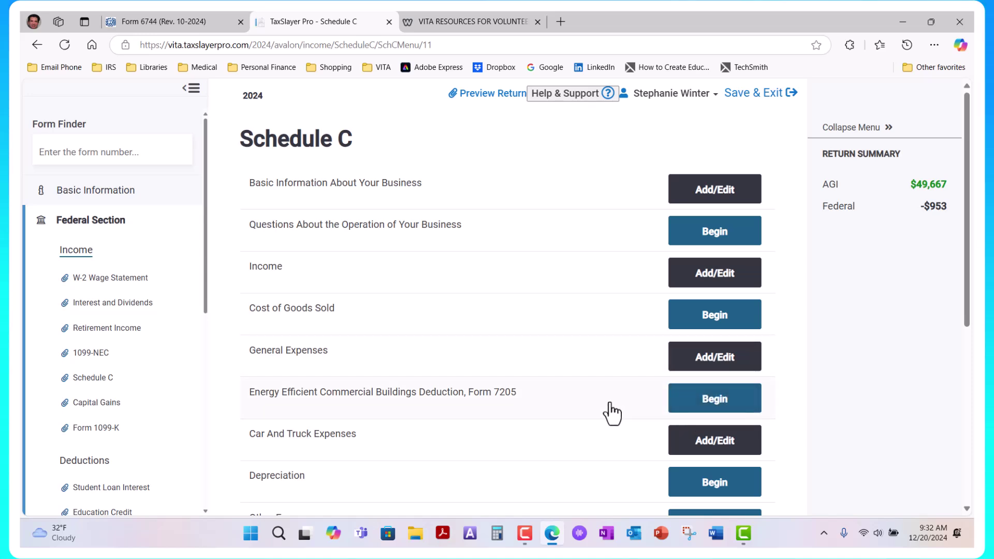
{"action": "left_click", "coordinate": [711, 442]}
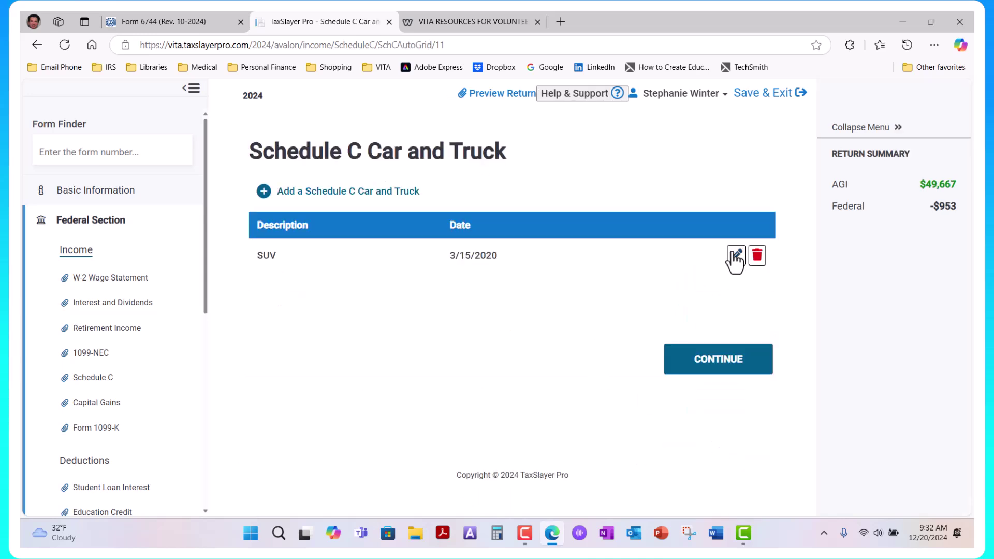
{"action": "left_click", "coordinate": [737, 256]}
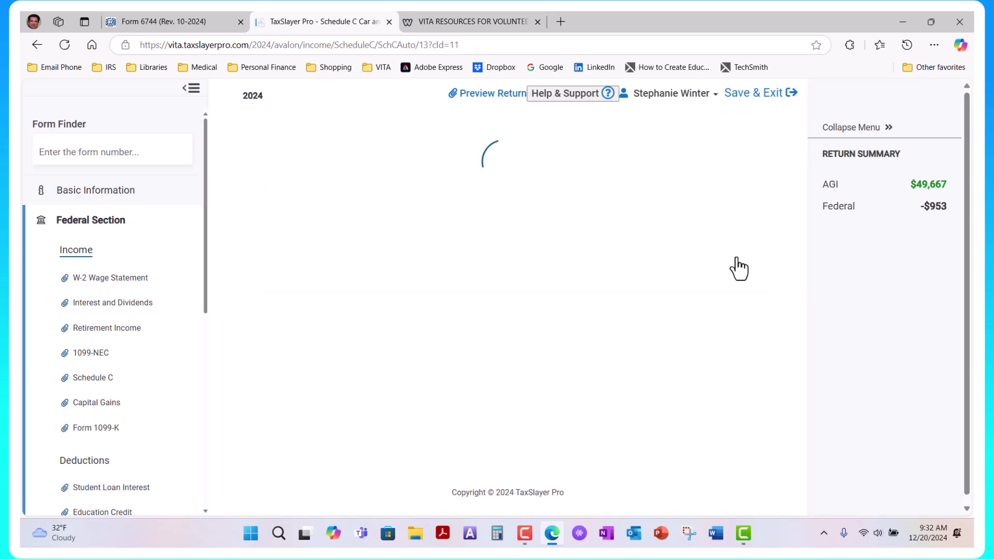
{"action": "left_click", "coordinate": [308, 199]}
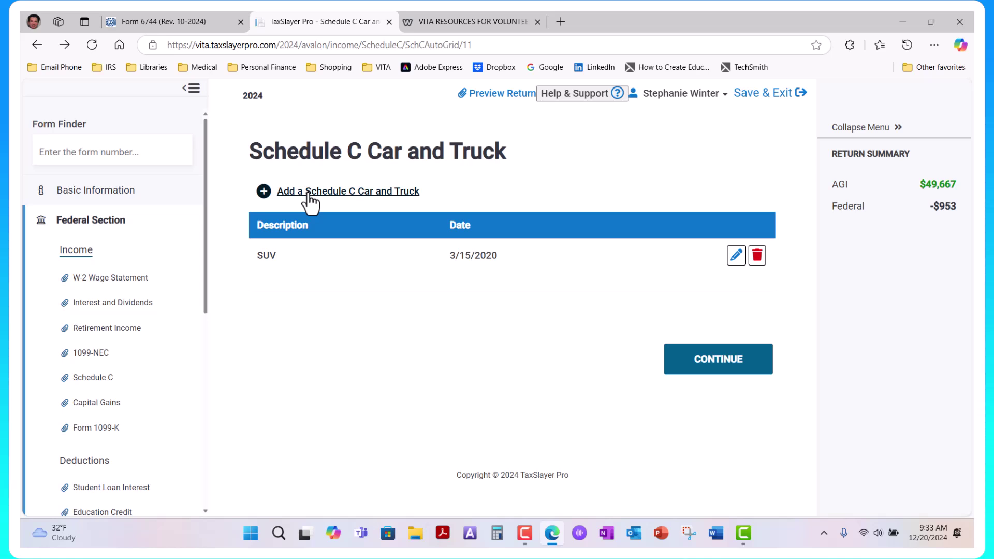
{"action": "left_click", "coordinate": [720, 362]}
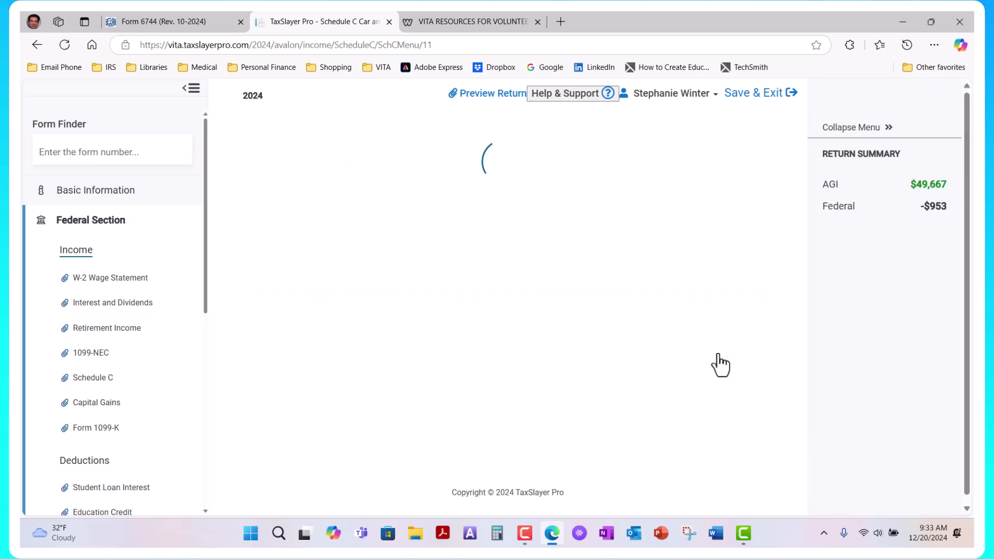
Step: Open the SUV entry under Schedule C's car and truck expenses and check its description, in-service date and business miles
{"action": "scroll", "coordinate": [570, 366], "scroll_direction": "down", "scroll_amount": 2}
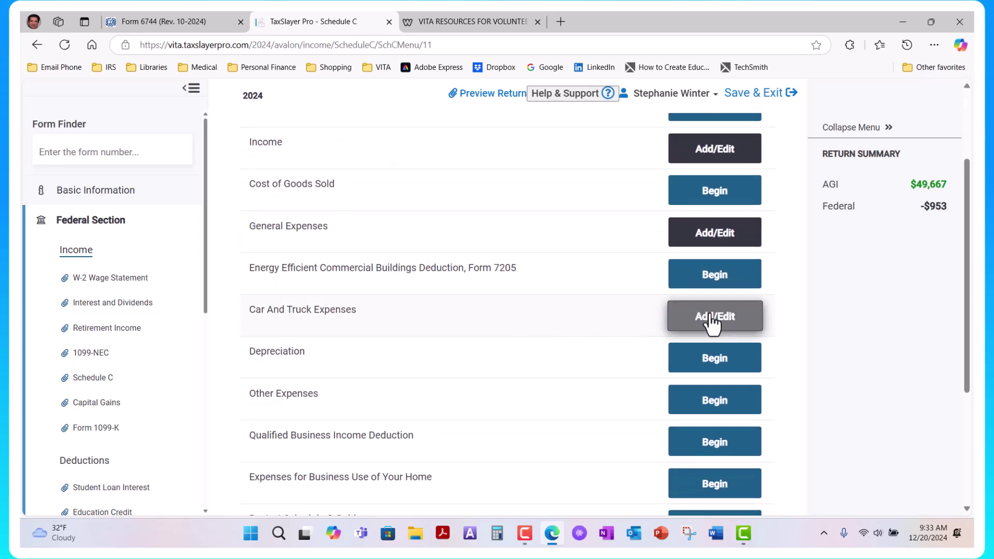
{"action": "left_click", "coordinate": [709, 316]}
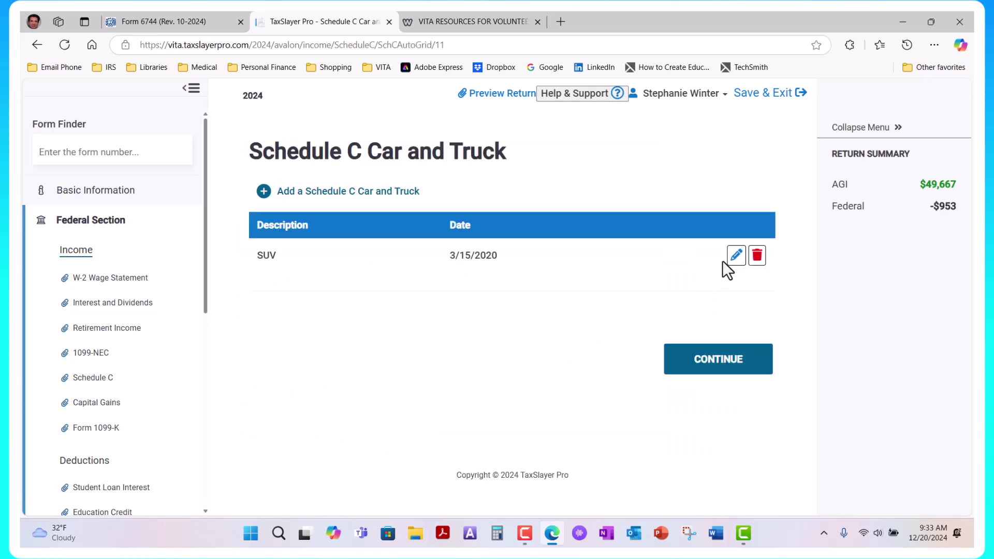
{"action": "left_click", "coordinate": [736, 256]}
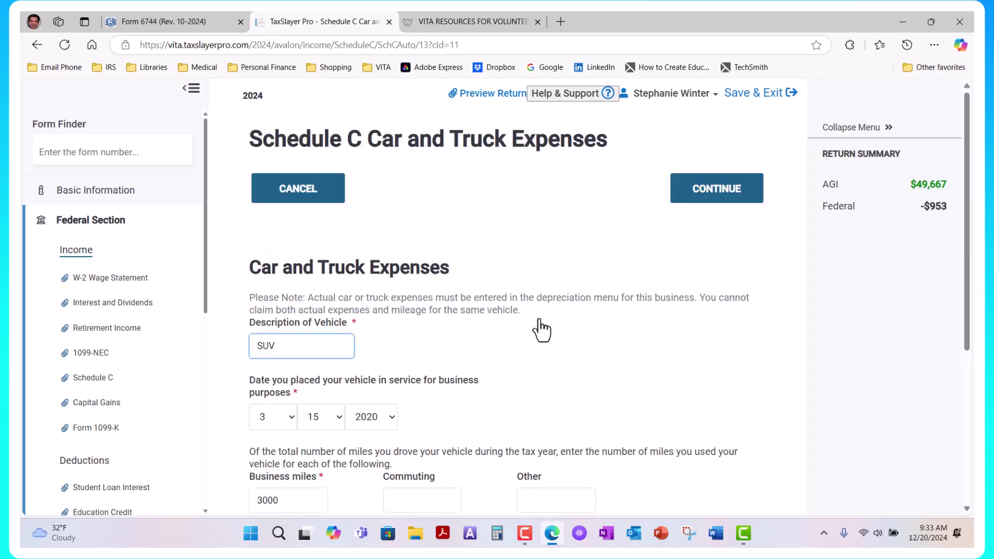
{"action": "left_click", "coordinate": [335, 342]}
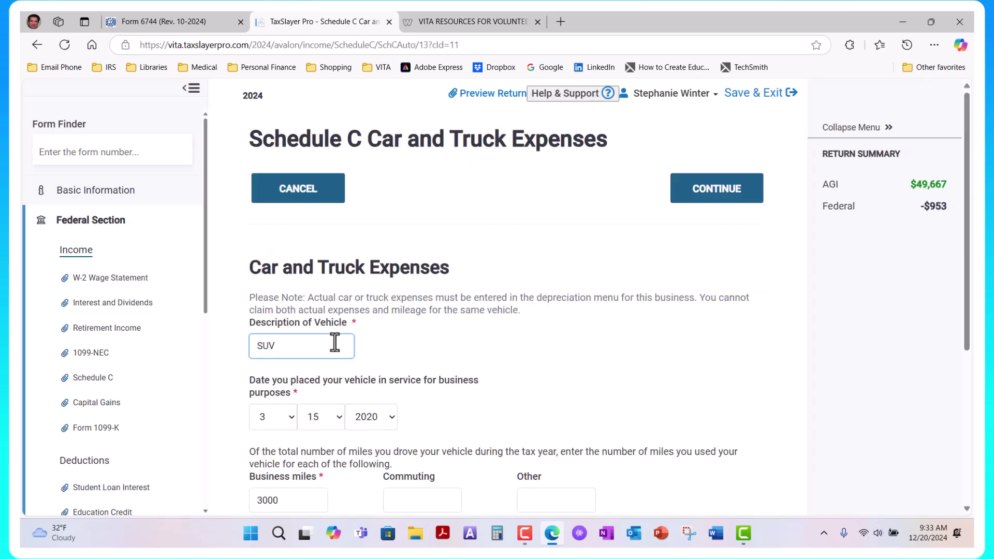
{"action": "scroll", "coordinate": [414, 332], "scroll_direction": "down", "scroll_amount": 2}
{"action": "left_click", "coordinate": [386, 295]}
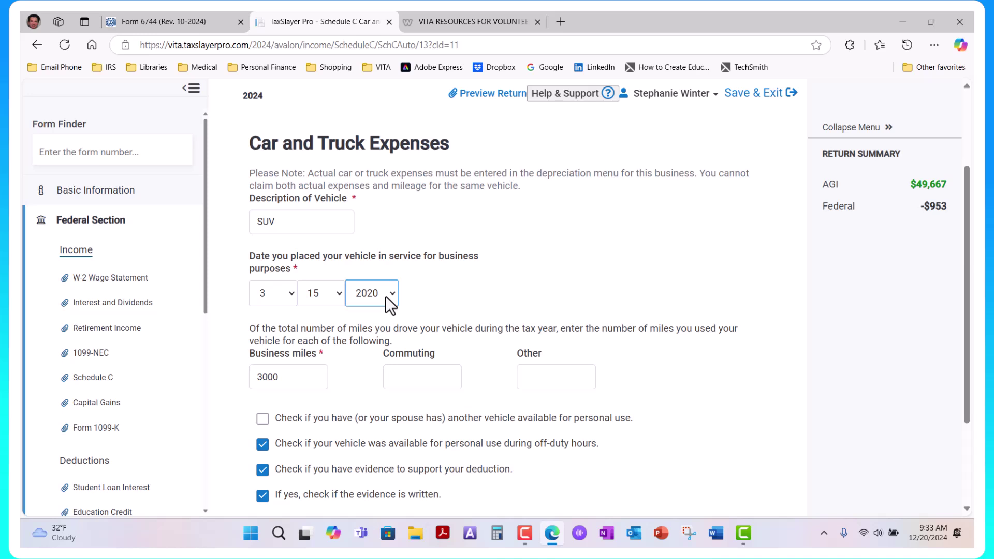
{"action": "left_click", "coordinate": [314, 375]}
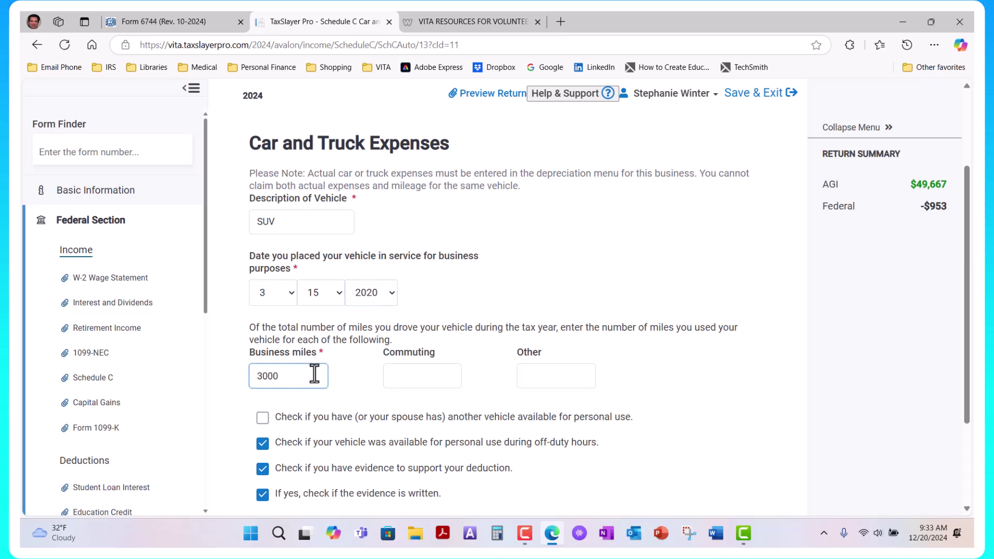
{"action": "scroll", "coordinate": [314, 375], "scroll_direction": "down", "scroll_amount": 1}
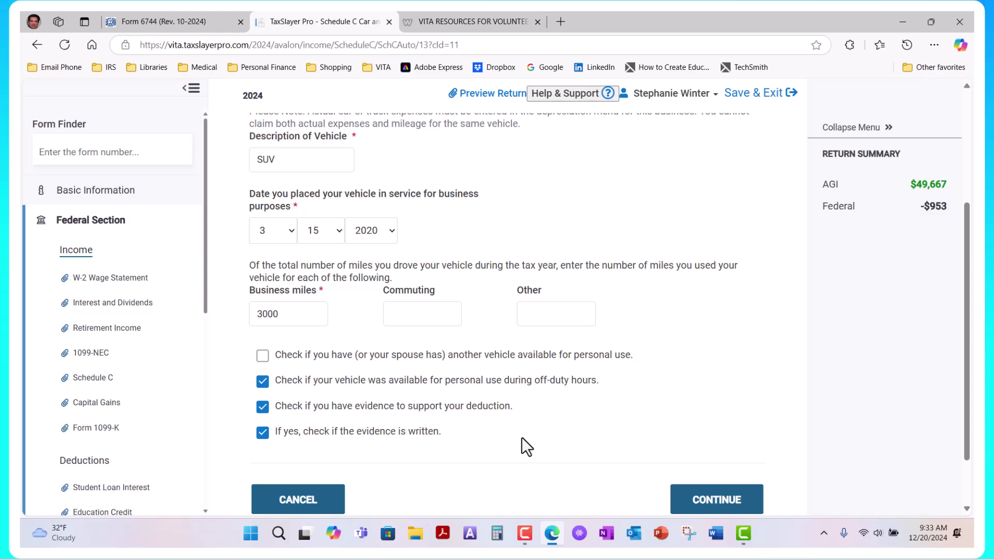
Step: Check the SUV's mileage and vehicle-use questions, save the entry and return to the Schedule C sections
{"action": "scroll", "coordinate": [535, 418], "scroll_direction": "up", "scroll_amount": 4}
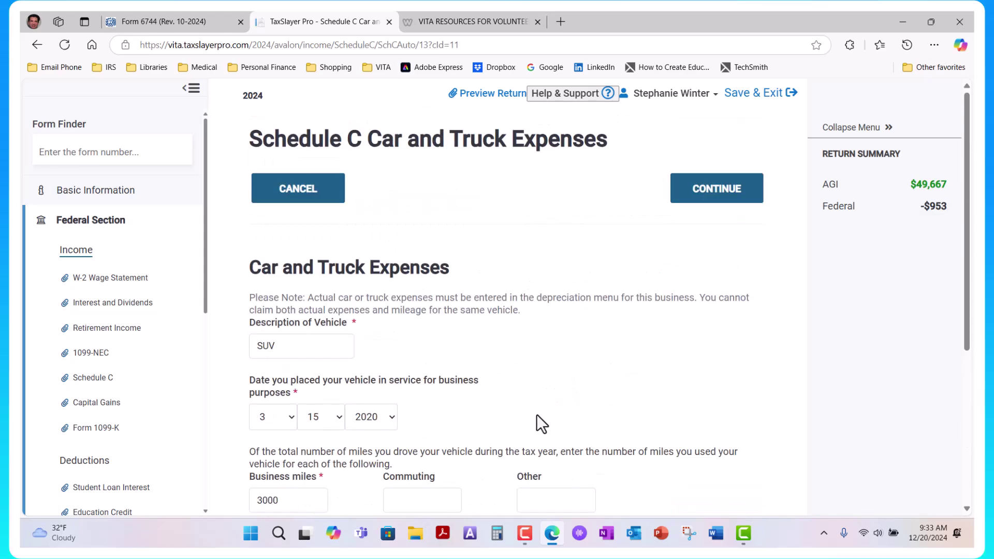
{"action": "scroll", "coordinate": [537, 414], "scroll_direction": "down", "scroll_amount": 4}
{"action": "scroll", "coordinate": [537, 416], "scroll_direction": "down", "scroll_amount": 1}
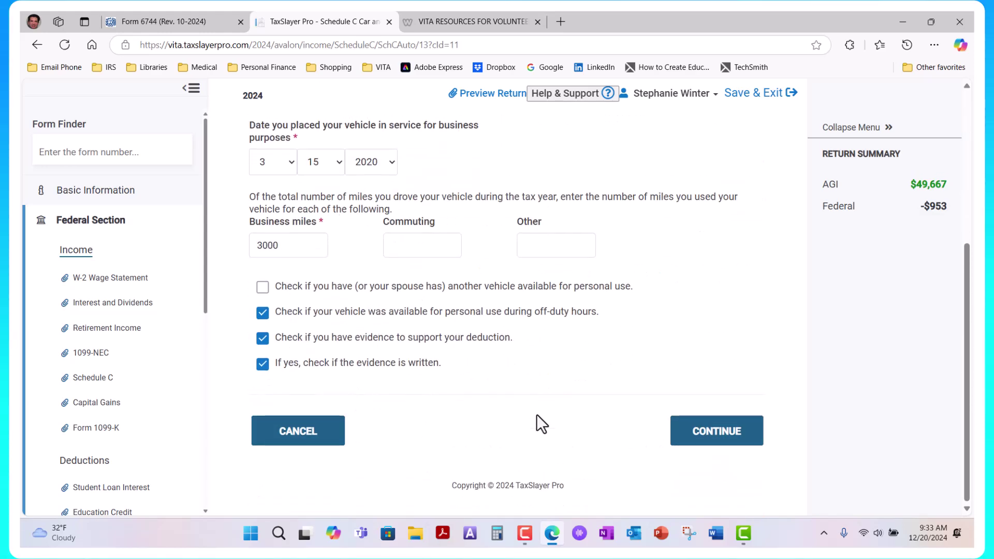
{"action": "left_click", "coordinate": [297, 248]}
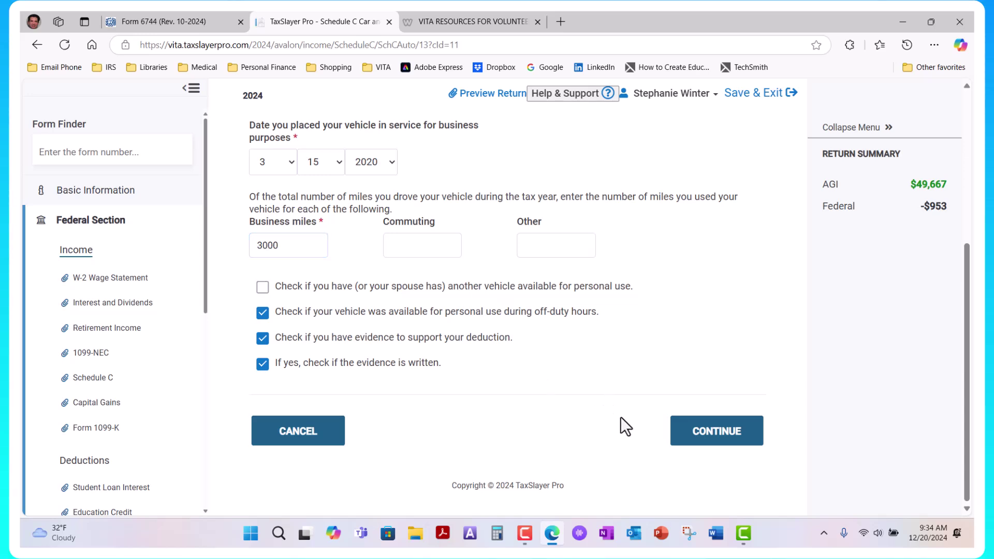
{"action": "left_click", "coordinate": [720, 435]}
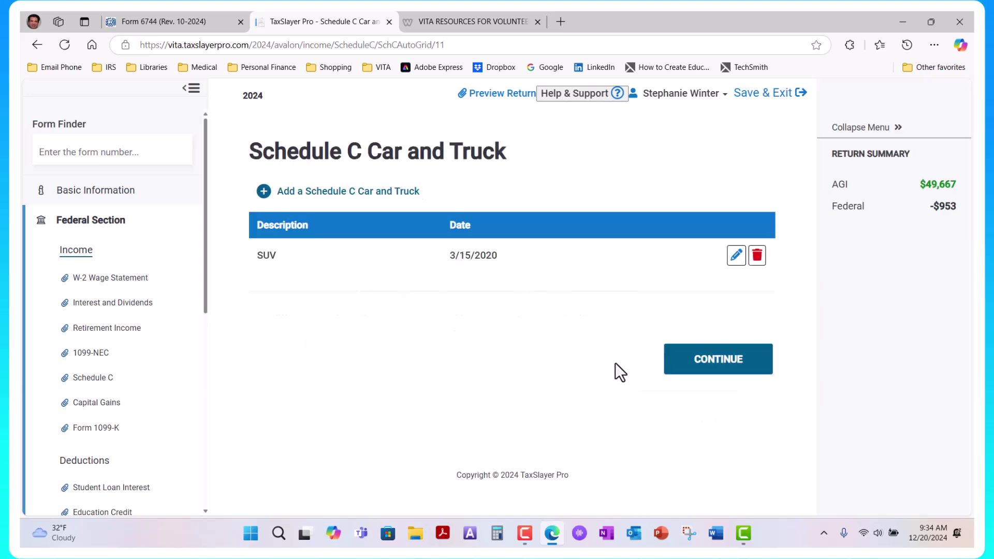
{"action": "left_click", "coordinate": [720, 369]}
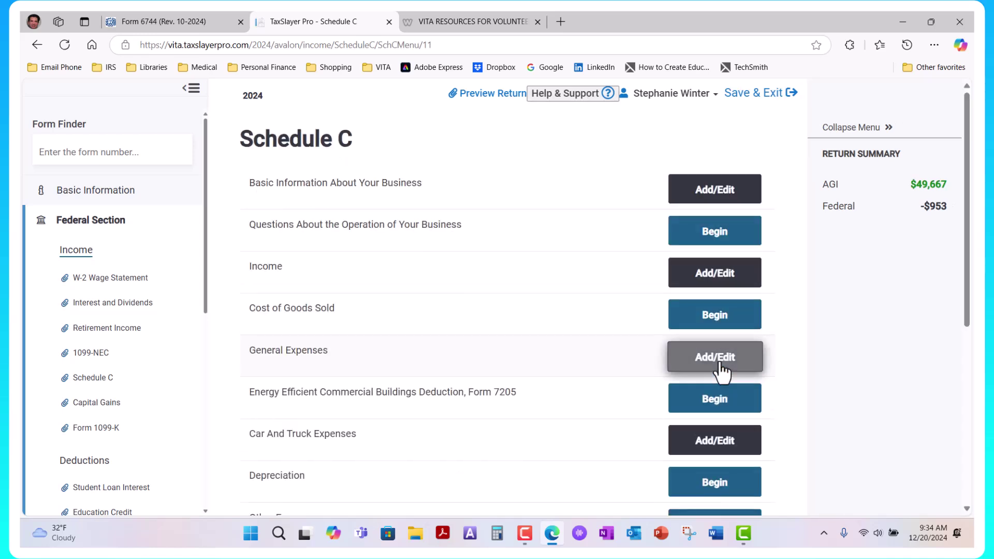
Step: Leave the Schedule C sections, check the business's income, expense and net income totals, and return to the Income list
{"action": "scroll", "coordinate": [549, 383], "scroll_direction": "down", "scroll_amount": 5}
{"action": "left_click", "coordinate": [715, 438]}
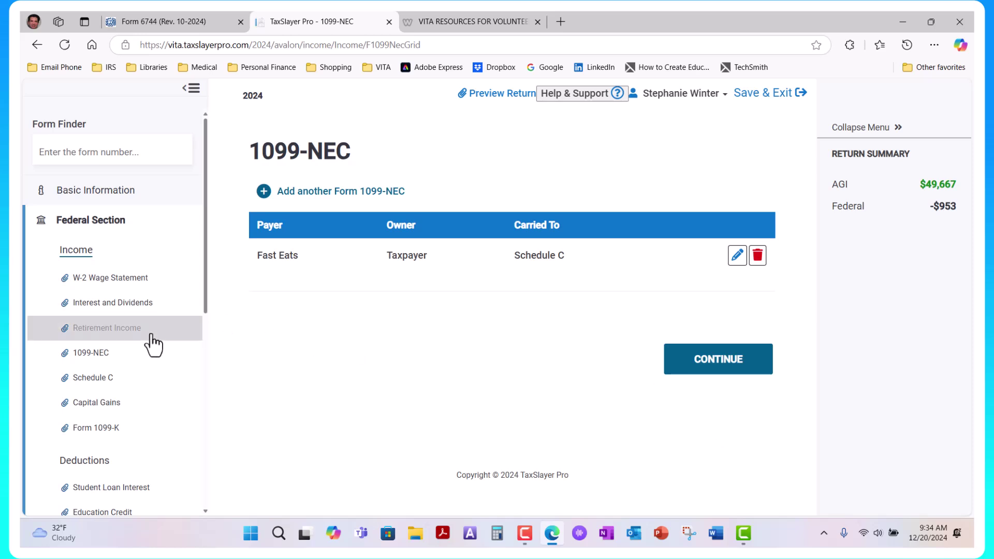
{"action": "left_click", "coordinate": [92, 384]}
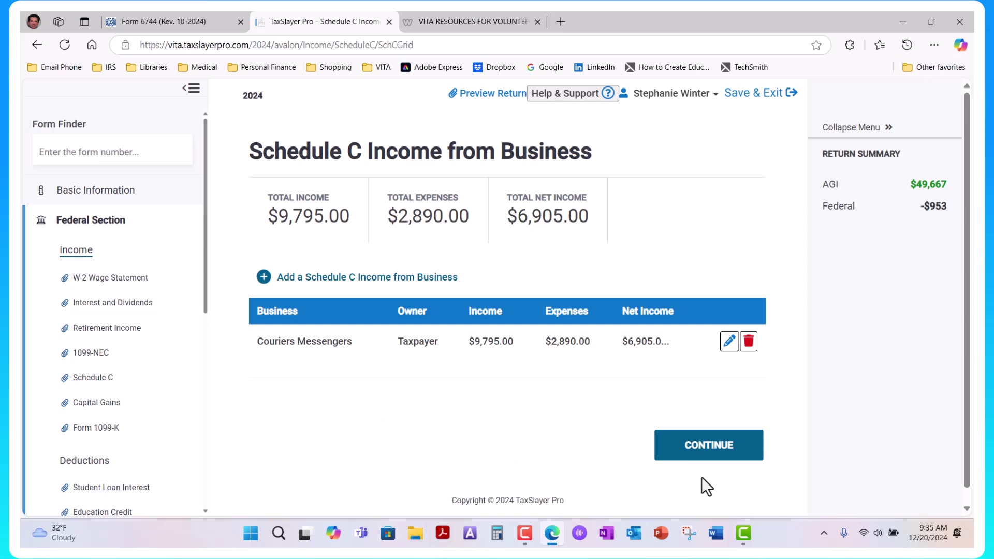
{"action": "left_click", "coordinate": [704, 449]}
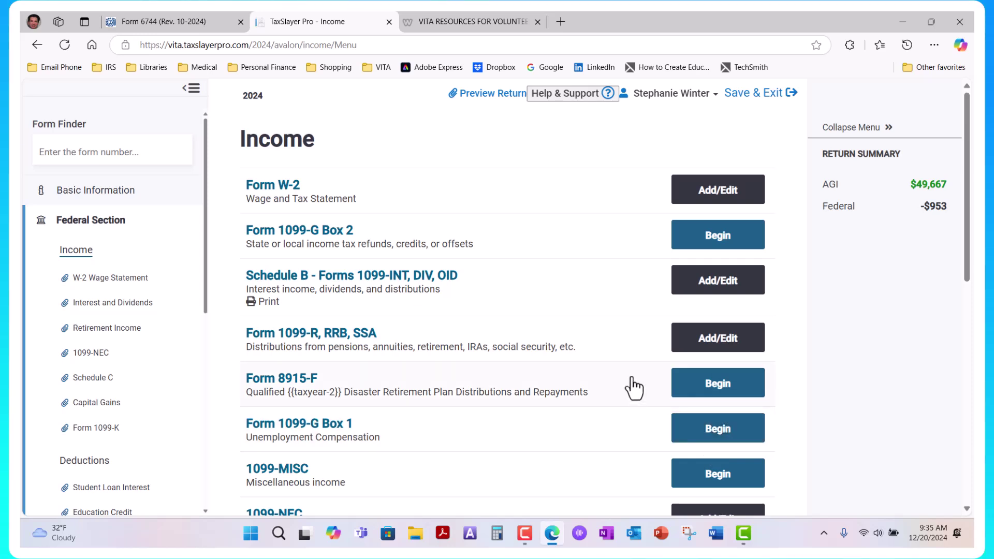
Step: Open the capital gain/loss summary of stocks and mutual funds under Schedule D/Form 8949
{"action": "left_click", "coordinate": [101, 404]}
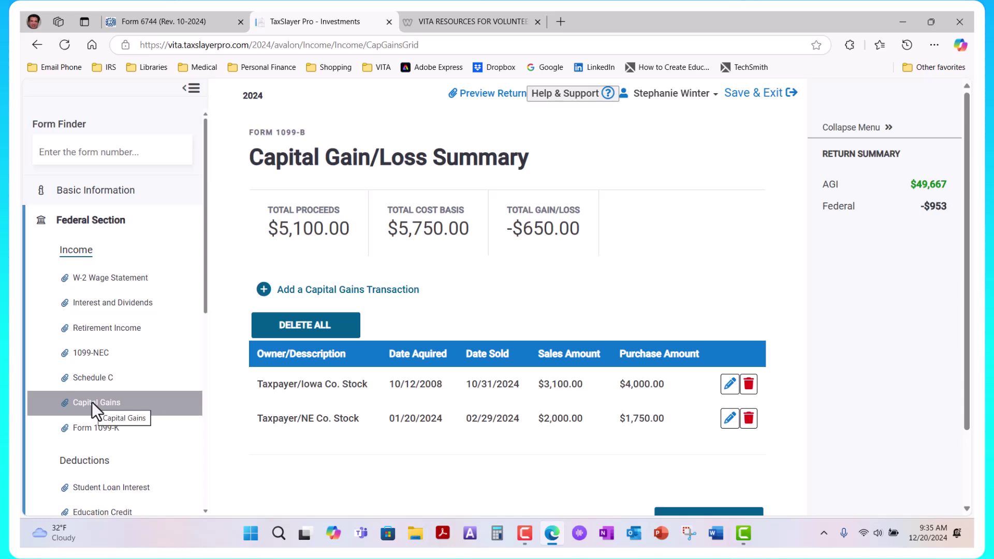
{"action": "key", "text": "alt+Left"}
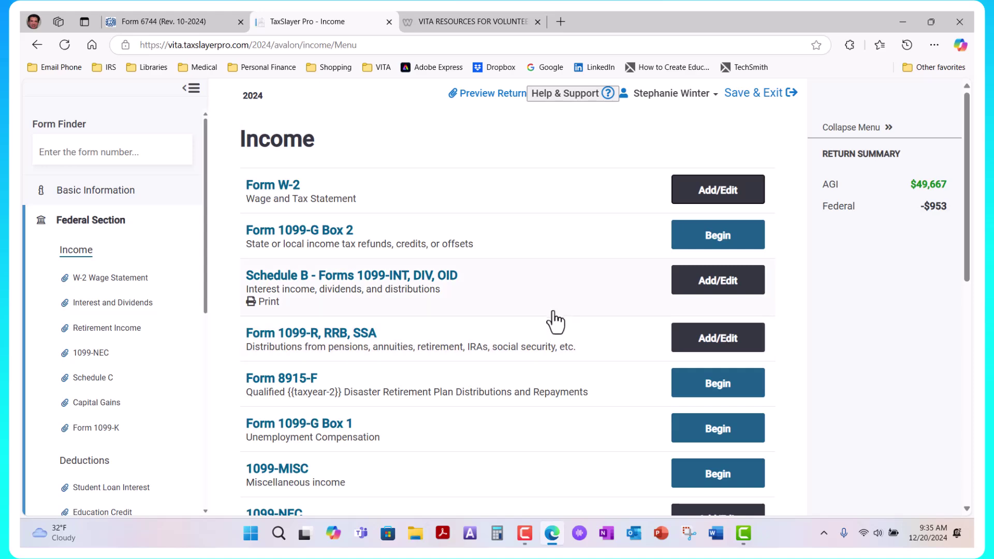
{"action": "scroll", "coordinate": [558, 312], "scroll_direction": "down", "scroll_amount": 7}
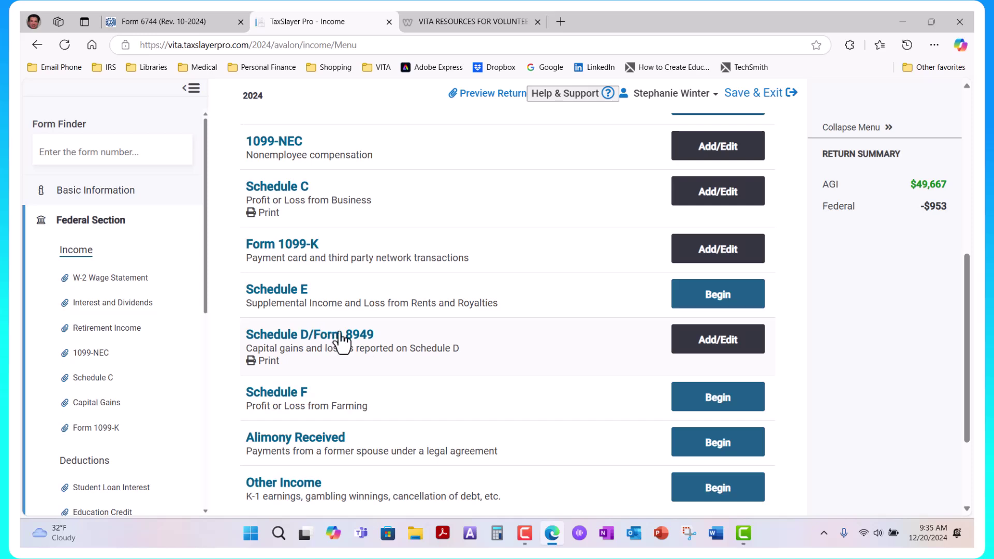
{"action": "left_click", "coordinate": [715, 346]}
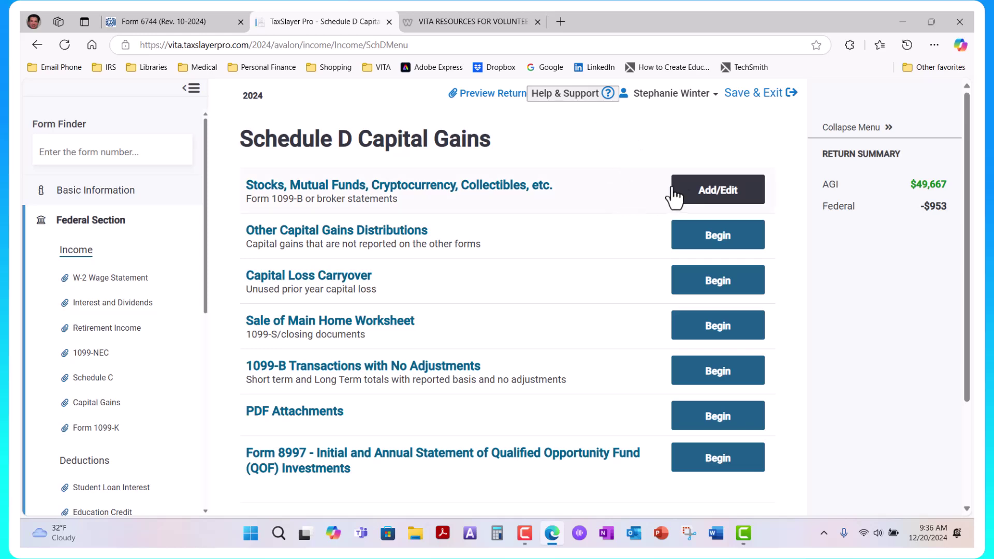
{"action": "left_click", "coordinate": [717, 193]}
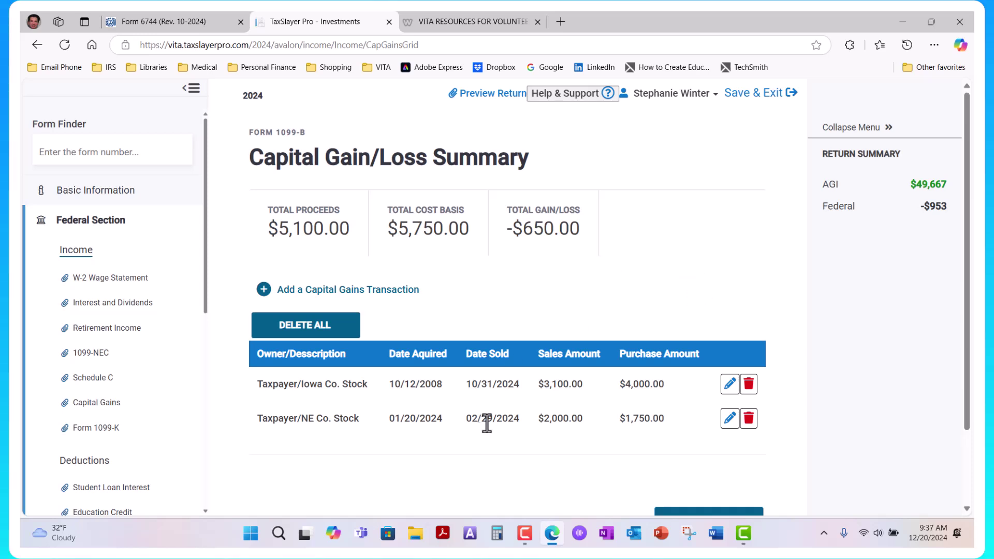
Step: Open the NE Co. Stock transaction and check its description, date acquired and date sold
{"action": "left_click", "coordinate": [730, 419]}
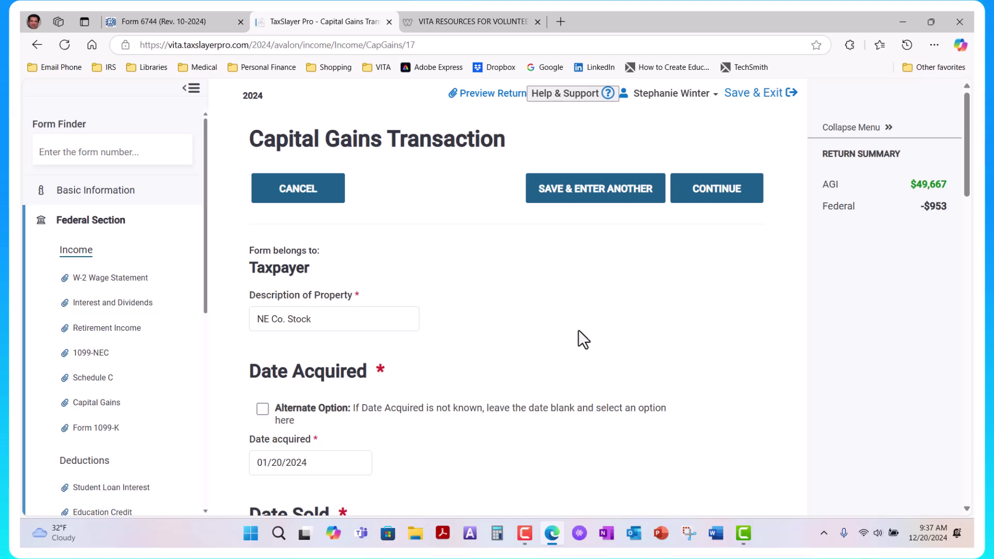
{"action": "scroll", "coordinate": [543, 325], "scroll_direction": "down", "scroll_amount": 1}
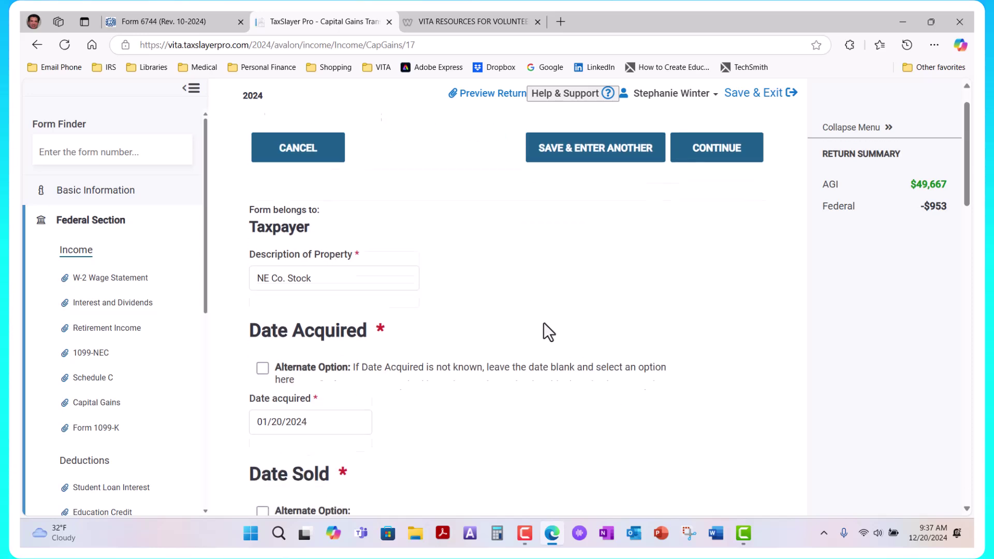
{"action": "scroll", "coordinate": [514, 249], "scroll_direction": "down", "scroll_amount": 1}
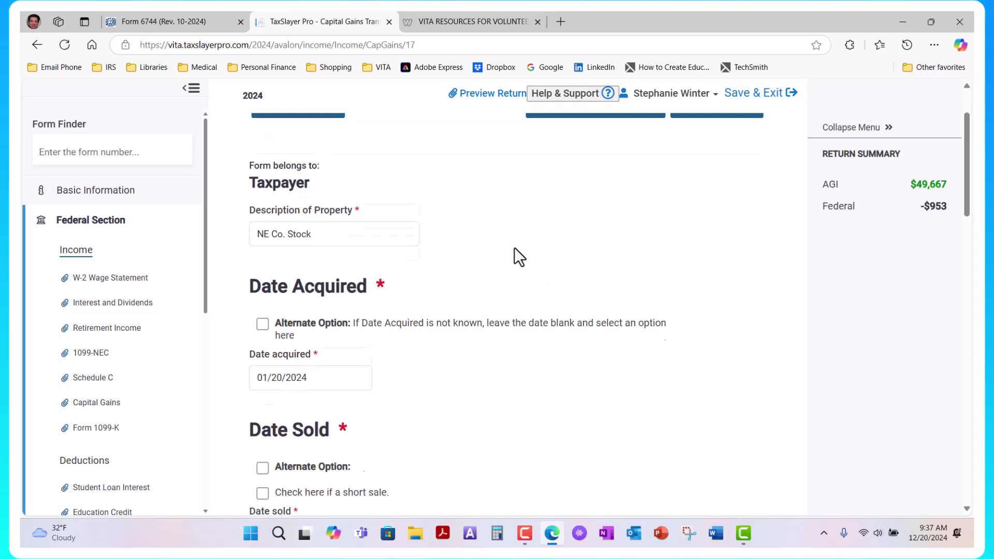
{"action": "scroll", "coordinate": [515, 248], "scroll_direction": "down", "scroll_amount": 1}
{"action": "left_click", "coordinate": [324, 277]}
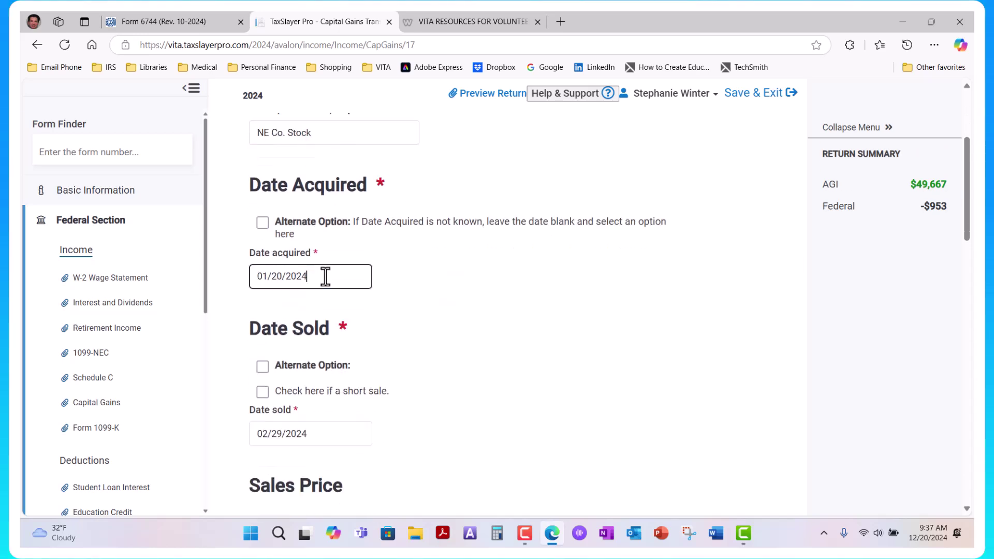
{"action": "scroll", "coordinate": [398, 292], "scroll_direction": "down", "scroll_amount": 2}
{"action": "left_click", "coordinate": [338, 306]}
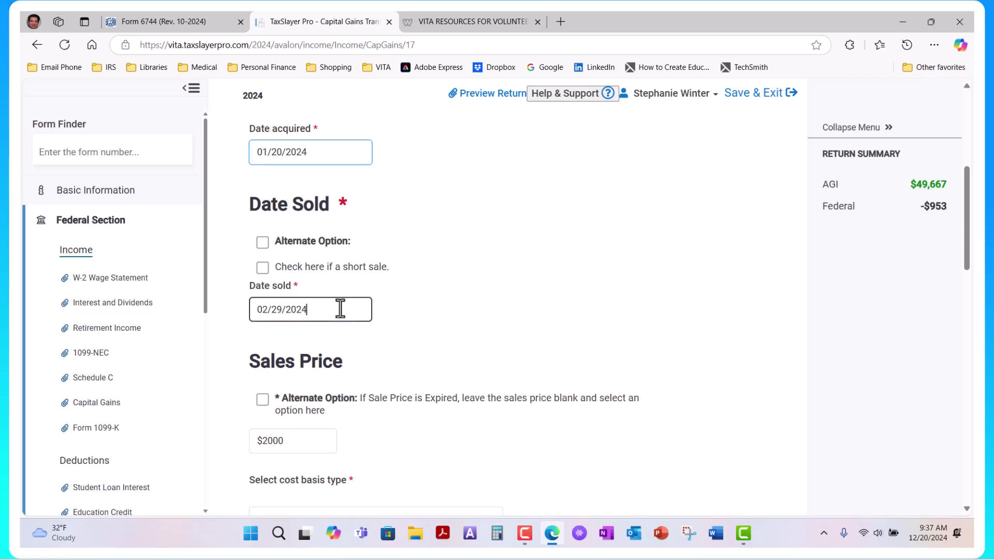
Step: Check the NE Co. Stock sales price and cost, and select "1099-B, Box 12 Cost Basis Reported to the IRS" as cost basis type
{"action": "scroll", "coordinate": [393, 296], "scroll_direction": "down", "scroll_amount": 3}
{"action": "left_click", "coordinate": [313, 254]}
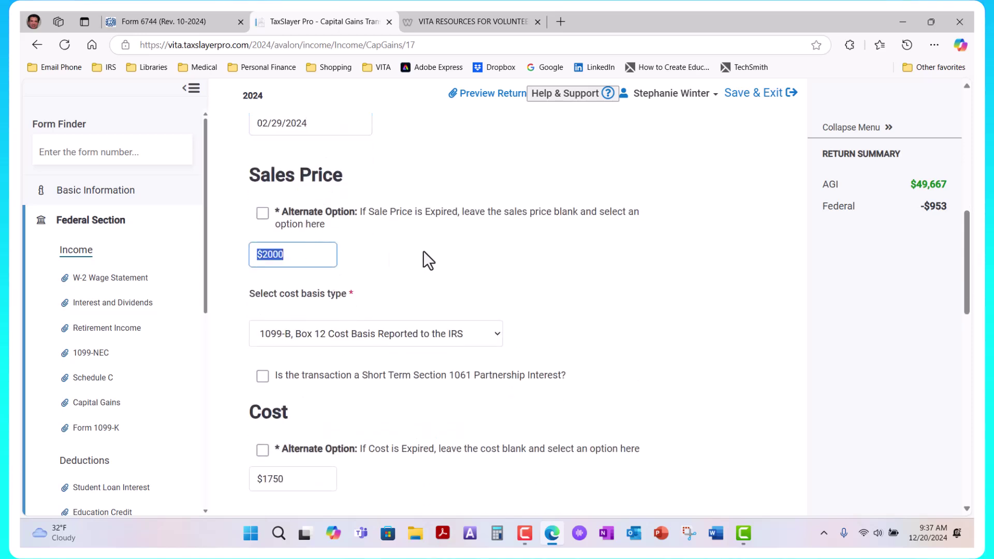
{"action": "left_click", "coordinate": [323, 480]}
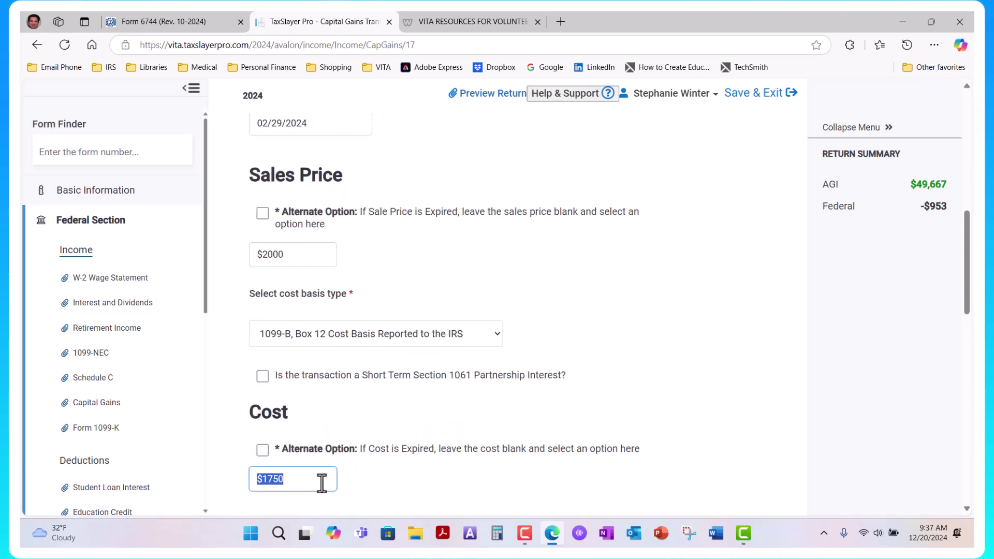
{"action": "scroll", "coordinate": [546, 312], "scroll_direction": "down", "scroll_amount": 1}
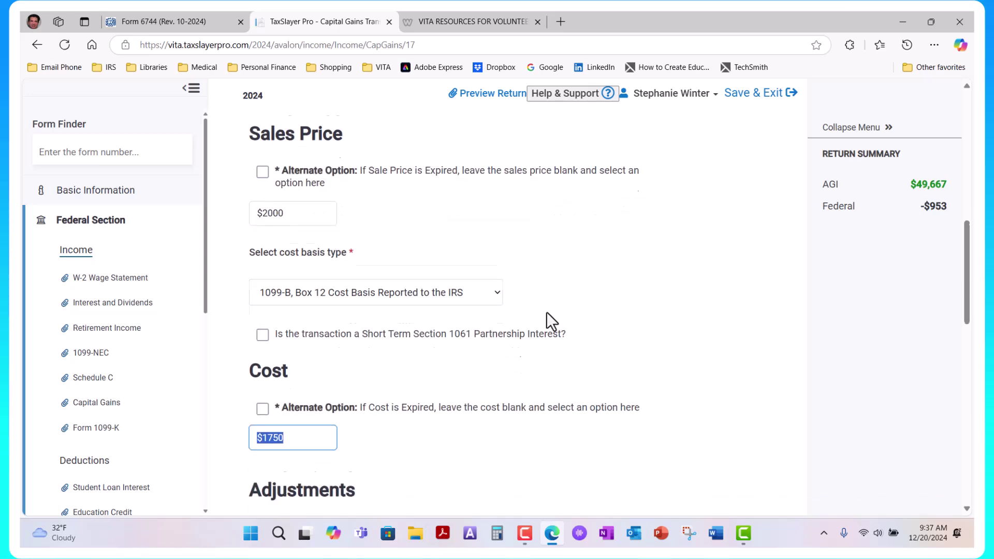
{"action": "left_click", "coordinate": [495, 272]}
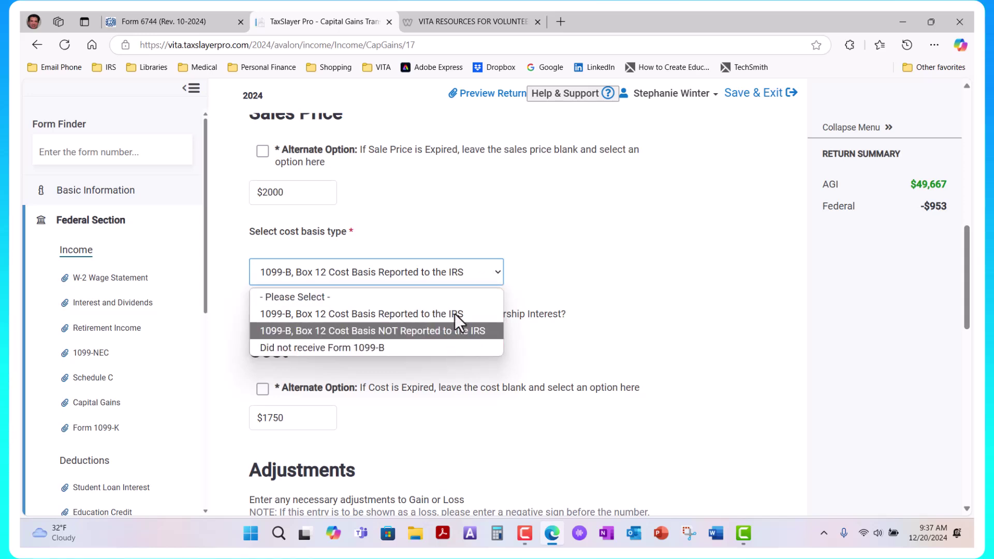
{"action": "left_click", "coordinate": [423, 315]}
Step: Check the adjustments and collectible exchange sections of the NE Co. Stock transaction and save it
{"action": "scroll", "coordinate": [647, 303], "scroll_direction": "down", "scroll_amount": 1}
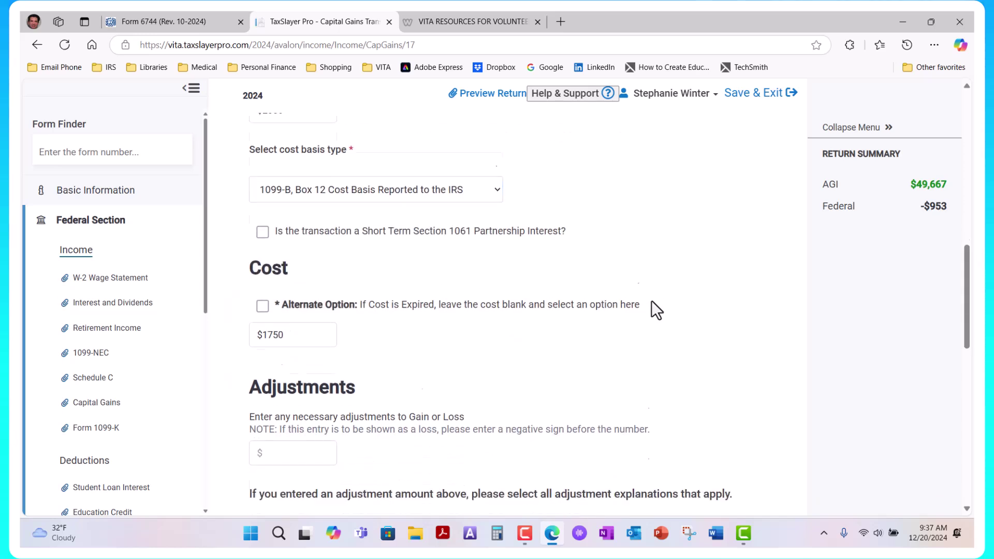
{"action": "scroll", "coordinate": [652, 298], "scroll_direction": "down", "scroll_amount": 1}
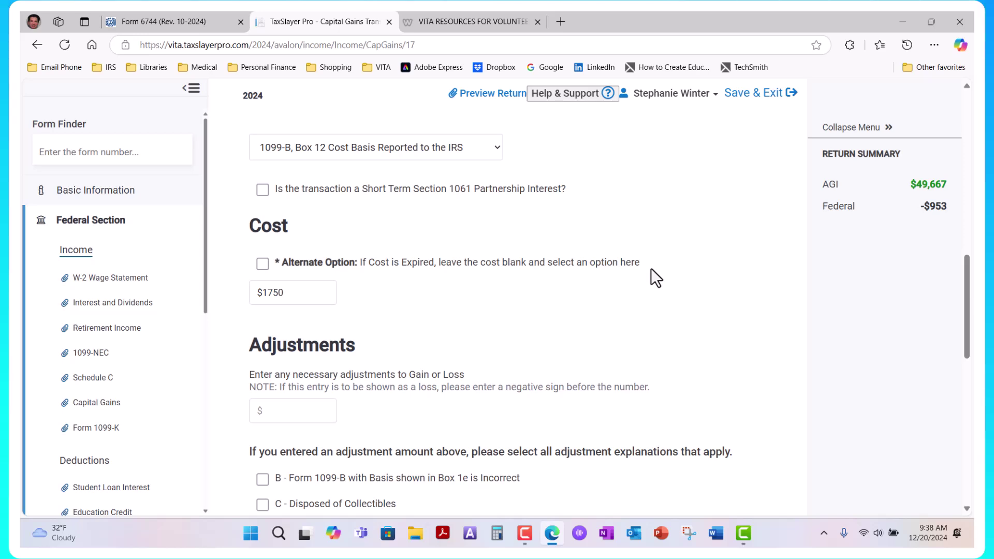
{"action": "scroll", "coordinate": [663, 271], "scroll_direction": "down", "scroll_amount": 2}
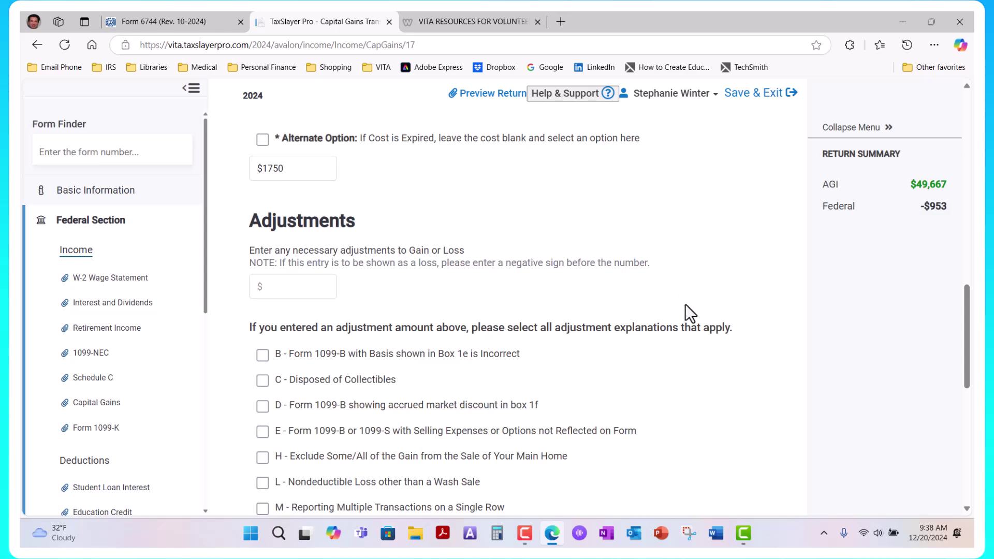
{"action": "scroll", "coordinate": [679, 275], "scroll_direction": "down", "scroll_amount": 8}
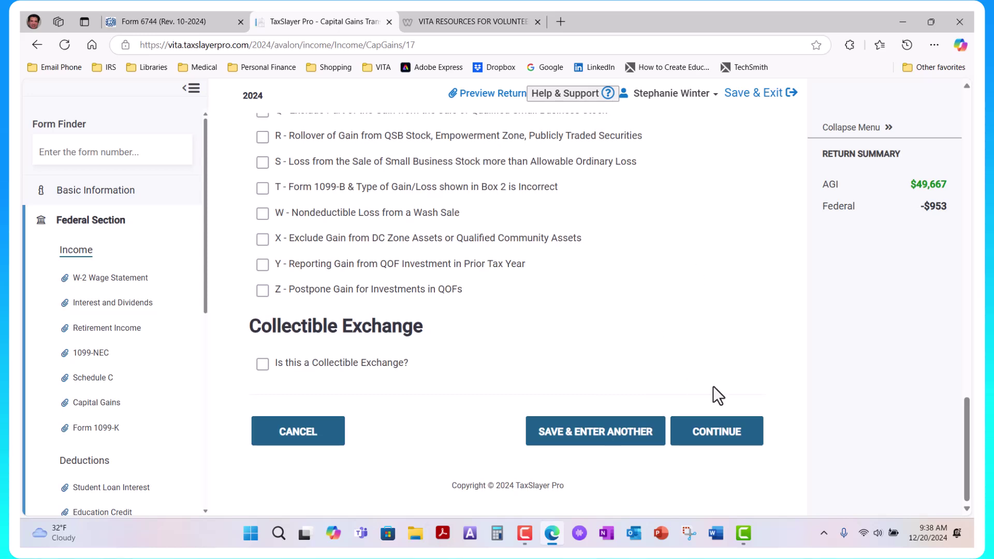
{"action": "left_click", "coordinate": [710, 438]}
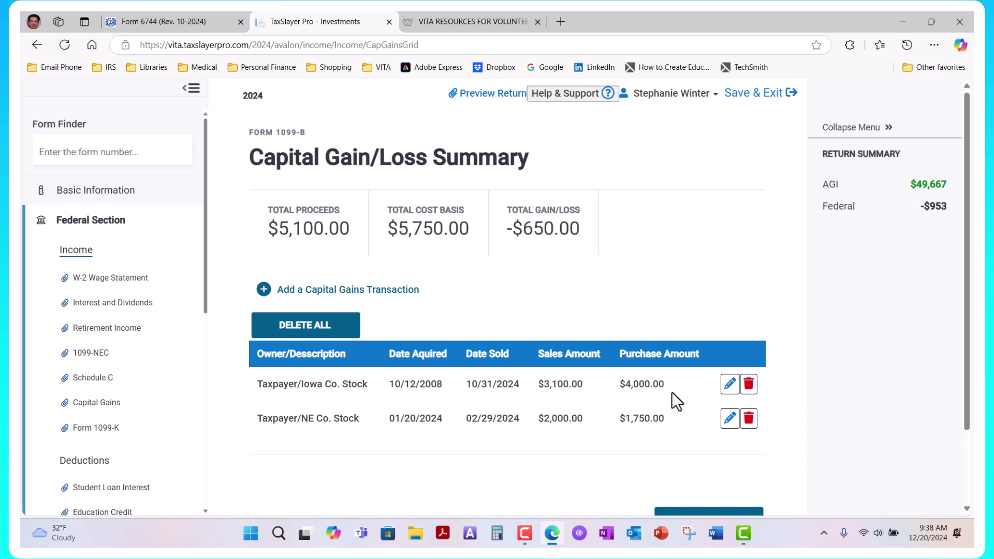
Step: Open the Iowa Co. Stock transaction and check its description, date acquired and date sold
{"action": "left_click", "coordinate": [730, 384]}
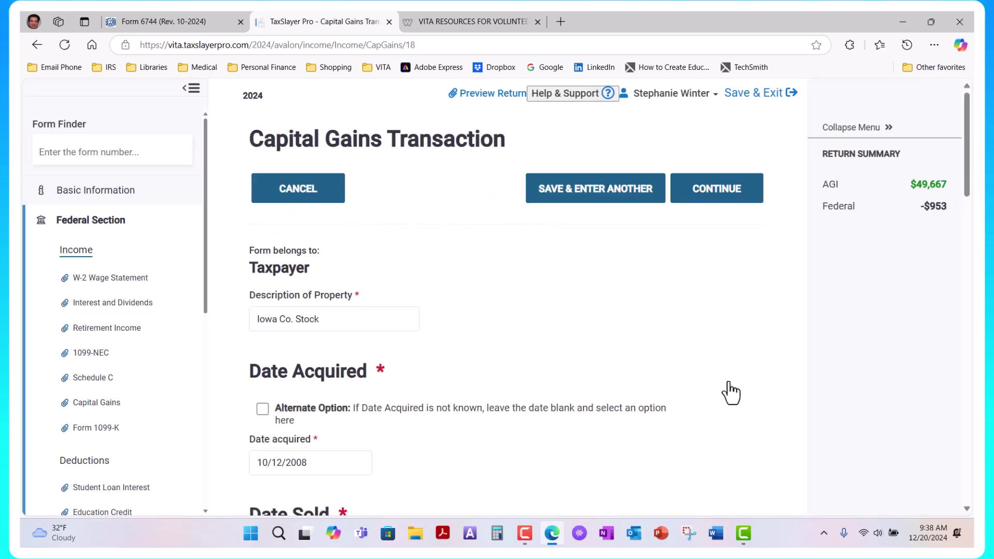
{"action": "scroll", "coordinate": [496, 337], "scroll_direction": "down", "scroll_amount": 3}
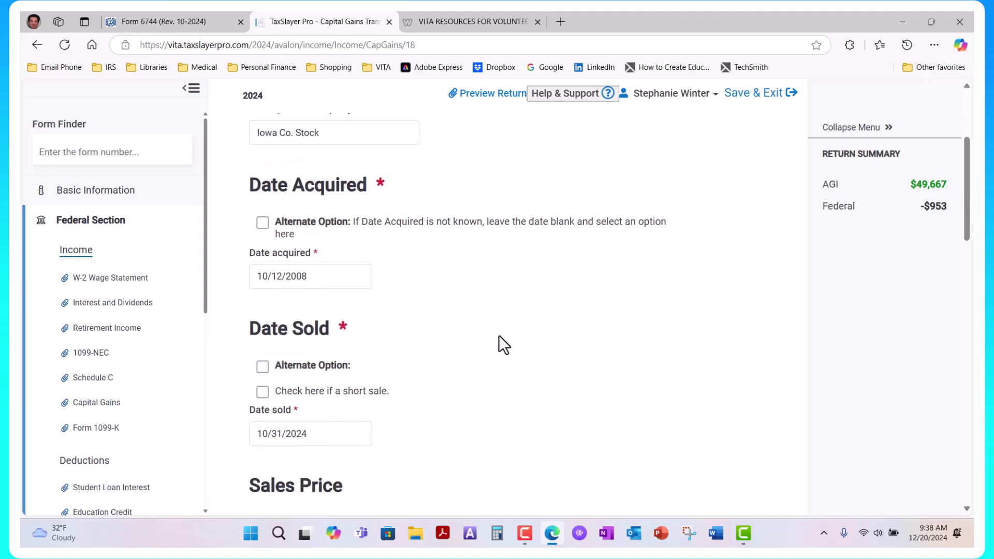
{"action": "scroll", "coordinate": [498, 335], "scroll_direction": "up", "scroll_amount": 2}
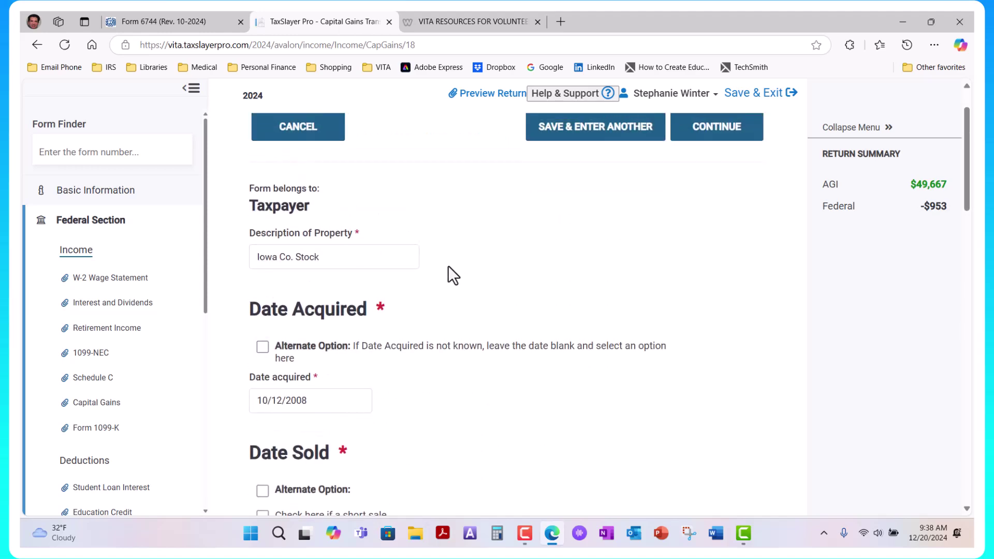
{"action": "scroll", "coordinate": [525, 342], "scroll_direction": "down", "scroll_amount": 2}
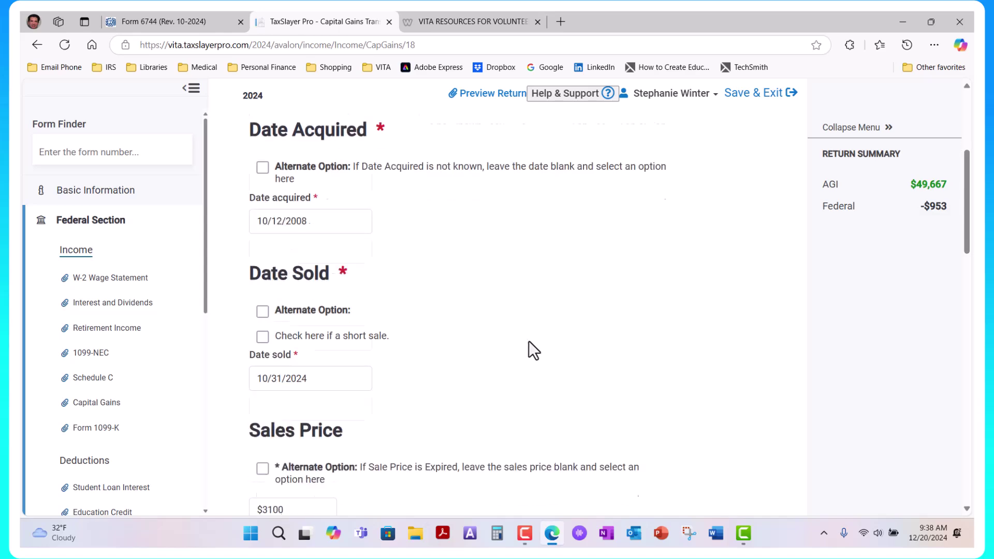
Step: Check the Iowa Co. Stock sales price and select "1099-B, Box 12 Cost Basis NOT Reported to the IRS" as cost basis type
{"action": "scroll", "coordinate": [528, 342], "scroll_direction": "down", "scroll_amount": 5}
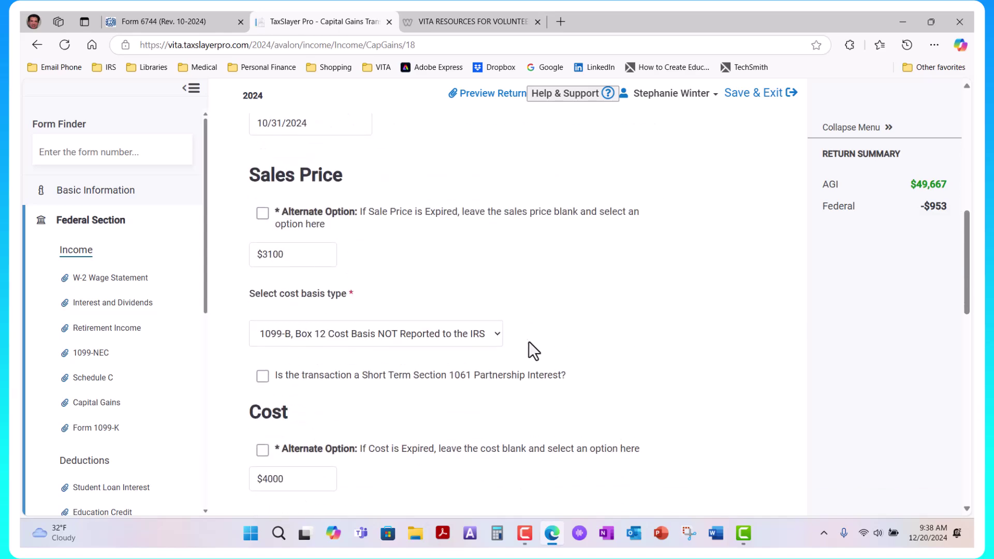
{"action": "left_click", "coordinate": [438, 338]}
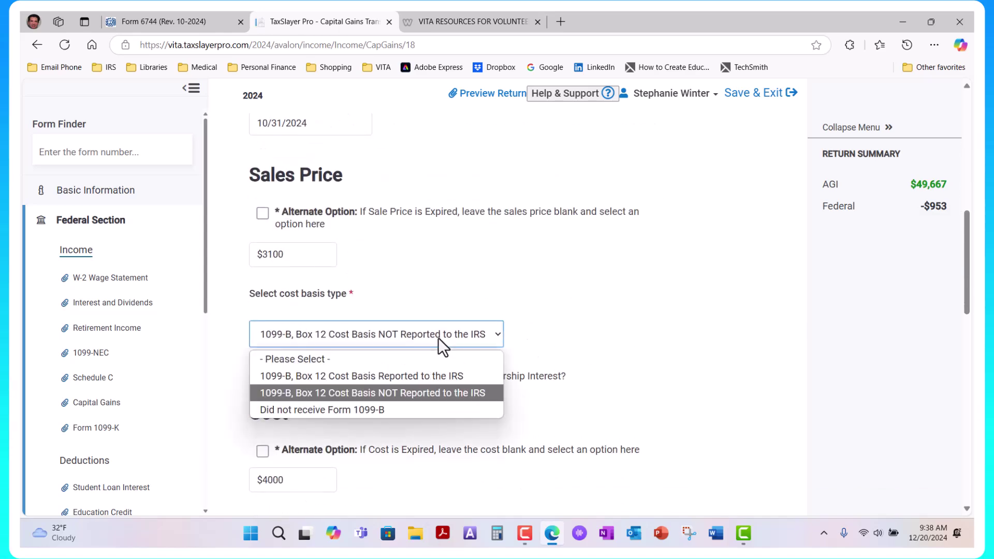
{"action": "left_click", "coordinate": [455, 395]}
Step: Check the cost and adjustments of the Iowa Co. Stock transaction, save it, and return to the Schedule D Capital Gains overview
{"action": "scroll", "coordinate": [599, 390], "scroll_direction": "down", "scroll_amount": 4}
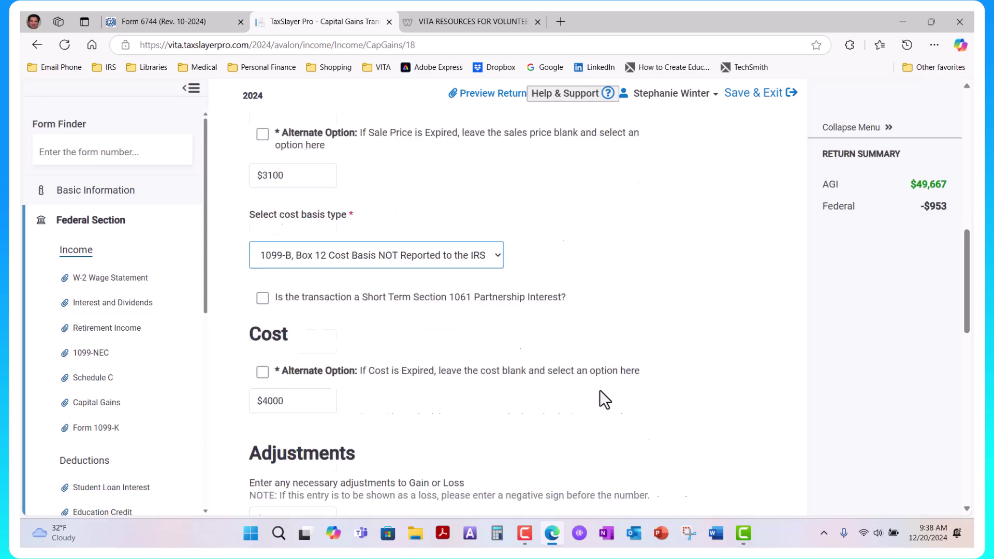
{"action": "scroll", "coordinate": [598, 383], "scroll_direction": "down", "scroll_amount": 5}
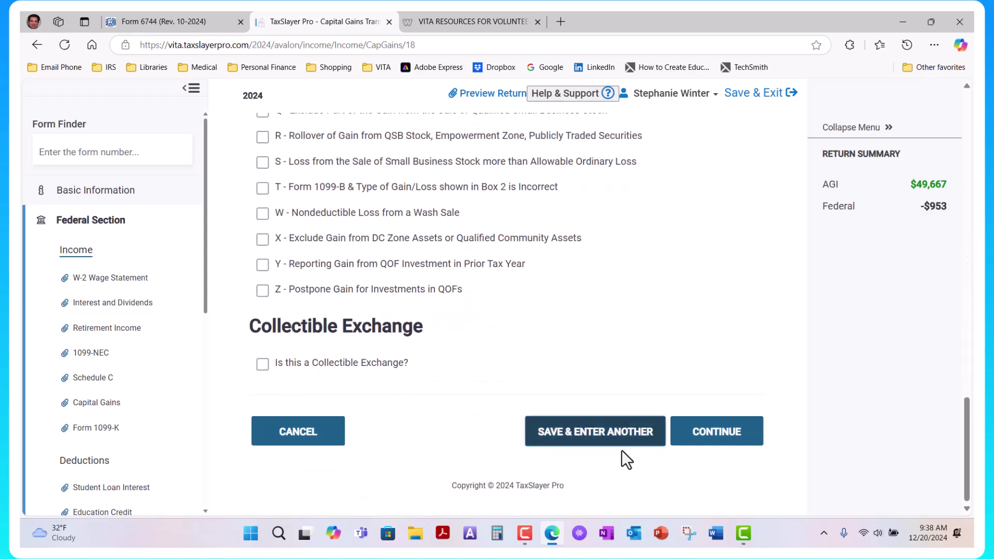
{"action": "left_click", "coordinate": [706, 443]}
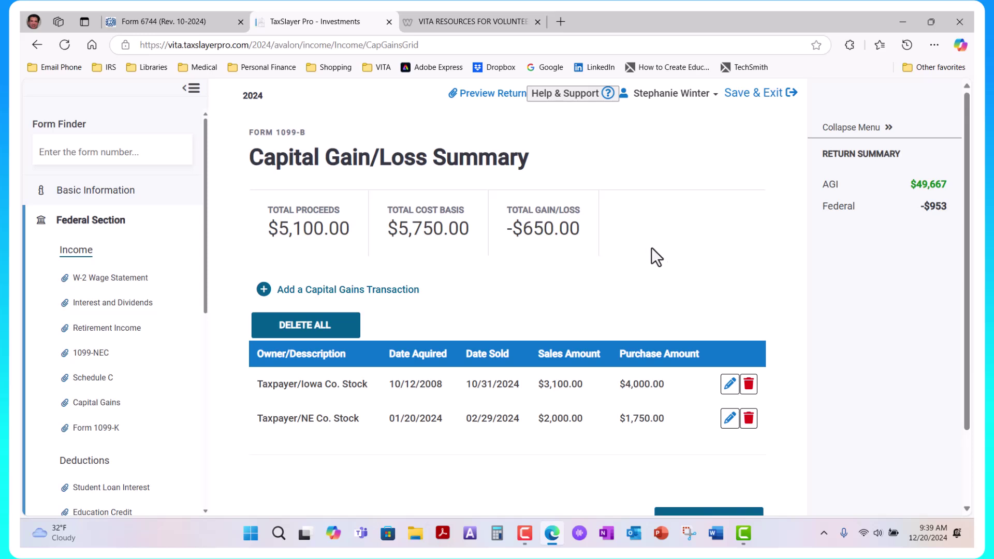
{"action": "scroll", "coordinate": [645, 241], "scroll_direction": "down", "scroll_amount": 1}
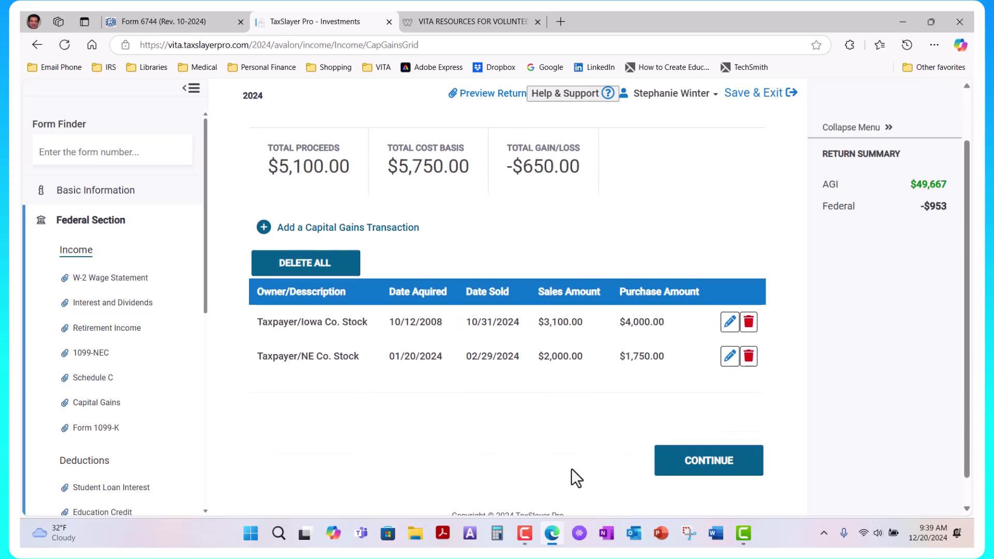
{"action": "left_click", "coordinate": [710, 462]}
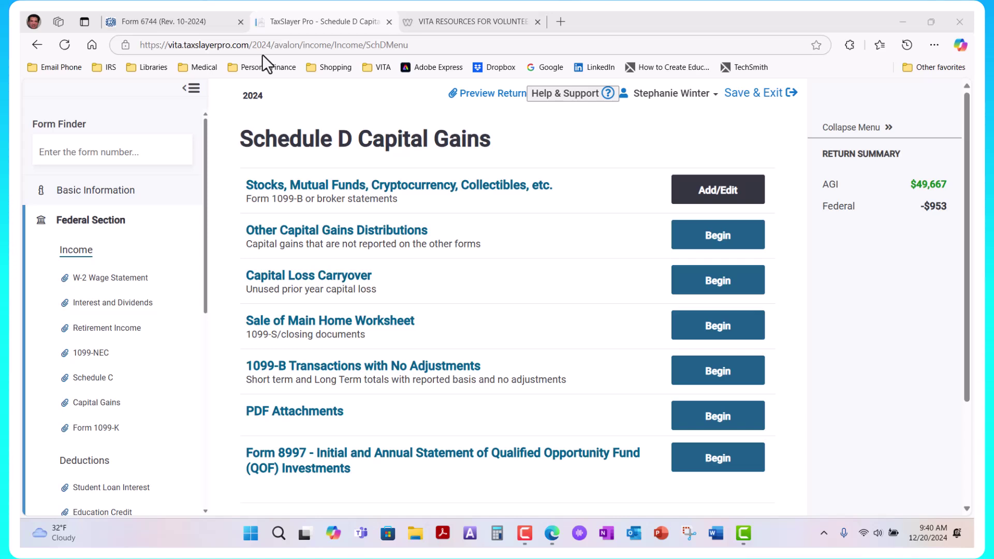
Step: Open the Student Loan Interest Deduction, check the total interest paid on qualified student loans, and save the form
{"action": "scroll", "coordinate": [142, 367], "scroll_direction": "down", "scroll_amount": 3}
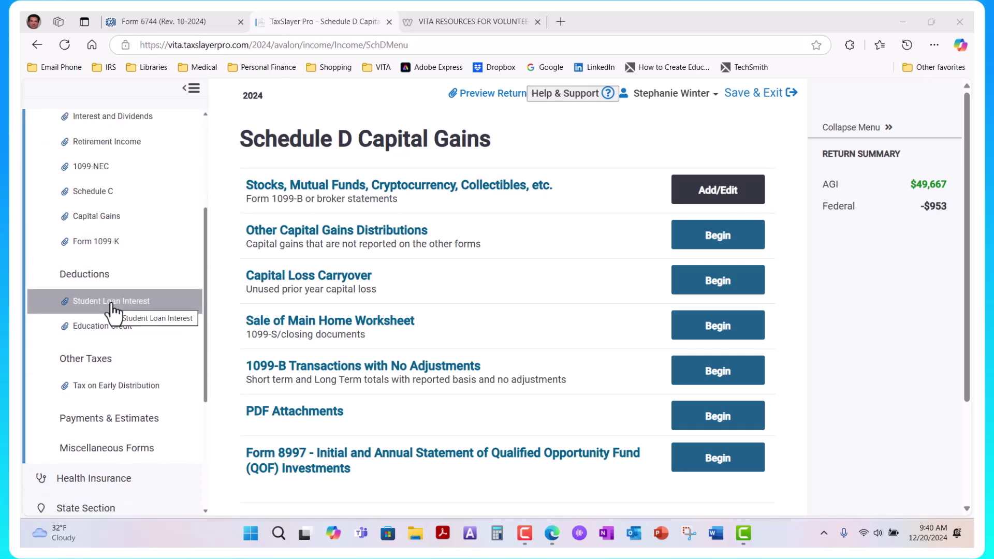
{"action": "left_click", "coordinate": [113, 304]}
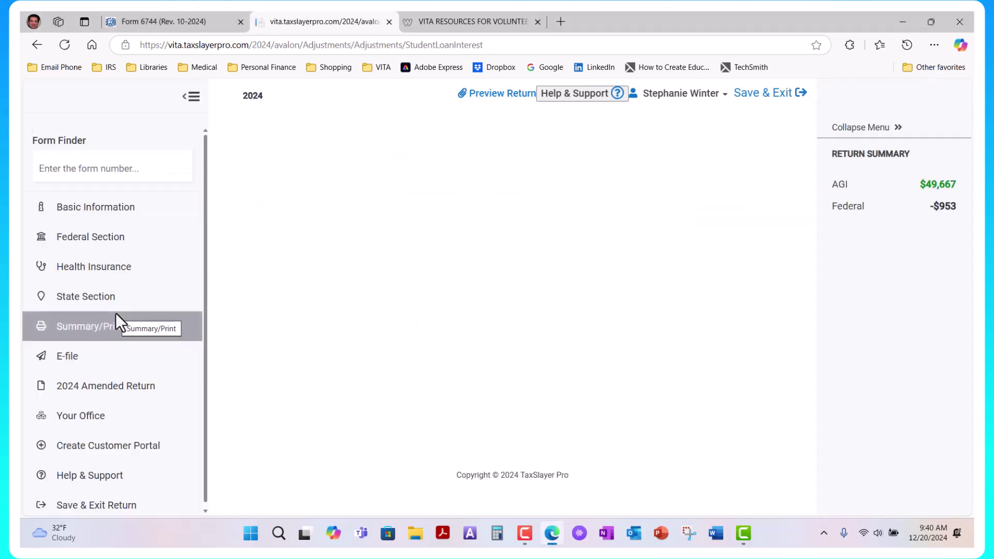
{"action": "left_click", "coordinate": [313, 272]}
{"action": "triple_click", "coordinate": [313, 272]}
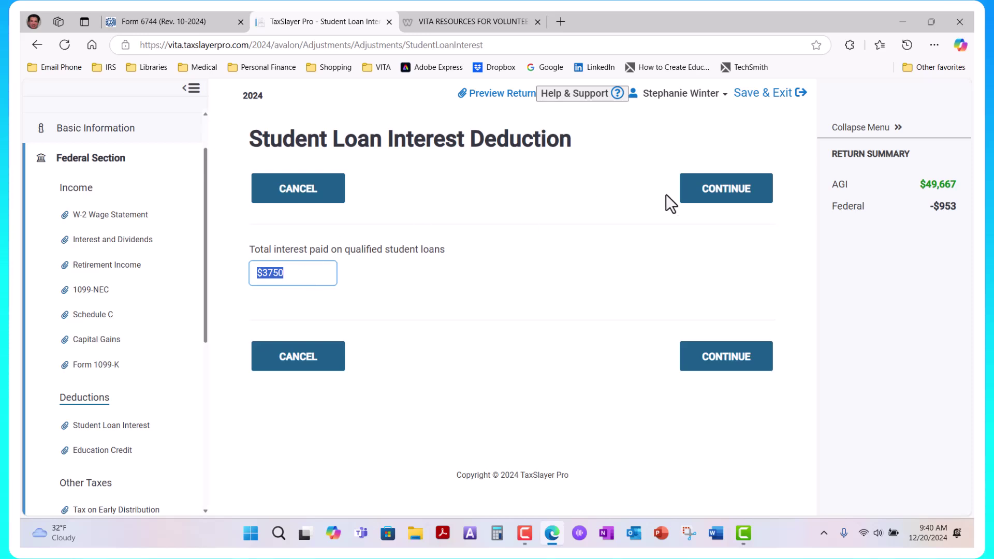
{"action": "left_click", "coordinate": [728, 195]}
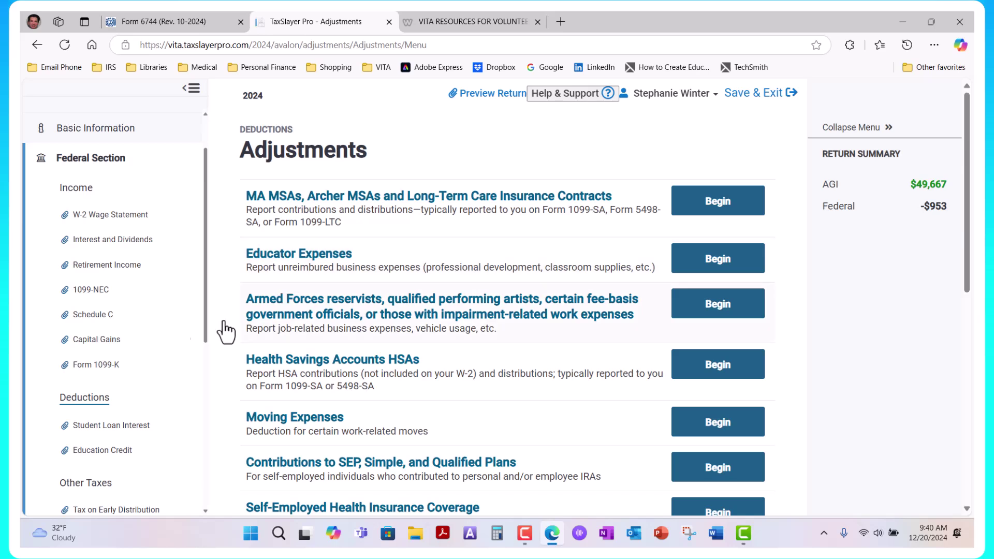
Step: Open the Mercury College entry under Education Credit and check its two Form 1098-T receipt questions
{"action": "left_click", "coordinate": [110, 454]}
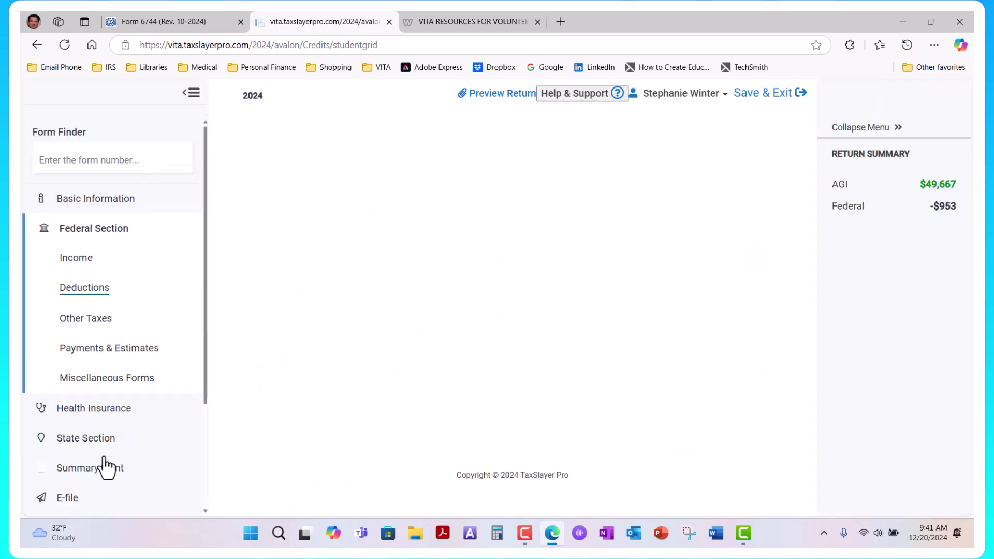
{"action": "left_click", "coordinate": [739, 273]}
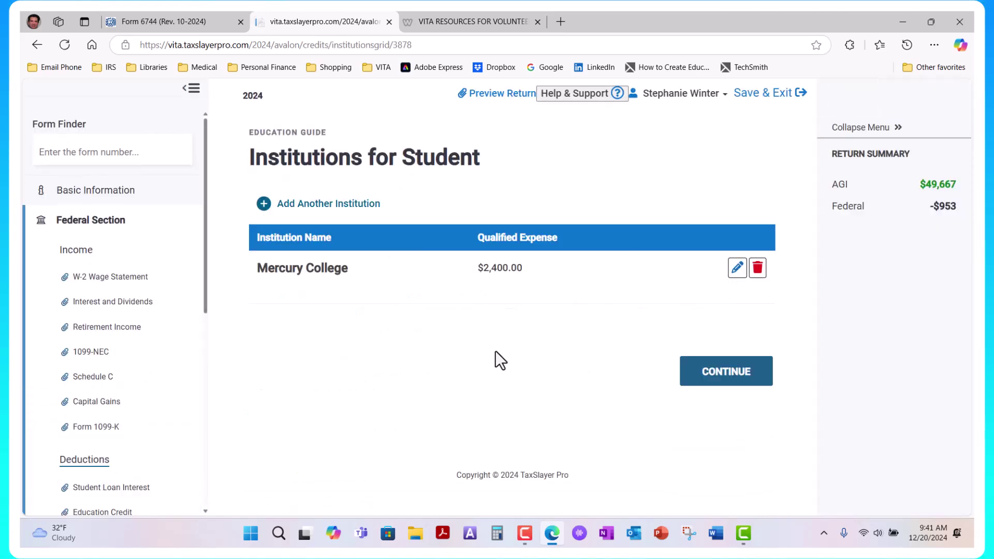
{"action": "left_click", "coordinate": [735, 272]}
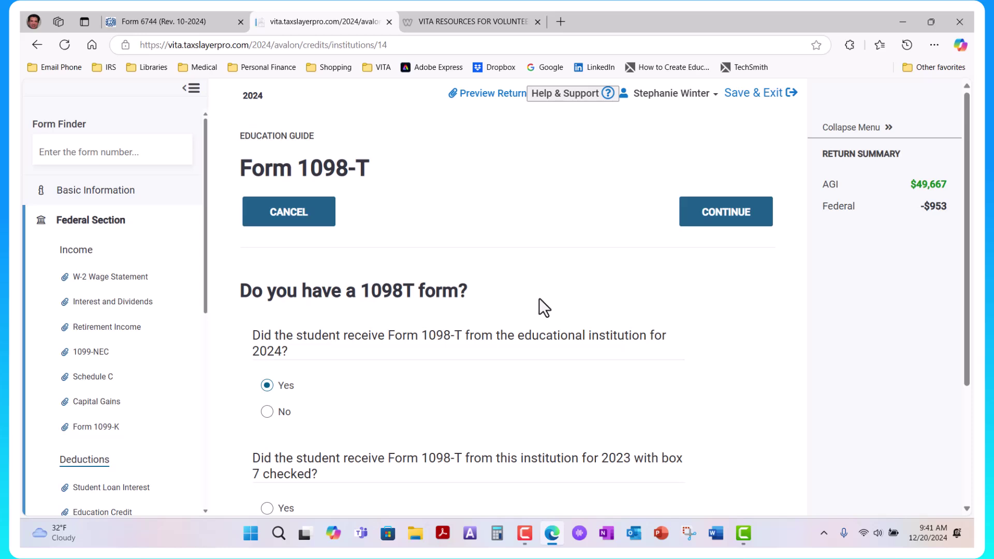
{"action": "scroll", "coordinate": [539, 298], "scroll_direction": "down", "scroll_amount": 2}
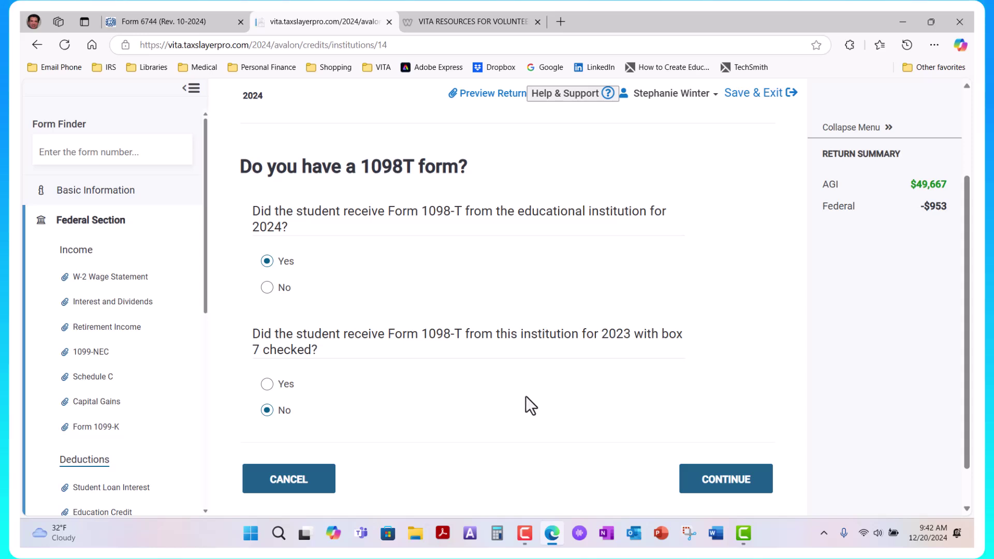
{"action": "left_click", "coordinate": [722, 484]}
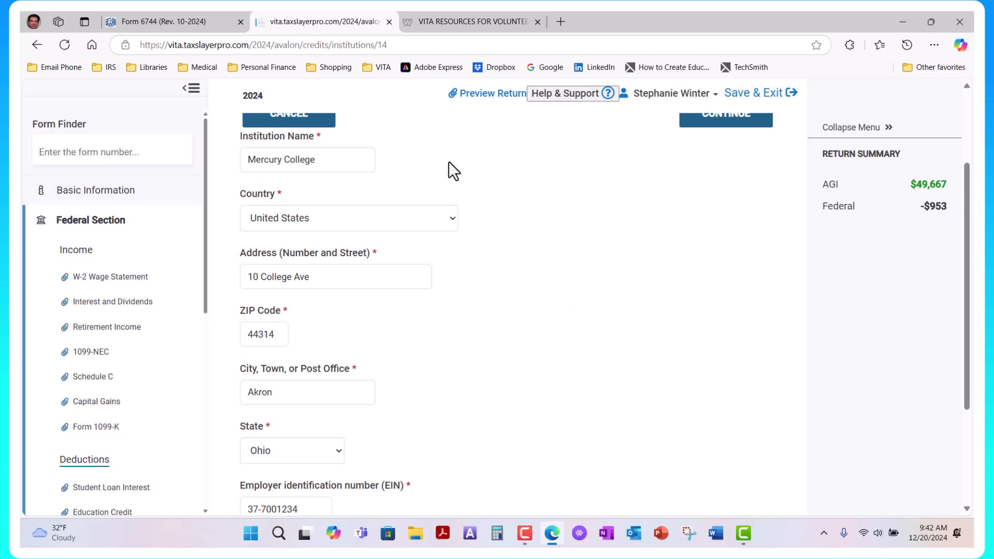
Step: Check Mercury College's address and EIN, and its tuition, grants and other qualified expenses, and save the institution entry
{"action": "scroll", "coordinate": [568, 315], "scroll_direction": "down", "scroll_amount": 3}
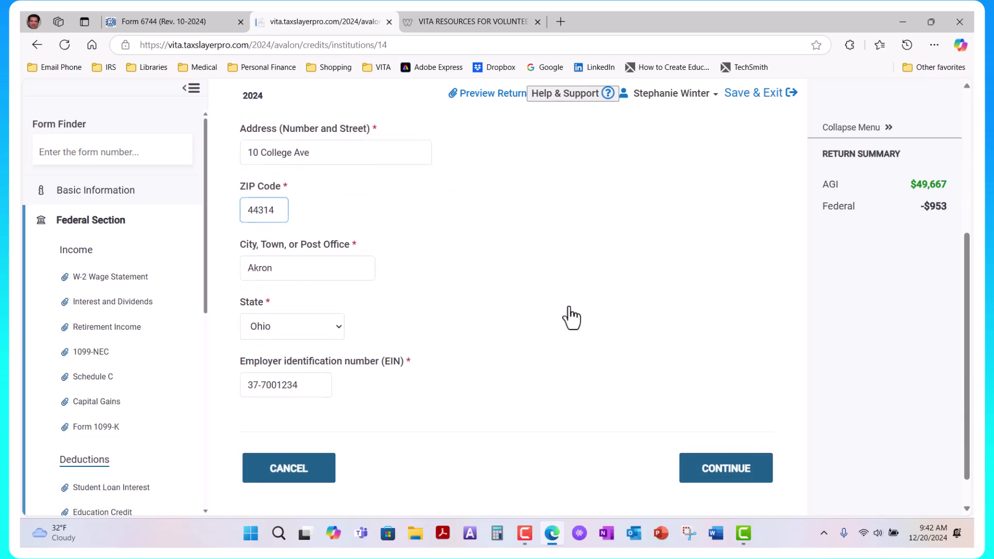
{"action": "left_click", "coordinate": [716, 473]}
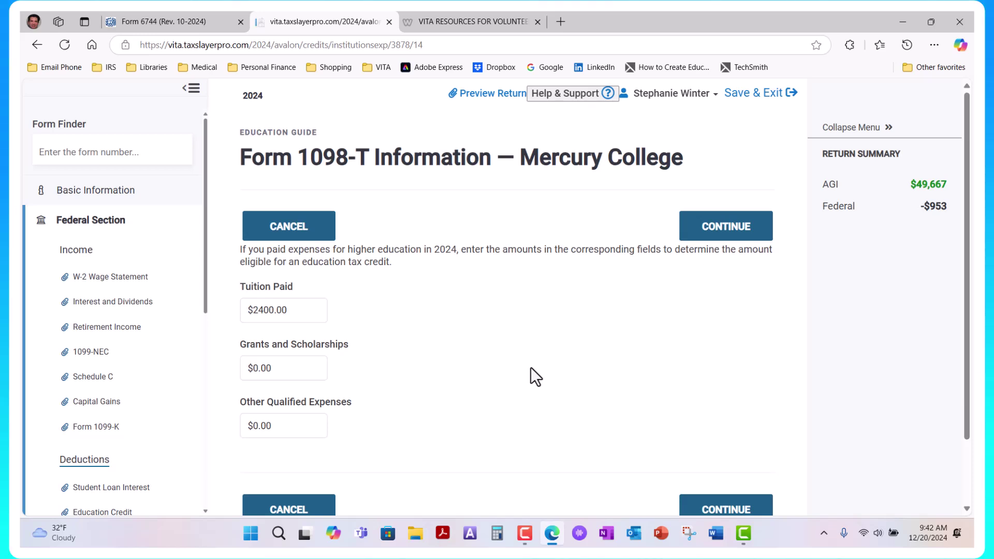
{"action": "scroll", "coordinate": [546, 337], "scroll_direction": "down", "scroll_amount": 2}
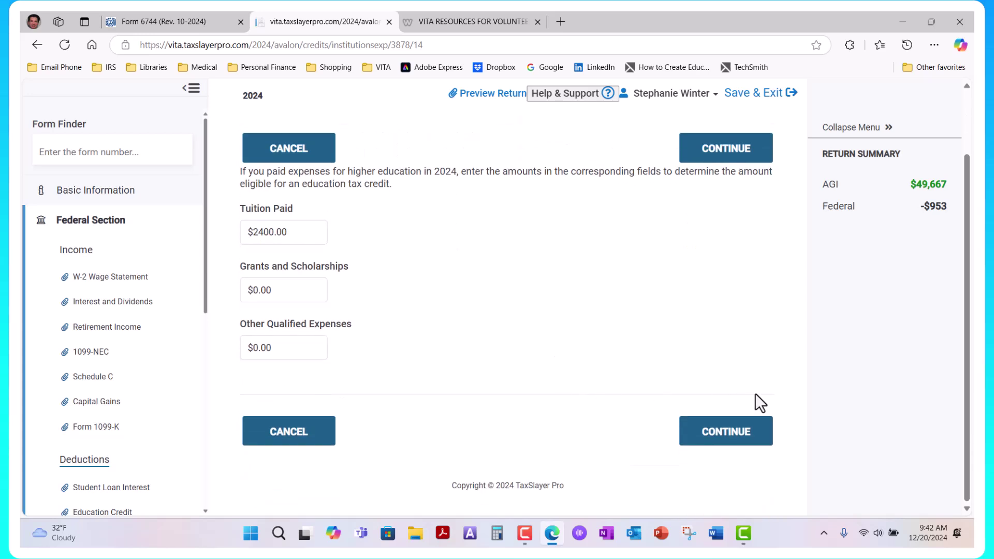
{"action": "left_click", "coordinate": [724, 434]}
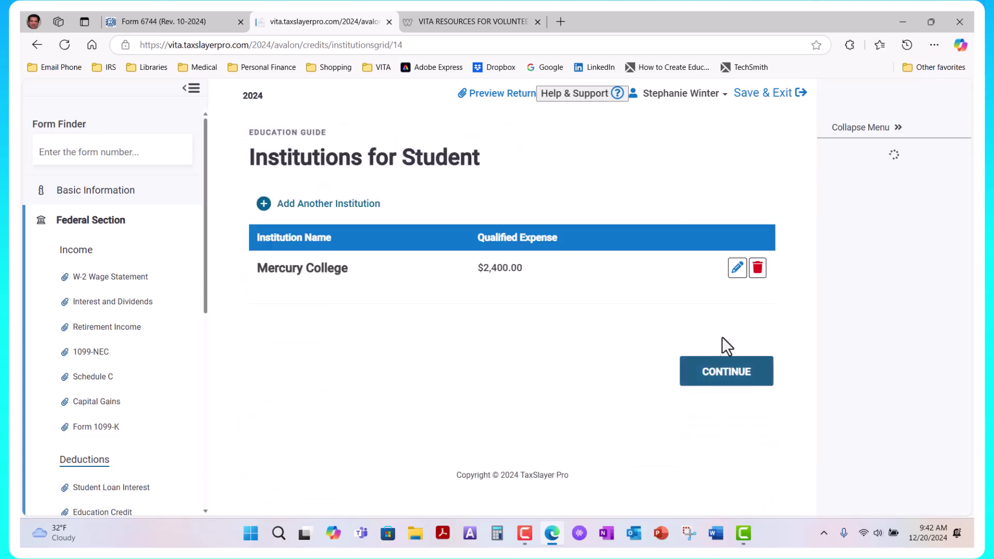
Step: Check the American Opportunity Tax Credit eligibility answers and accept the Lifetime Learning Credit for the student
{"action": "left_click", "coordinate": [725, 380]}
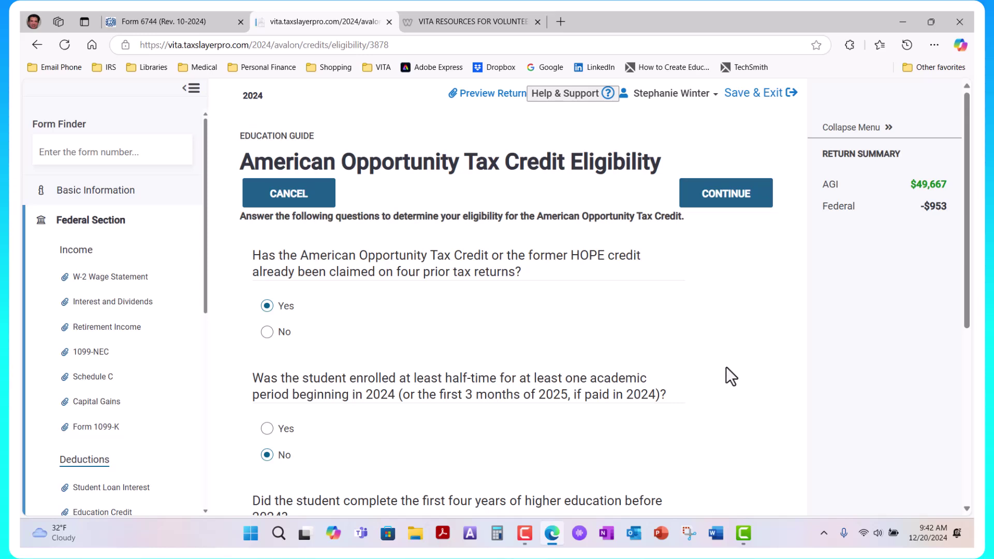
{"action": "scroll", "coordinate": [727, 367], "scroll_direction": "down", "scroll_amount": 1}
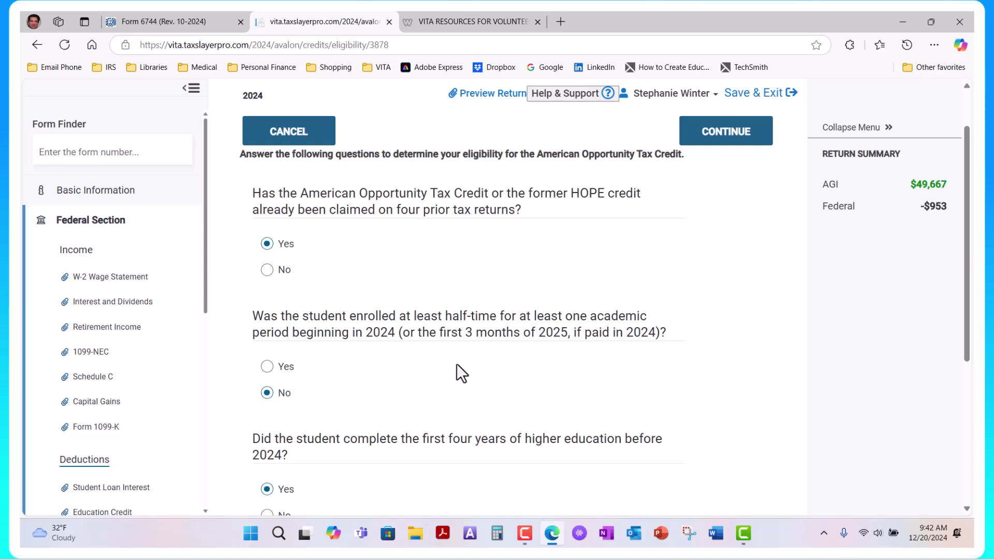
{"action": "scroll", "coordinate": [445, 361], "scroll_direction": "down", "scroll_amount": 2}
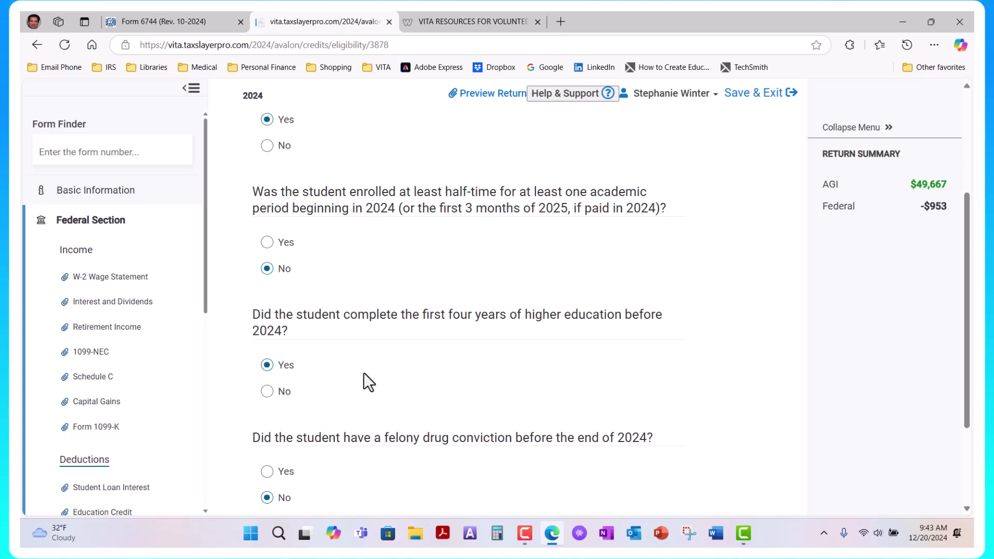
{"action": "scroll", "coordinate": [362, 365], "scroll_direction": "down", "scroll_amount": 1}
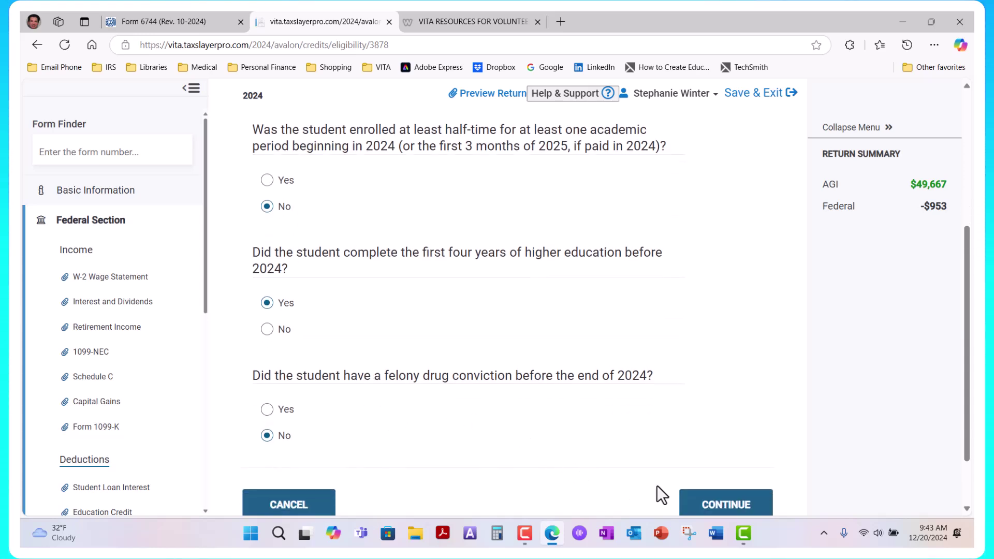
{"action": "left_click", "coordinate": [718, 505]}
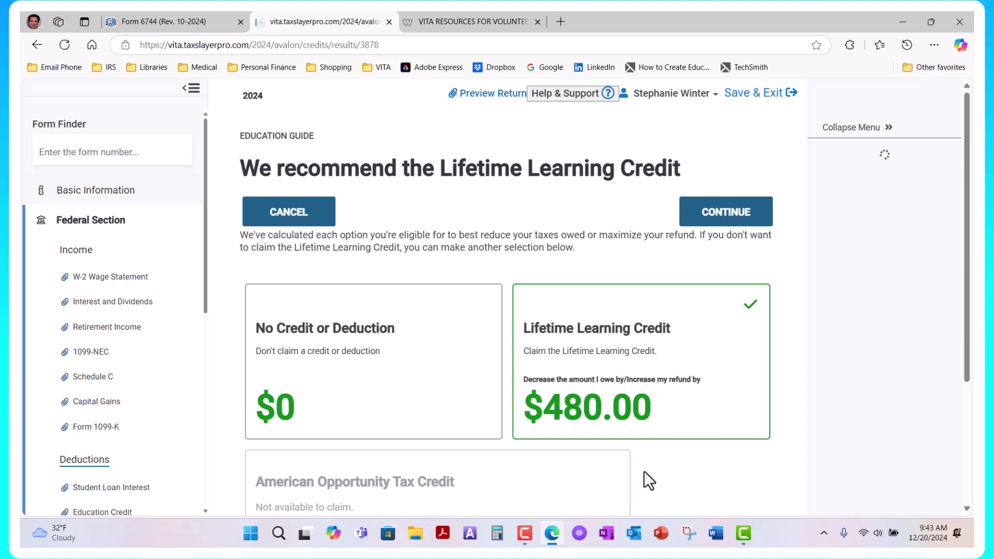
{"action": "scroll", "coordinate": [653, 466], "scroll_direction": "down", "scroll_amount": 2}
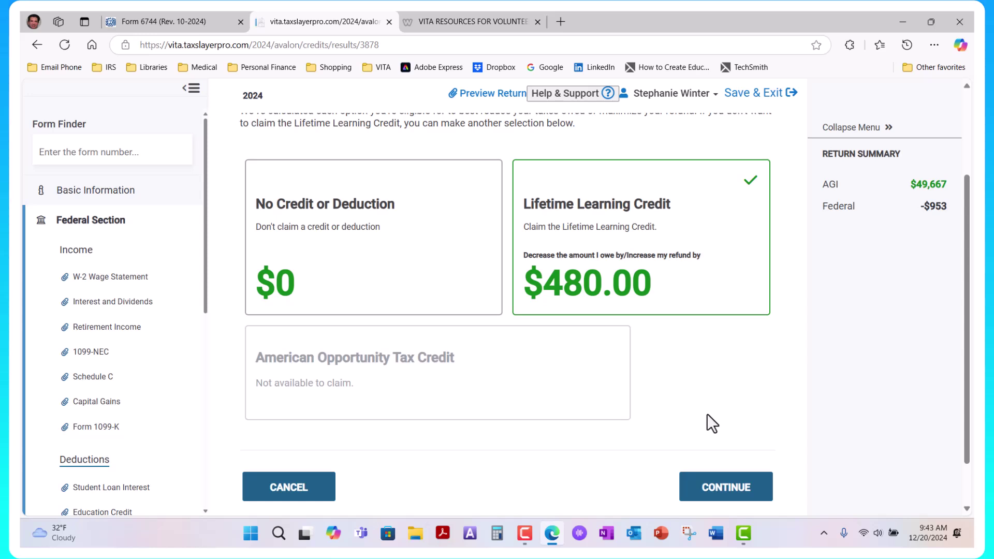
{"action": "left_click", "coordinate": [724, 489]}
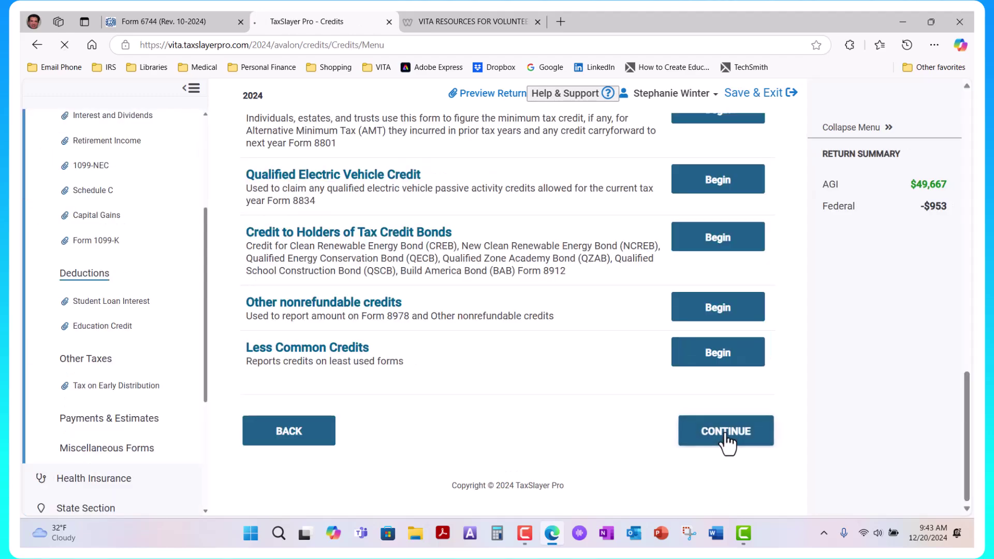
Step: Proceed through the Credits, Deductions, Other Taxes and Payments & Estimates sections without entries to reach Miscellaneous Forms
{"action": "left_click", "coordinate": [725, 432]}
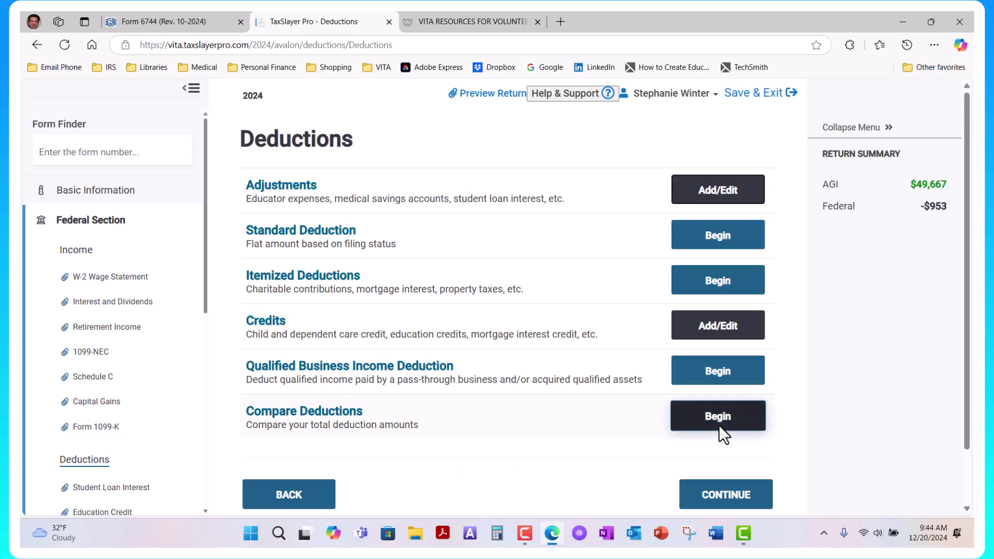
{"action": "left_click", "coordinate": [726, 497]}
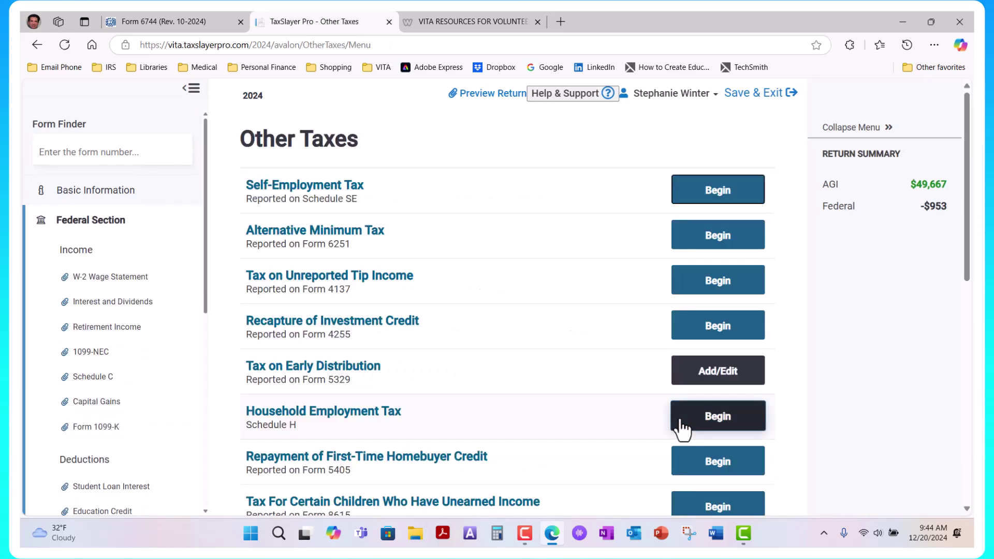
{"action": "scroll", "coordinate": [682, 429], "scroll_direction": "down", "scroll_amount": 8}
{"action": "scroll", "coordinate": [715, 435], "scroll_direction": "down", "scroll_amount": 2}
{"action": "left_click", "coordinate": [723, 438]}
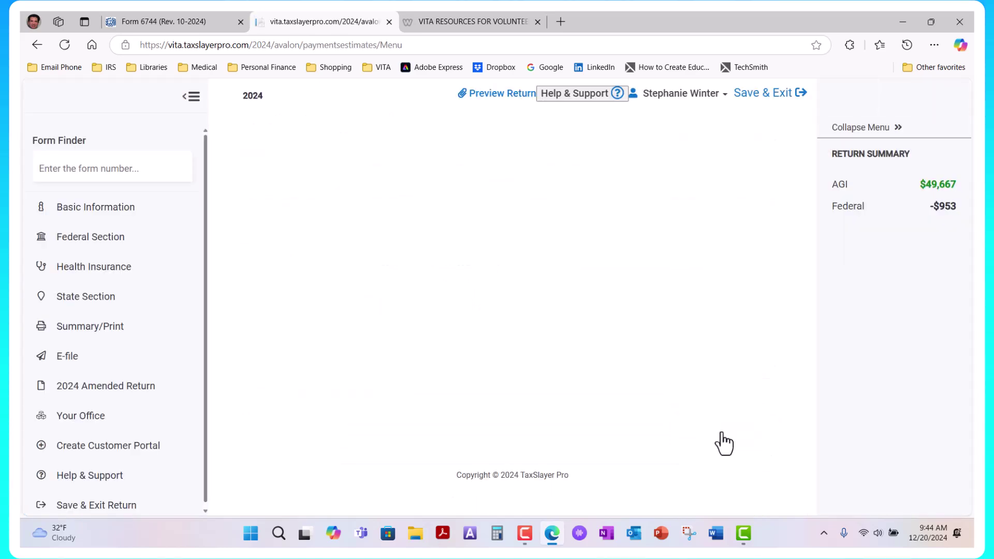
{"action": "scroll", "coordinate": [721, 437], "scroll_direction": "down", "scroll_amount": 10}
{"action": "left_click", "coordinate": [725, 438]}
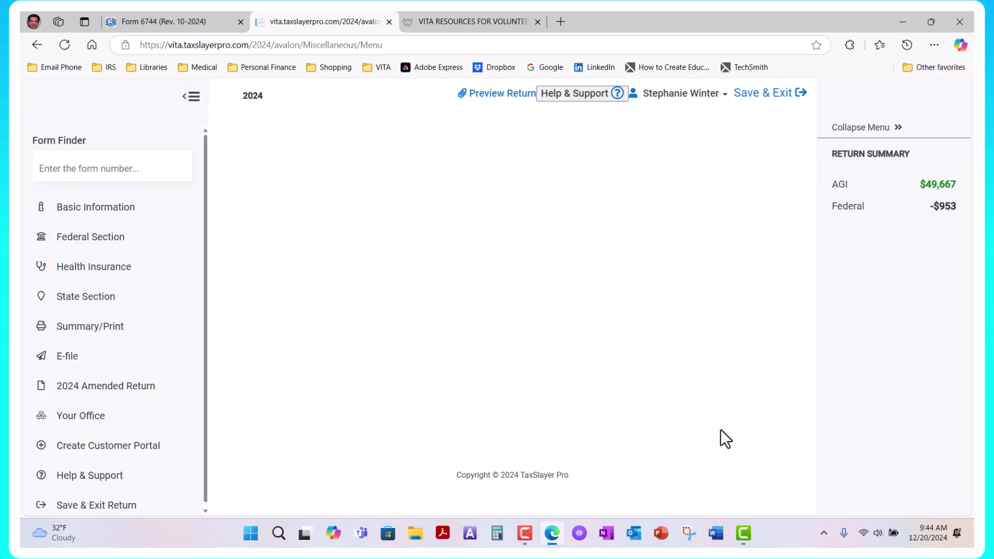
Step: Proceed past Miscellaneous Forms and Health Insurance, keeping No for Affordable Care Act coverage, to reach the Tax Return Summary
{"action": "scroll", "coordinate": [722, 432], "scroll_direction": "down", "scroll_amount": 10}
{"action": "left_click", "coordinate": [721, 431]}
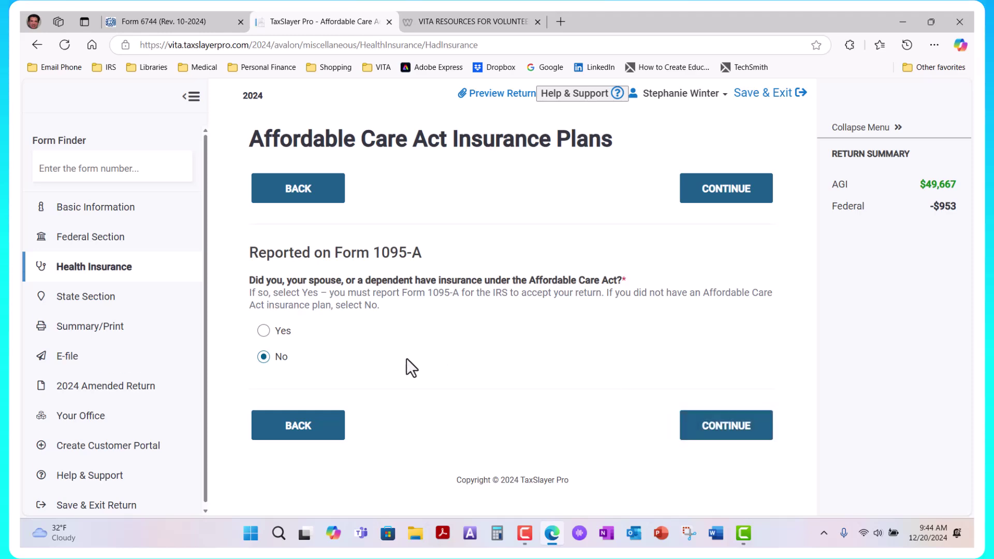
{"action": "left_click", "coordinate": [737, 430]}
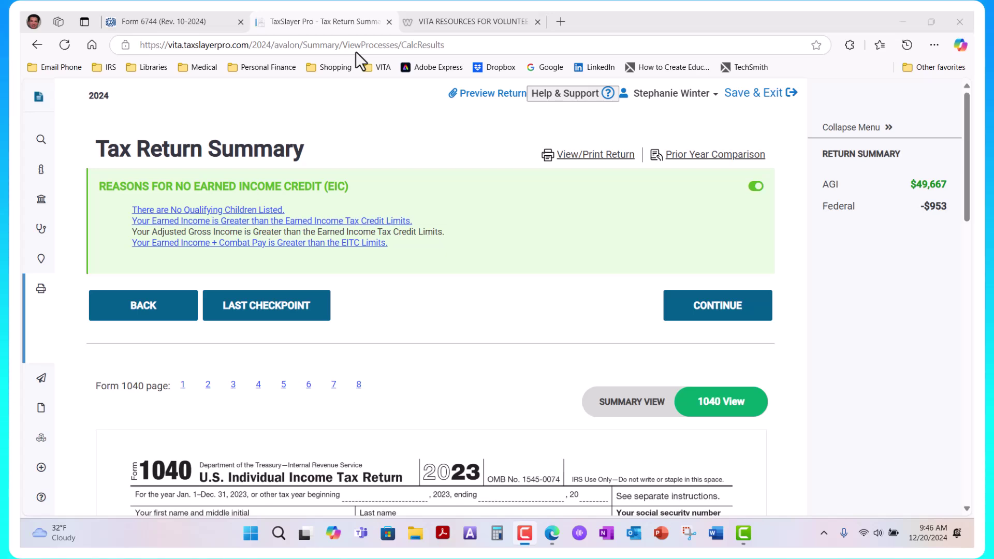
Step: Generate the printable 2024 tax return, look through its forms including the W-2, and close the PDF
{"action": "left_click", "coordinate": [592, 155]}
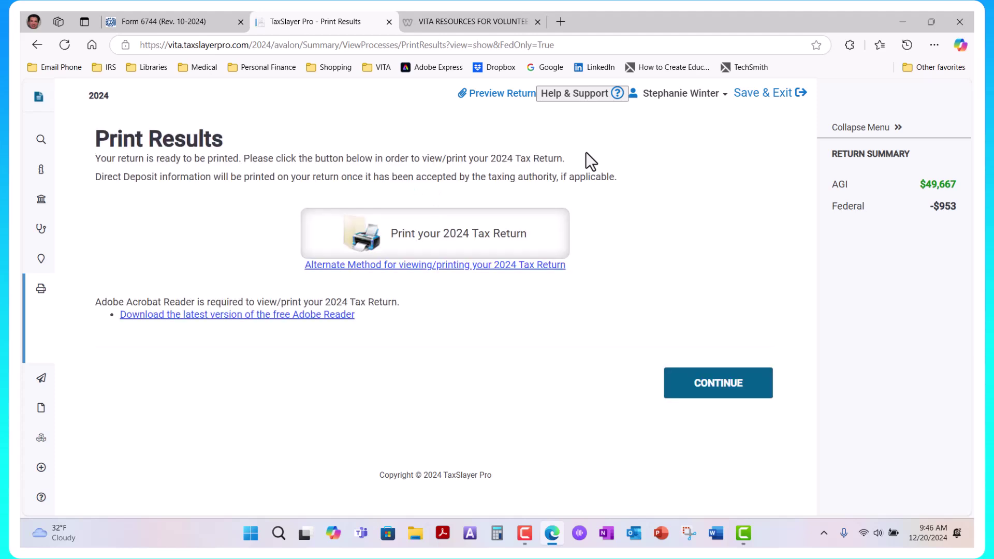
{"action": "left_click", "coordinate": [477, 241]}
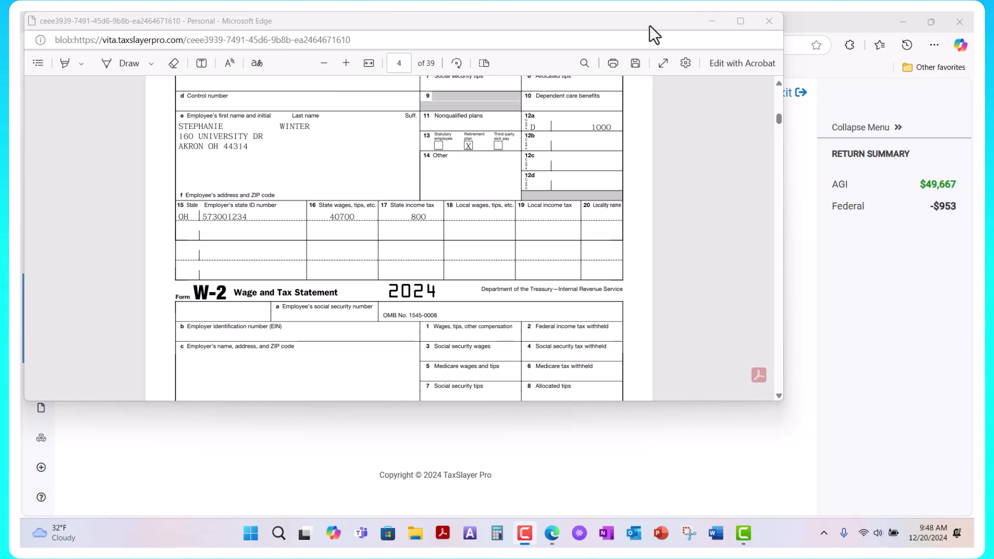
{"action": "left_click", "coordinate": [769, 20]}
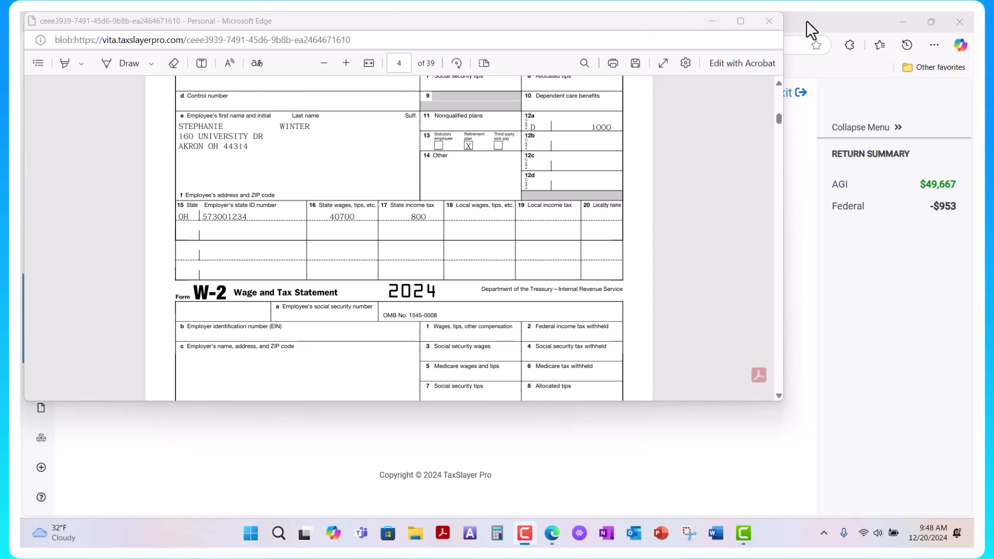
Step: Switch to the VITA Resources website and open its Study Guides & More page
{"action": "left_click", "coordinate": [480, 21]}
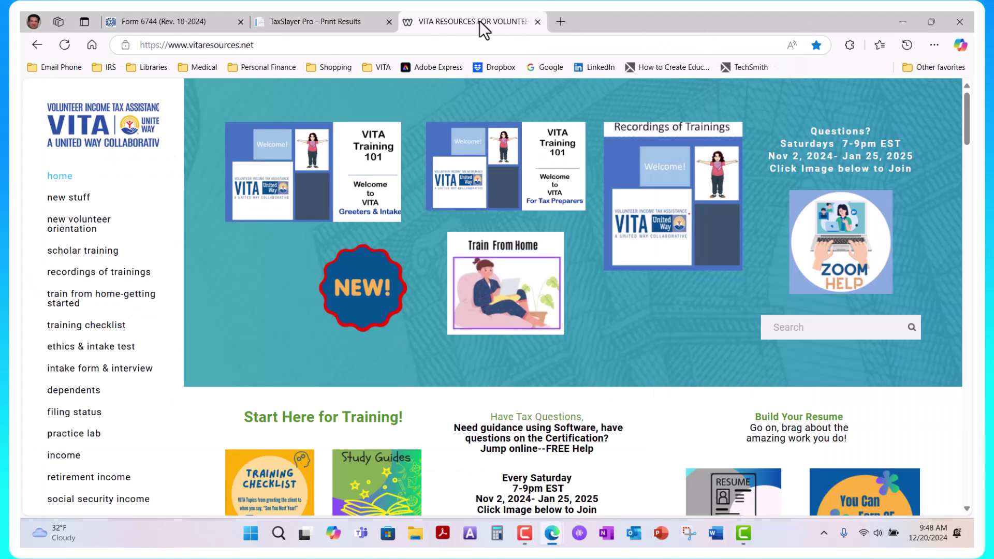
{"action": "scroll", "coordinate": [391, 369], "scroll_direction": "down", "scroll_amount": 5}
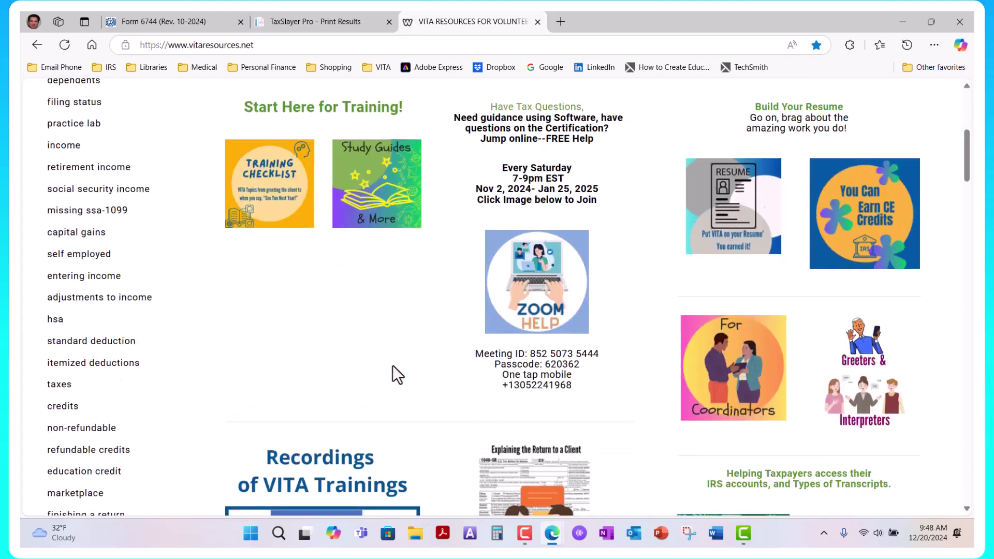
{"action": "left_click", "coordinate": [382, 181]}
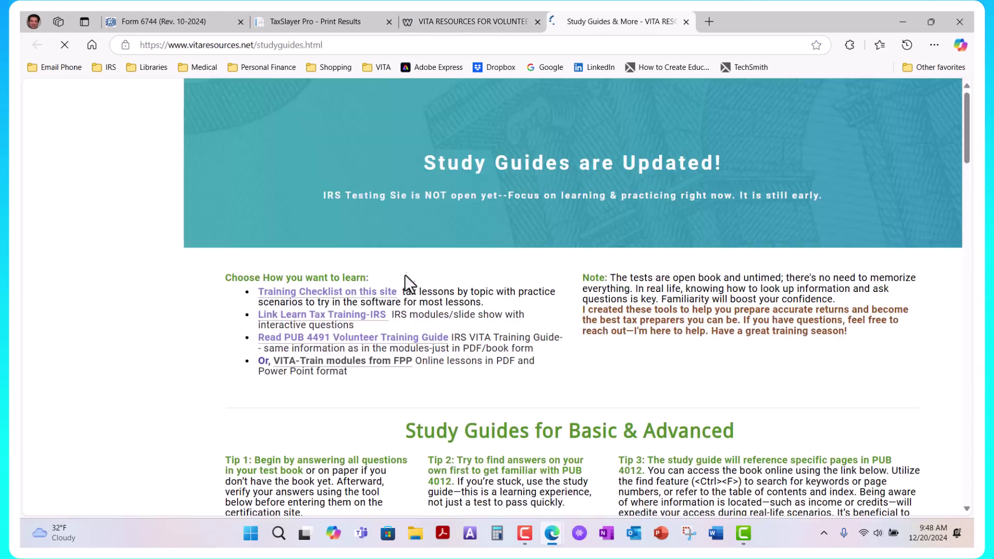
Step: Find the answer-checking section below the study guides and open the Advanced Check and Learn tool
{"action": "scroll", "coordinate": [471, 352], "scroll_direction": "down", "scroll_amount": 4}
{"action": "scroll", "coordinate": [471, 352], "scroll_direction": "down", "scroll_amount": 20}
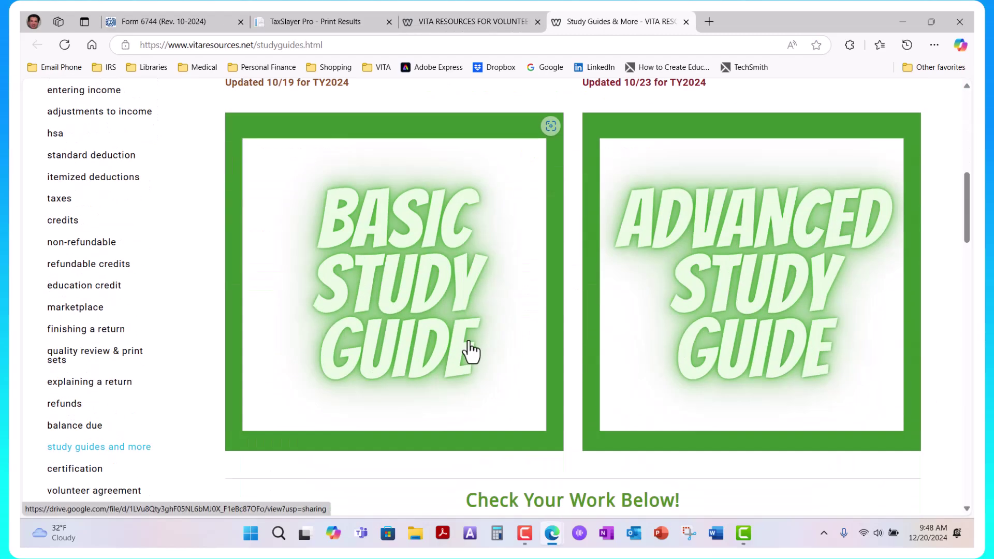
{"action": "scroll", "coordinate": [472, 348], "scroll_direction": "down", "scroll_amount": 1}
{"action": "scroll", "coordinate": [469, 340], "scroll_direction": "up", "scroll_amount": 4}
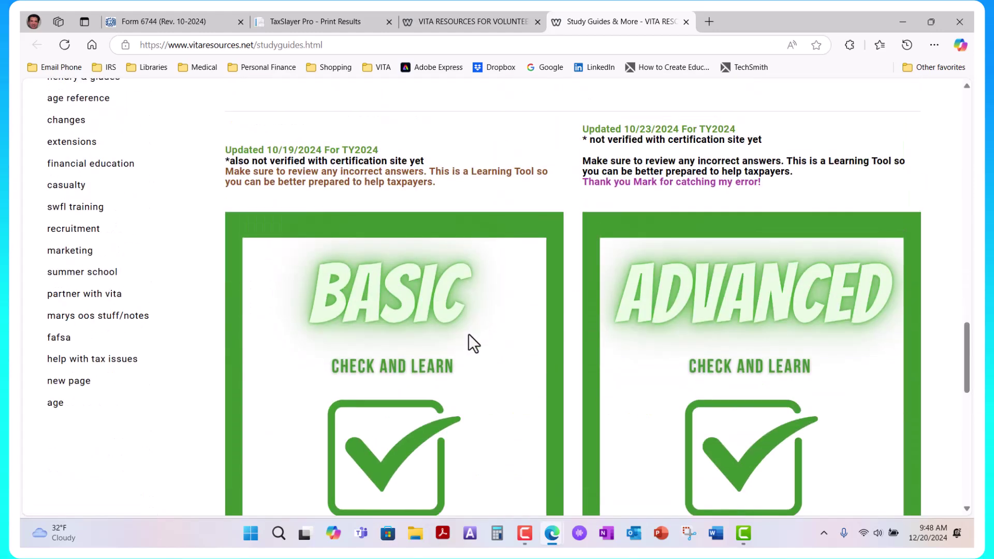
{"action": "left_click", "coordinate": [762, 363]}
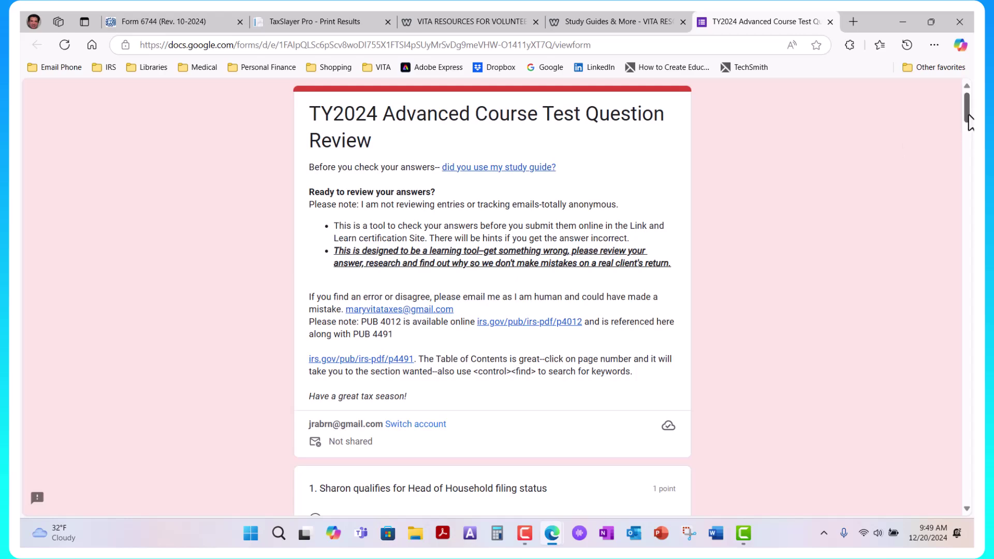
Step: Submit the TY2024 Advanced Course Test Question Review without answers, and view the score and the feedback for question 1
{"action": "left_click_drag", "start_coordinate": [965, 115], "coordinate": [902, 460]}
{"action": "left_click", "coordinate": [332, 403]}
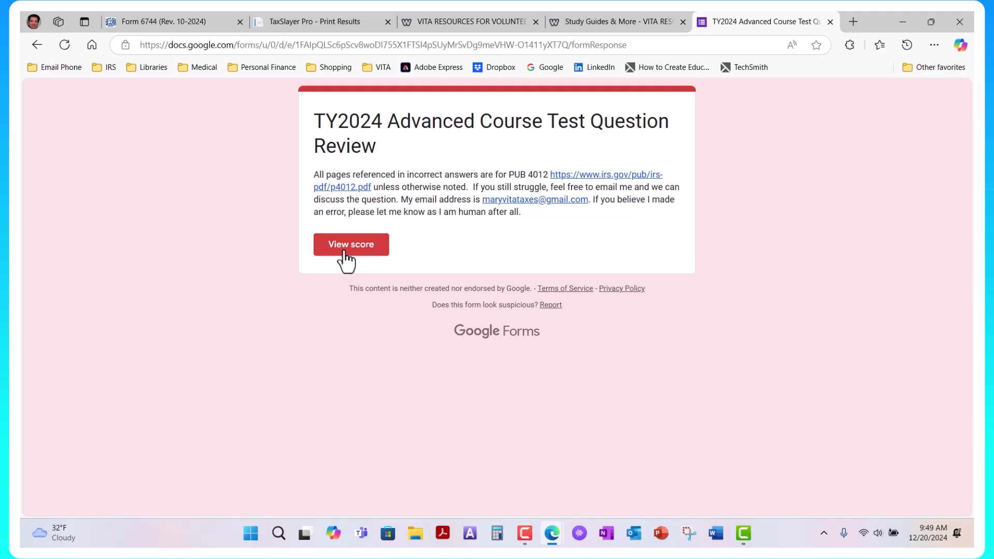
{"action": "left_click", "coordinate": [352, 247]}
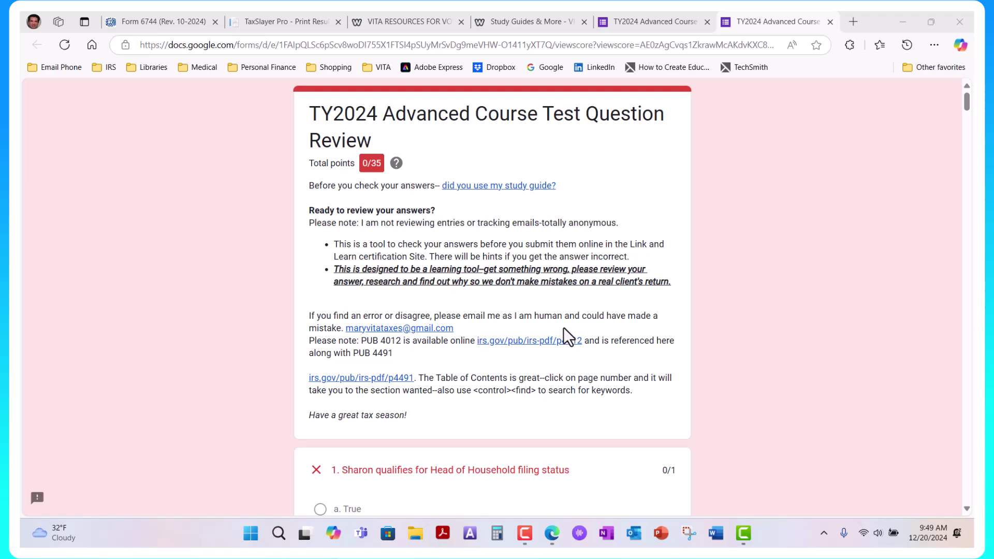
{"action": "scroll", "coordinate": [562, 327], "scroll_direction": "down", "scroll_amount": 8}
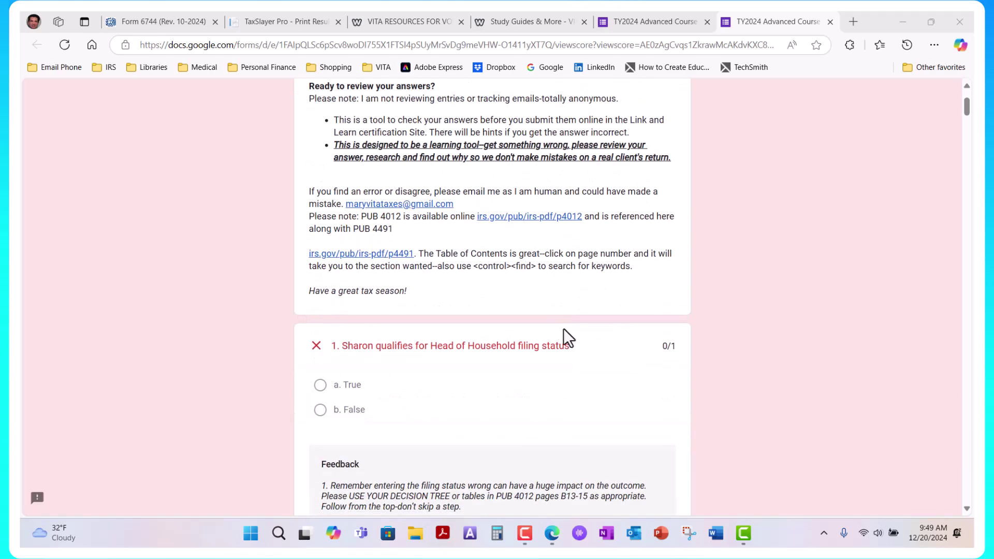